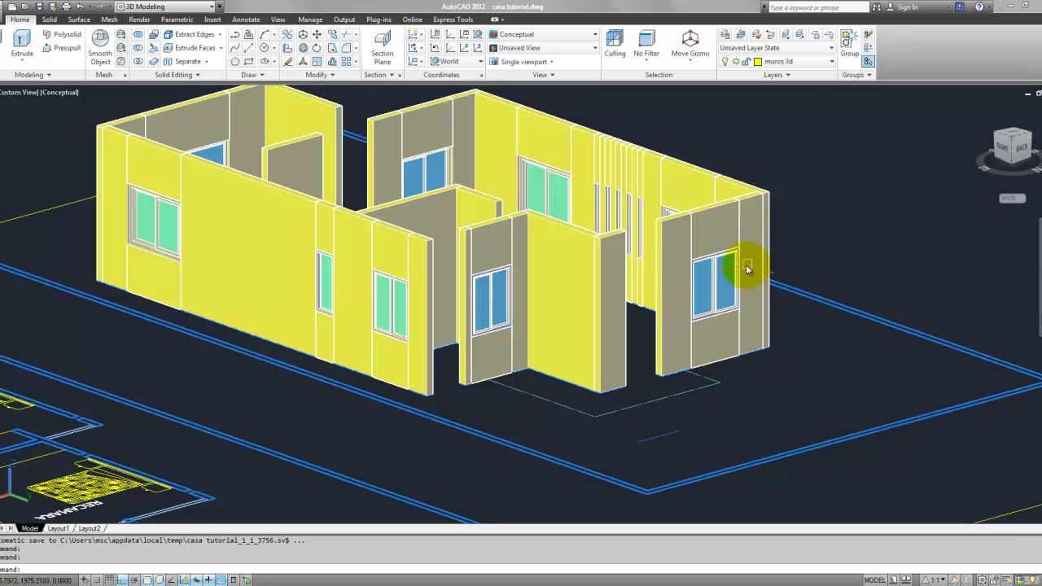
# - Pan and zoom to frame the house model
pyautogui.moveTo(677, 262); pyautogui.dragTo(640, 256, button='middle')
pyautogui.scroll(5, 634, 259)
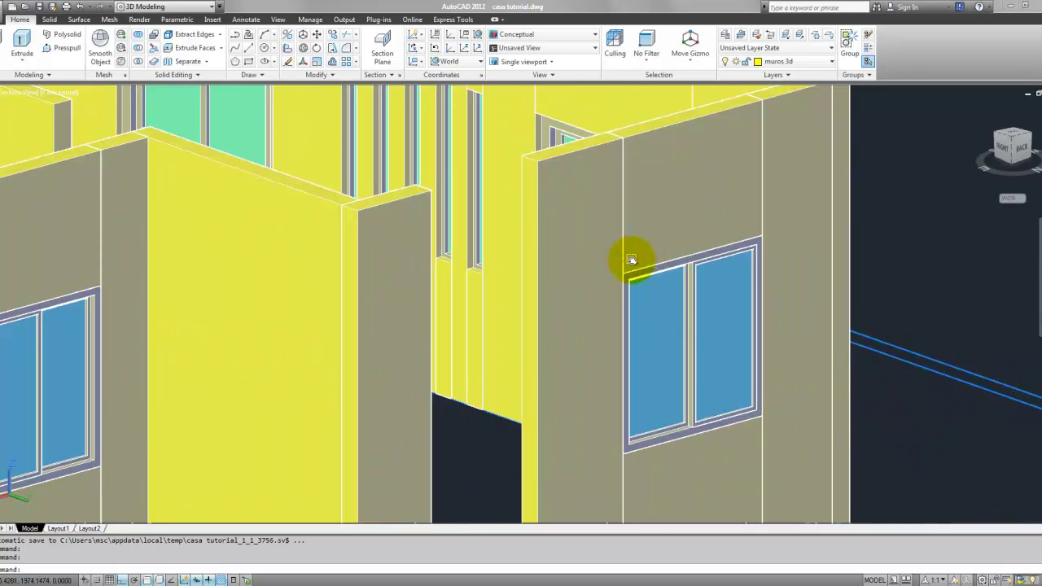
pyautogui.scroll(5, 721, 249)
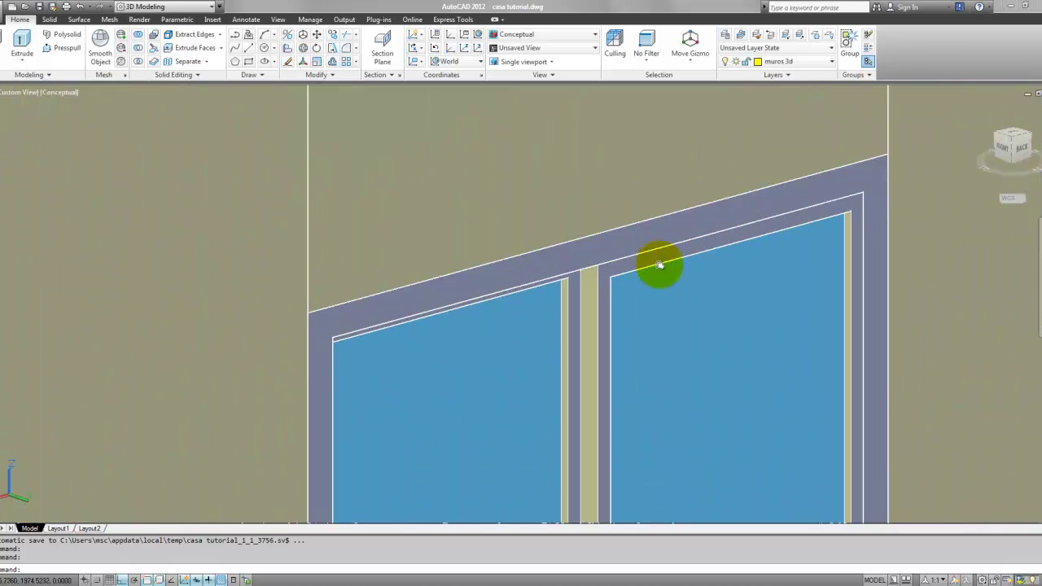
pyautogui.scroll(-3, 660, 263)
pyautogui.scroll(-3, 496, 252)
pyautogui.scroll(-3, 744, 232)
pyautogui.scroll(-2, 803, 233)
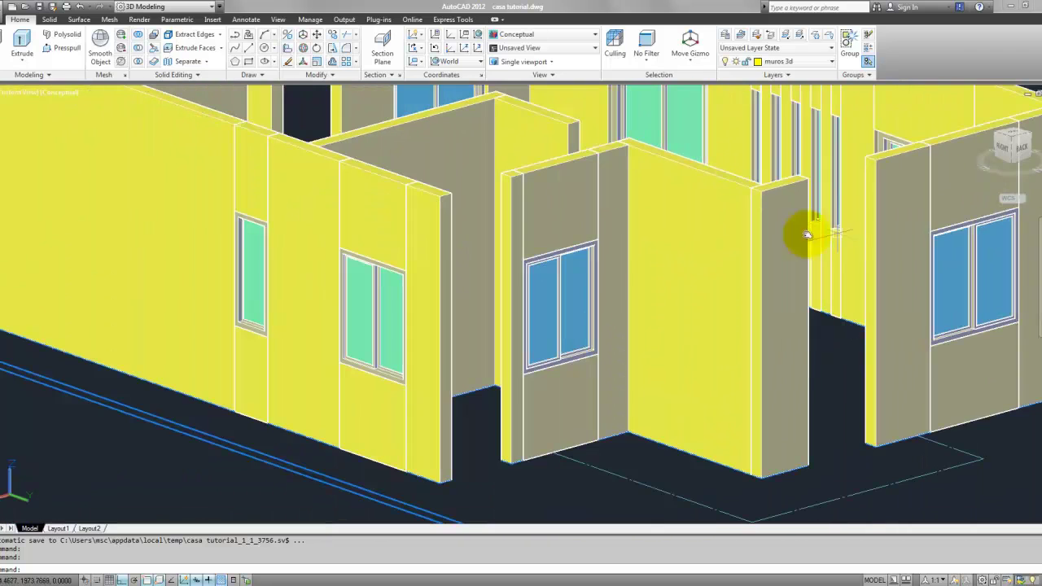
pyautogui.scroll(1, 425, 236)
pyautogui.write('orbi')
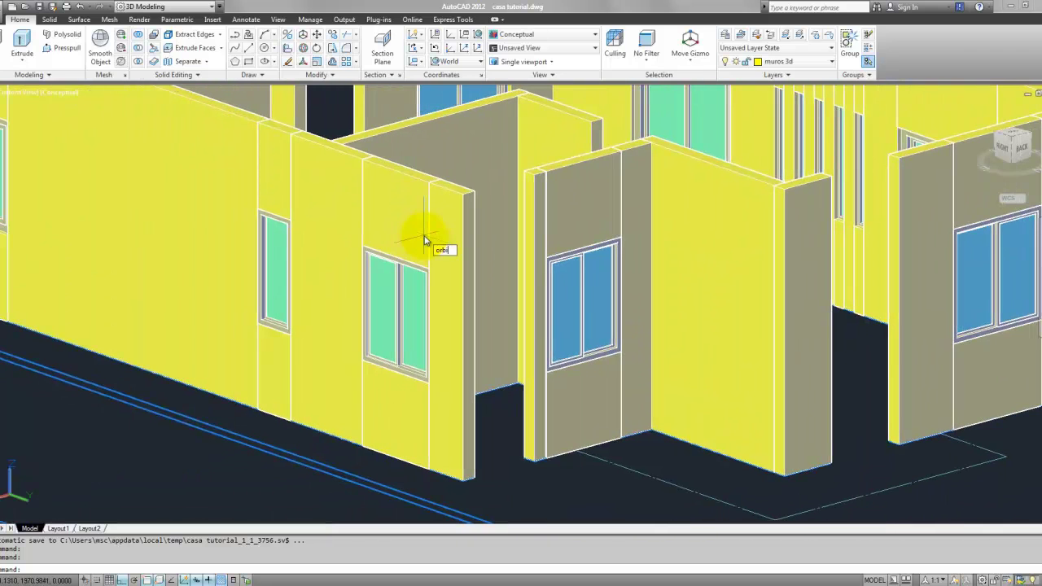
# - Orbit the house to face the front wall and switch to perspective projection
pyautogui.write('t')
pyautogui.press('Return')
pyautogui.moveTo(424, 236)
pyautogui.mouseDown()
pyautogui.moveTo(366, 204)
pyautogui.moveTo(481, 205)
pyautogui.moveTo(483, 331)
pyautogui.moveTo(528, 247)
pyautogui.moveTo(442, 244)
pyautogui.moveTo(628, 268)
pyautogui.moveTo(402, 256)
pyautogui.moveTo(482, 298)
pyautogui.moveTo(446, 288)
pyautogui.moveTo(524, 293)
pyautogui.moveTo(516, 248)
pyautogui.moveTo(239, 239)
pyautogui.moveTo(201, 262)
pyautogui.mouseUp()
pyautogui.rightClick(202, 262)
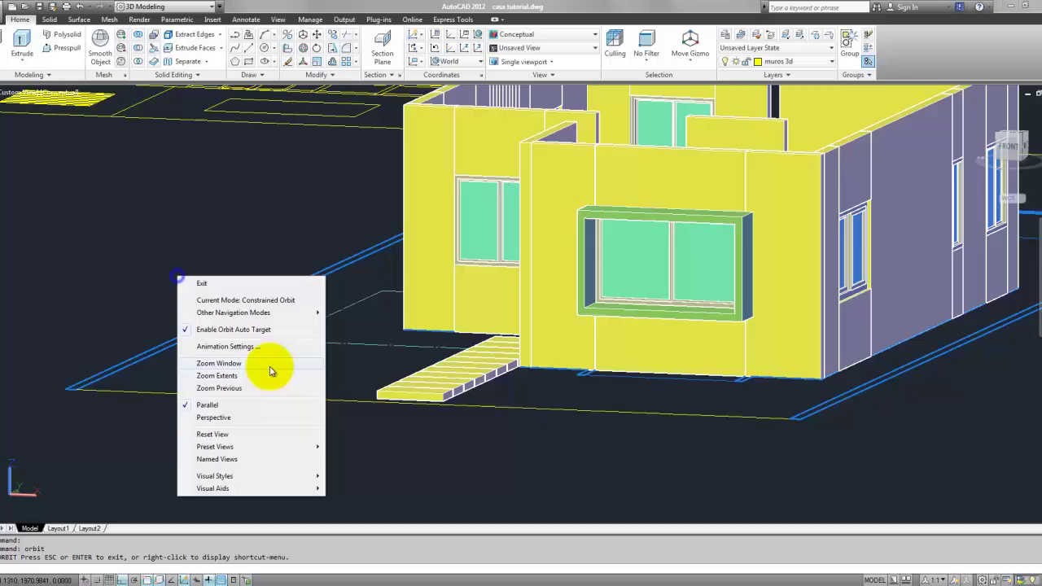
pyautogui.click(252, 412)
# - Orbit to look down into the interior and zoom in toward the stairs
pyautogui.moveTo(244, 414); pyautogui.dragTo(476, 258)
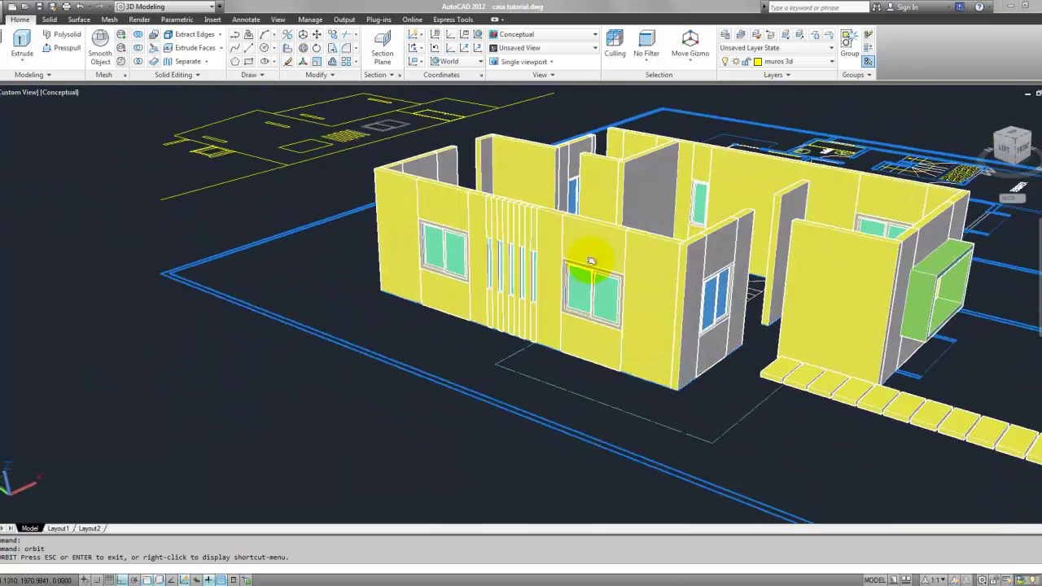
pyautogui.moveTo(591, 261)
pyautogui.mouseDown()
pyautogui.moveTo(508, 268)
pyautogui.moveTo(675, 268)
pyautogui.moveTo(538, 336)
pyautogui.moveTo(510, 330)
pyautogui.mouseUp()
pyautogui.scroll(2, 538, 336)
pyautogui.scroll(2, 617, 302)
pyautogui.scroll(2, 616, 302)
pyautogui.scroll(2, 577, 309)
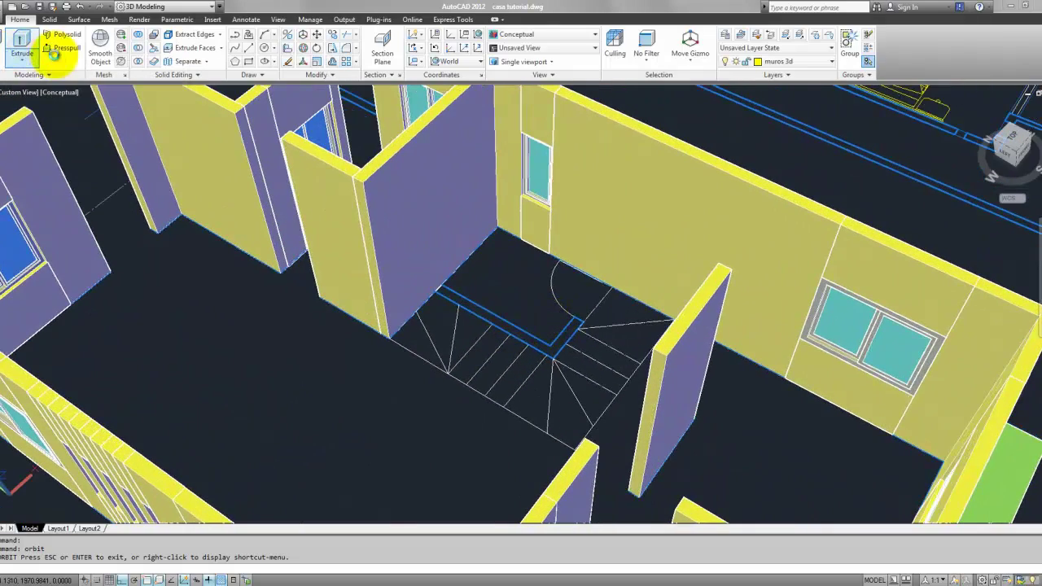
# - Orbit again and switch the view back to parallel projection
pyautogui.press('Escape')
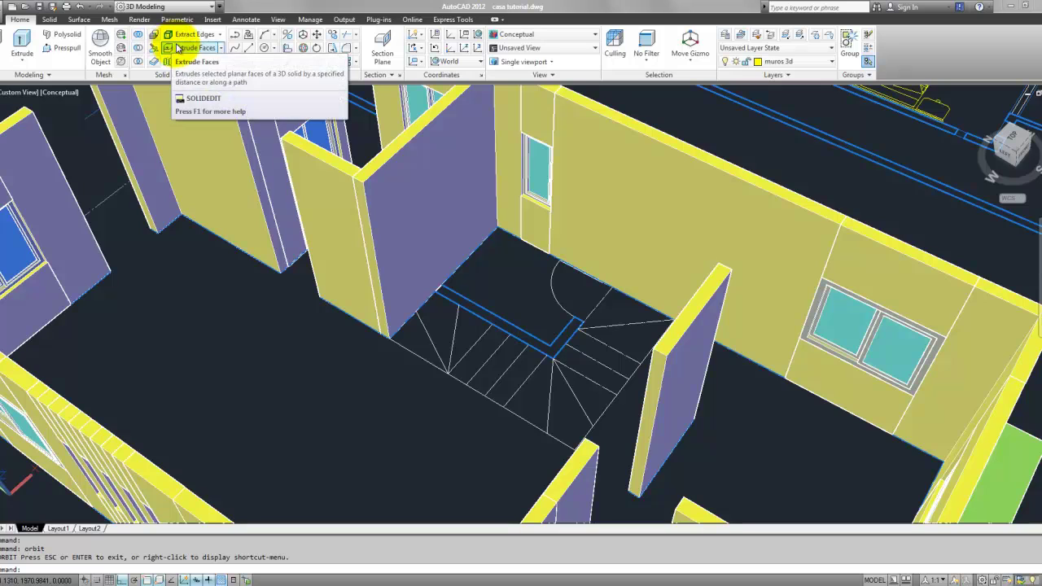
pyautogui.click(249, 35)
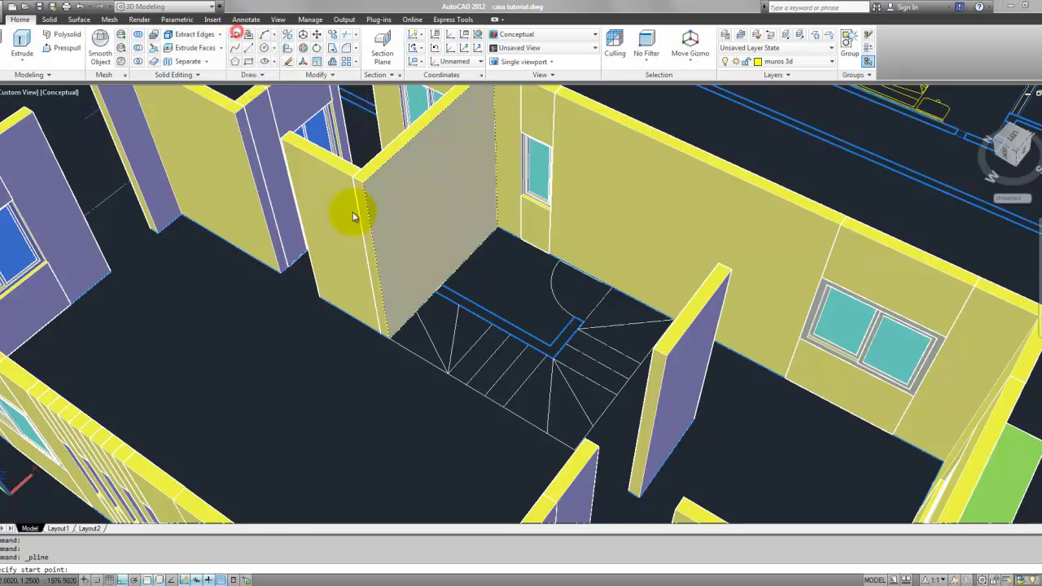
pyautogui.scroll(5, 431, 308)
pyautogui.scroll(3, 431, 305)
pyautogui.scroll(-5, 431, 304)
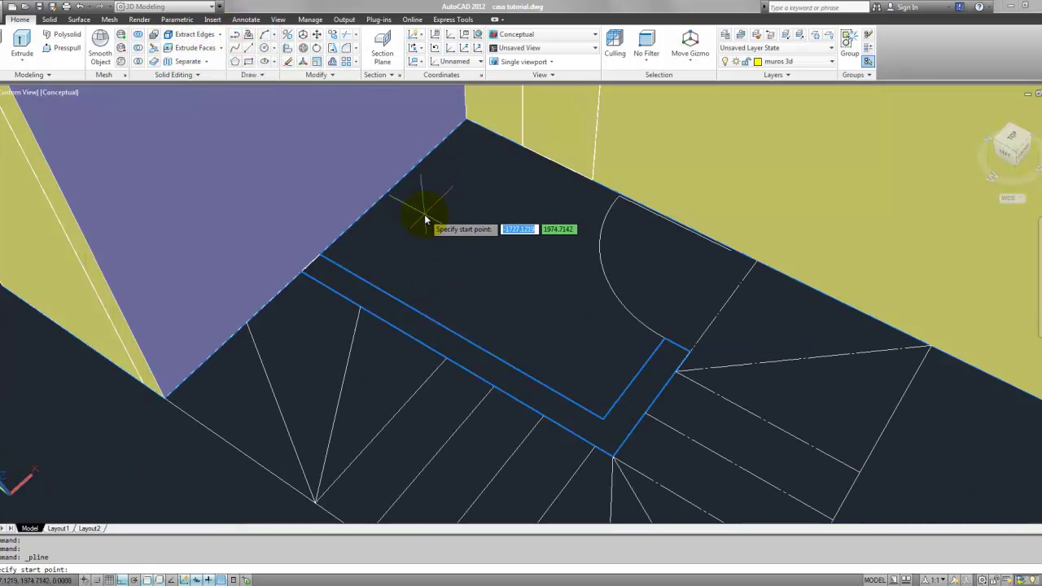
pyautogui.write('bit')
pyautogui.press('Return')
pyautogui.rightClick(425, 216)
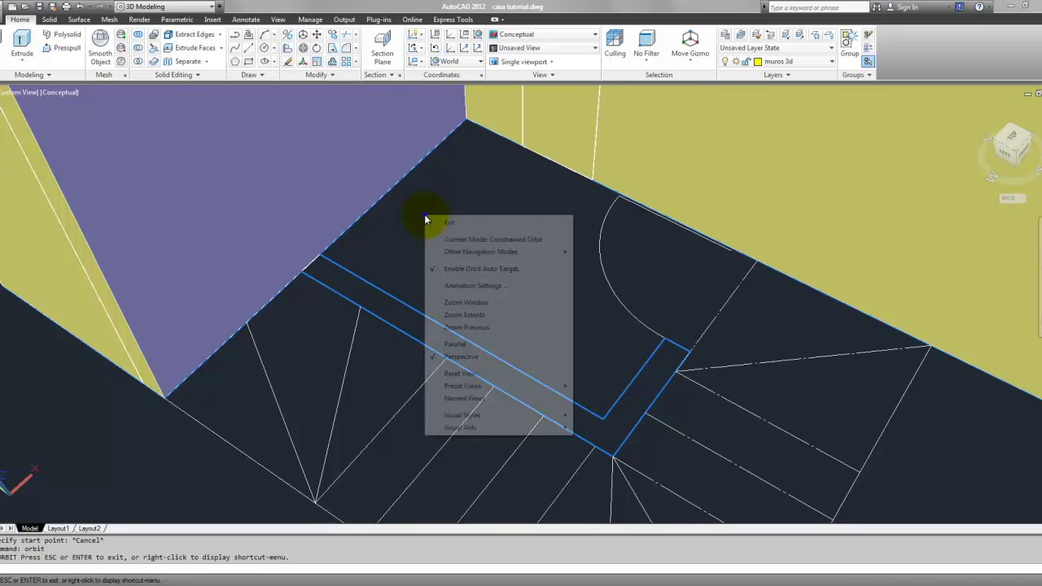
pyautogui.click(476, 346)
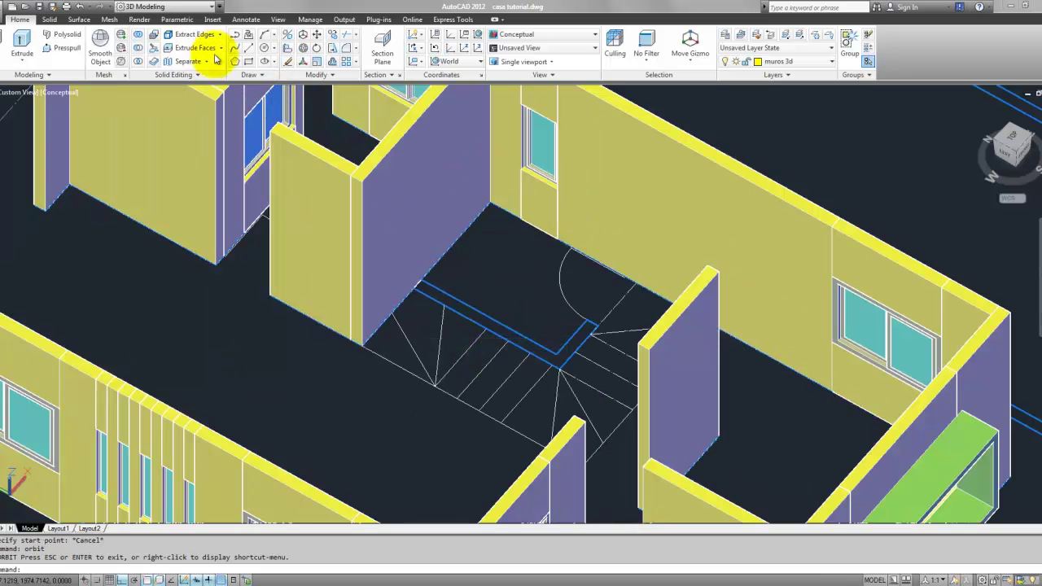
# - Trace the L-shaped landing outline with a 3D polyline through its corner points
pyautogui.click(249, 37)
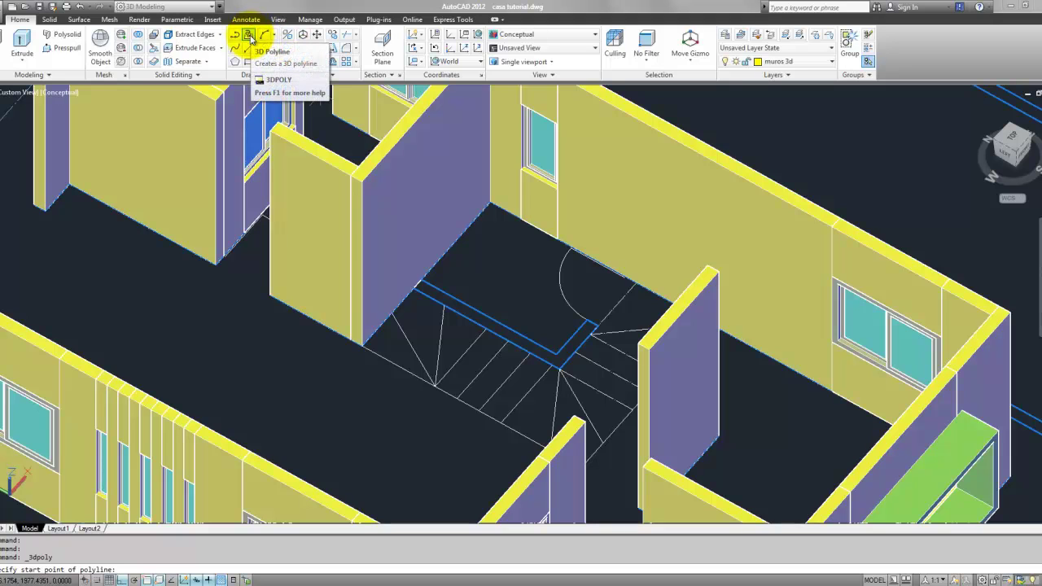
pyautogui.scroll(3, 444, 246)
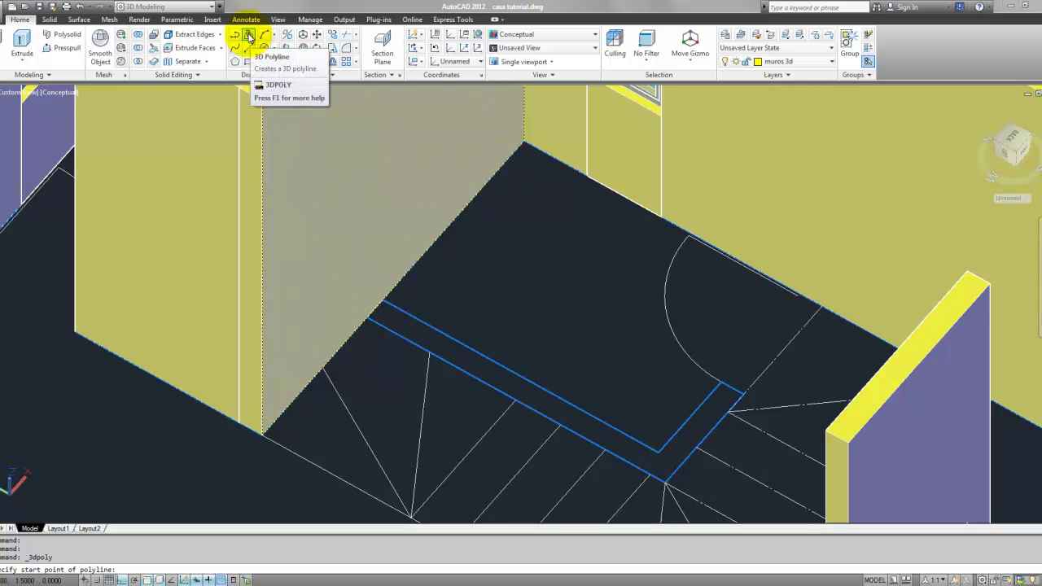
pyautogui.click(383, 300)
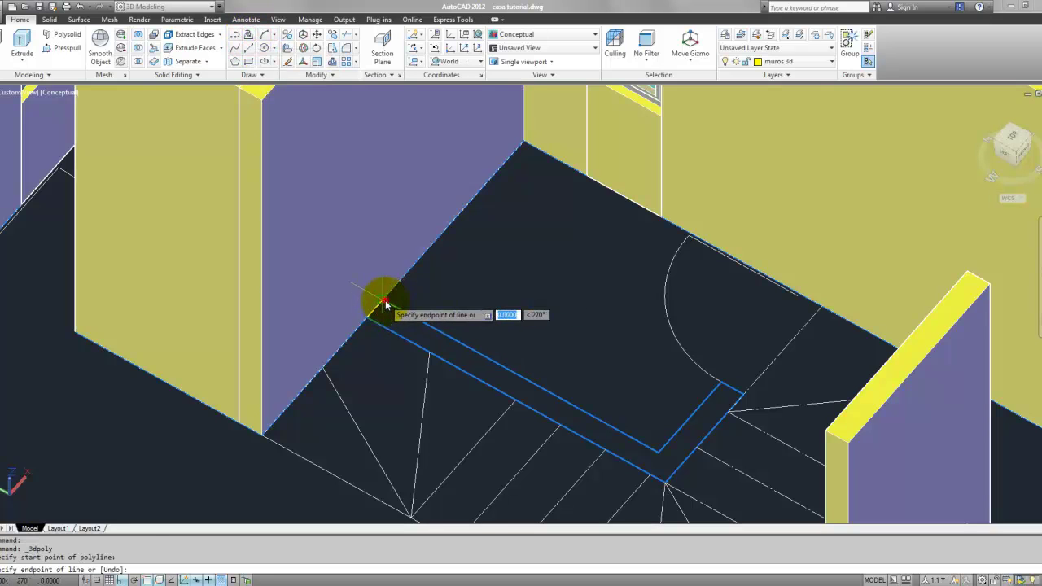
pyautogui.click(659, 451)
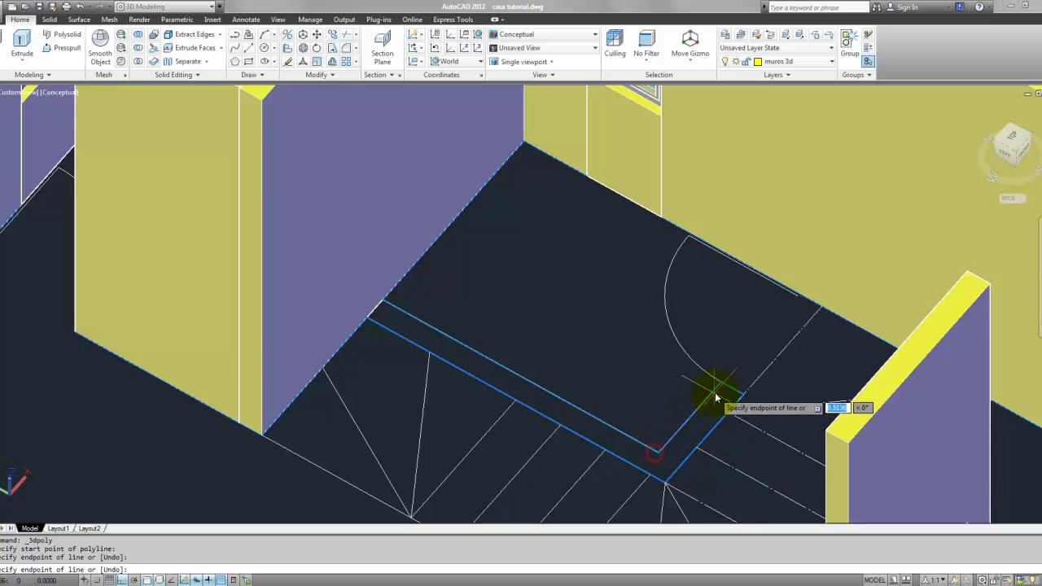
pyautogui.click(742, 395)
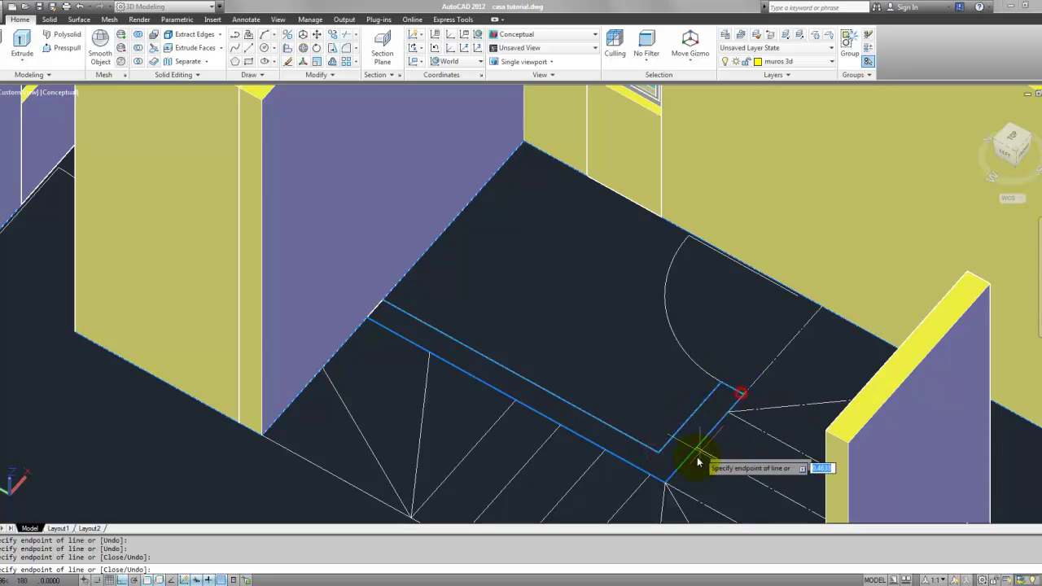
pyautogui.click(665, 483)
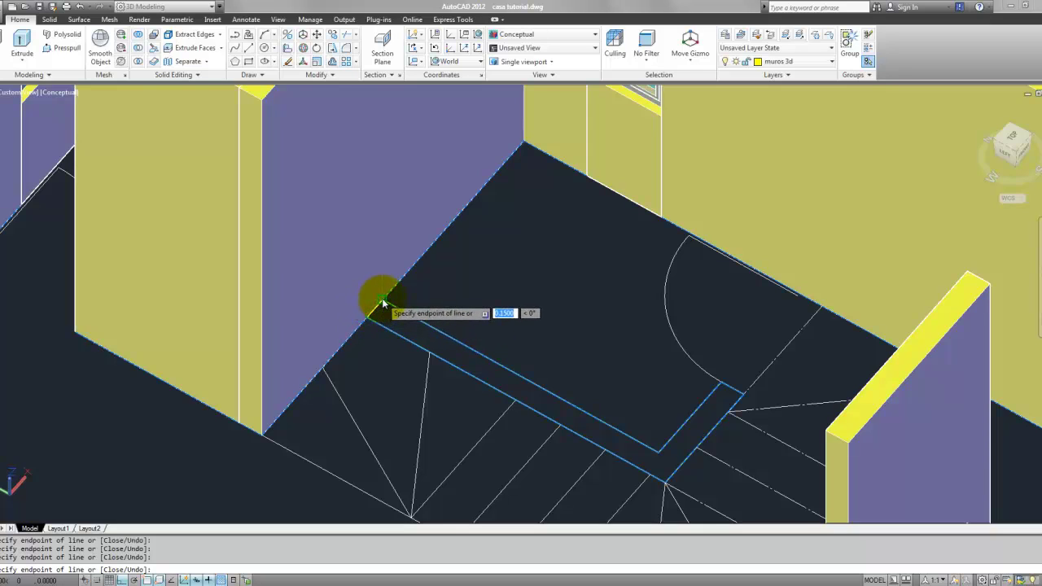
pyautogui.press('Escape')
# - Delete the leftover duplicate blue landing lines and select the short blue edges
pyautogui.moveTo(519, 415); pyautogui.dragTo(527, 385, button='middle')
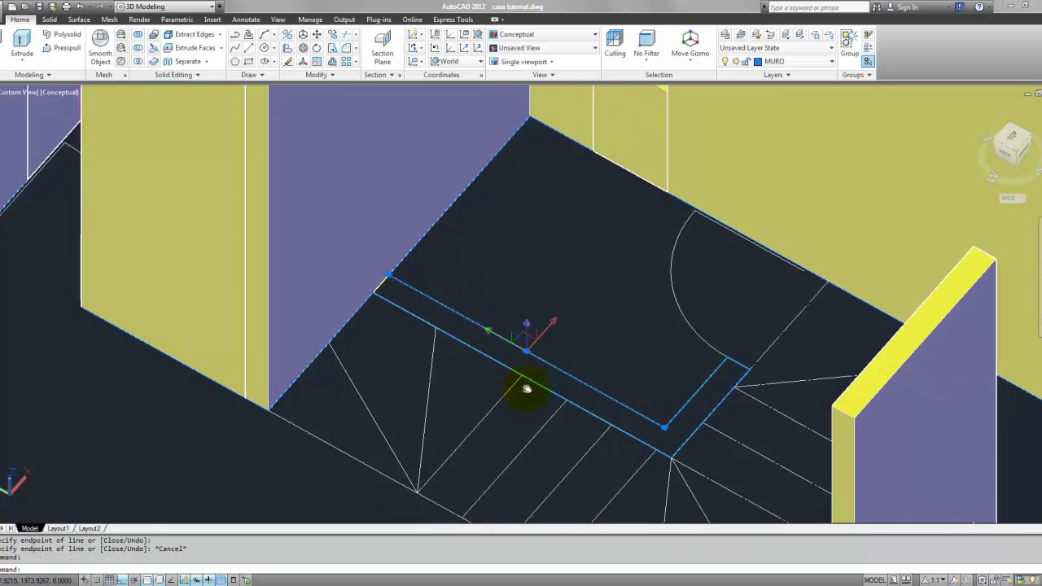
pyautogui.press('Delete')
pyautogui.scroll(2, 465, 345)
pyautogui.scroll(1, 471, 338)
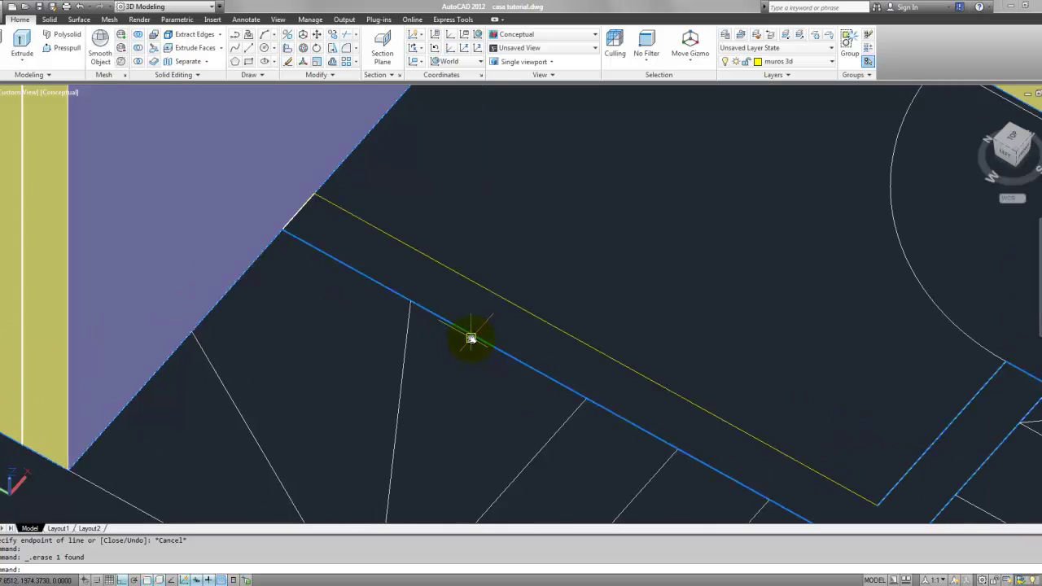
pyautogui.press('Delete')
pyautogui.scroll(-3, 469, 330)
pyautogui.scroll(2, 656, 369)
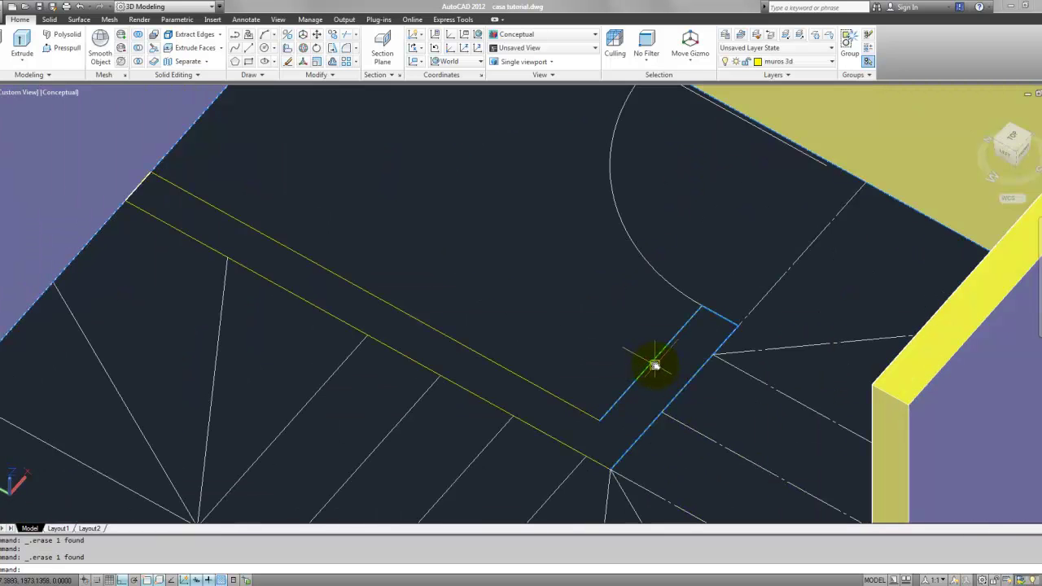
pyautogui.press('Delete')
pyautogui.write('u')
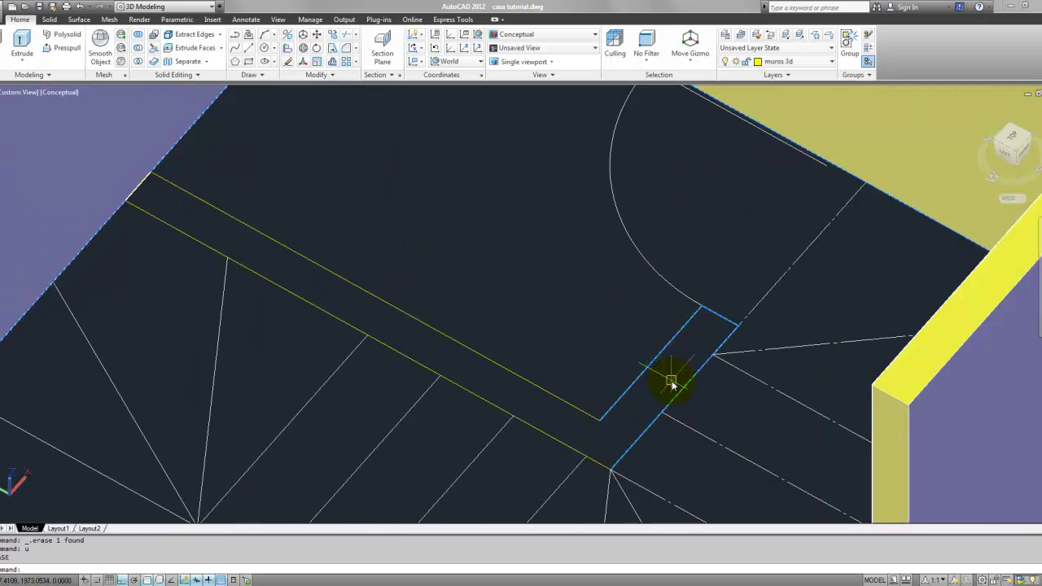
pyautogui.click(574, 278)
pyautogui.click(709, 447)
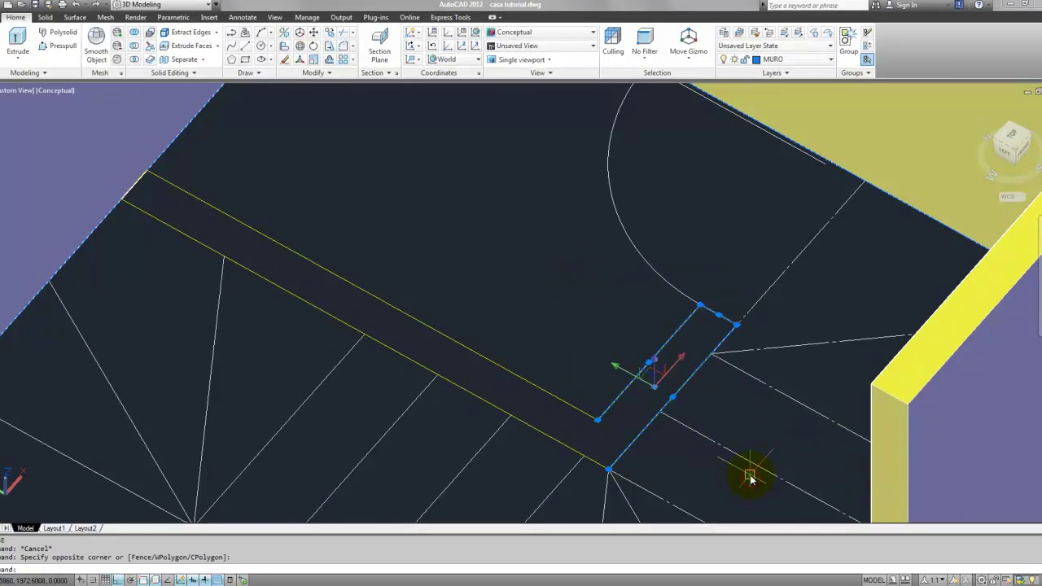
# - Convert the traced 3D polyline outline into a region with REG
pyautogui.moveTo(514, 301); pyautogui.dragTo(518, 301, button='middle')
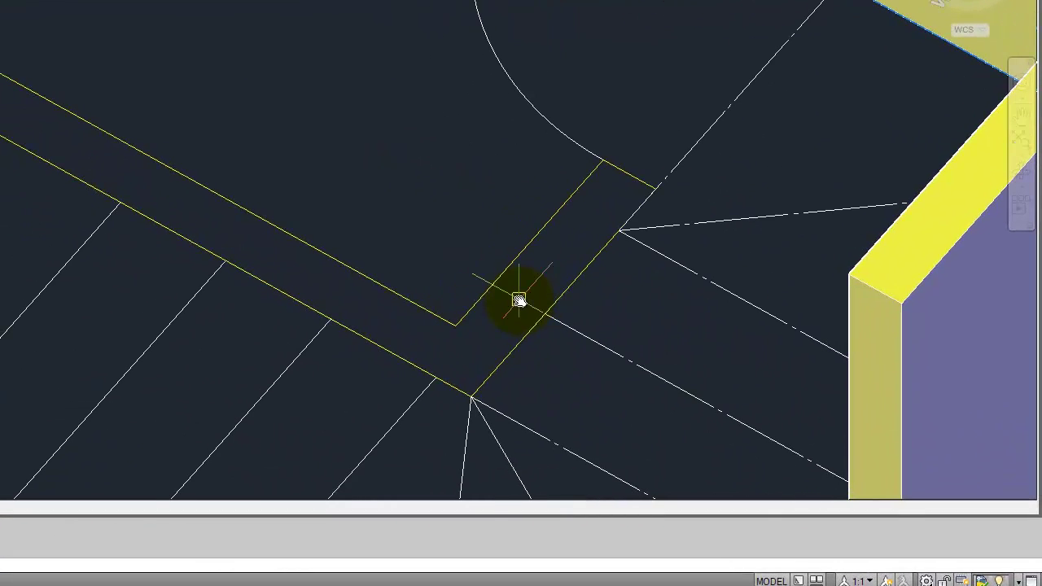
pyautogui.moveTo(202, 79); pyautogui.dragTo(245, 186, button='middle')
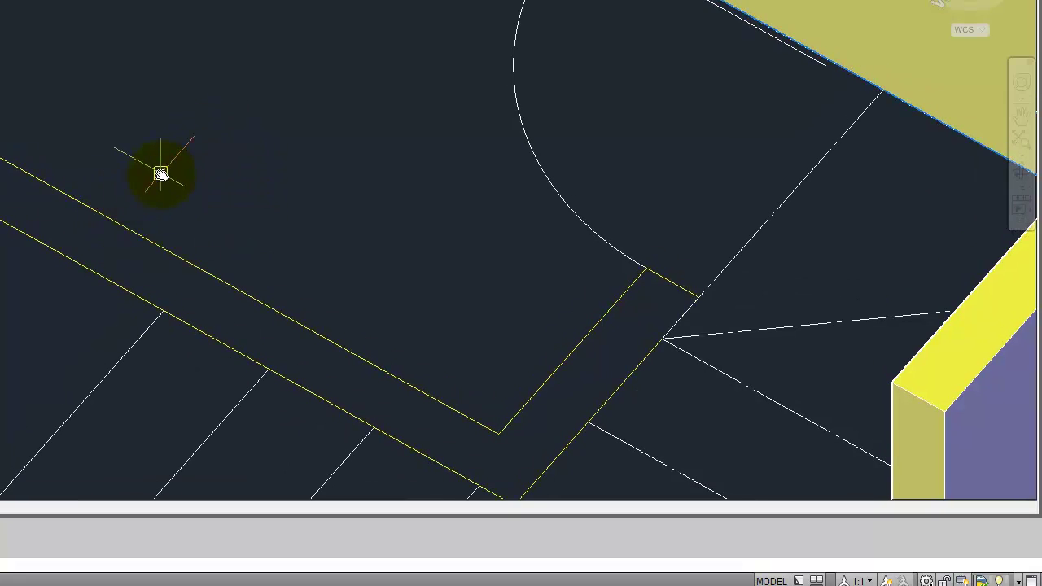
pyautogui.moveTo(160, 174); pyautogui.dragTo(491, 269, button='middle')
pyautogui.write('REG')
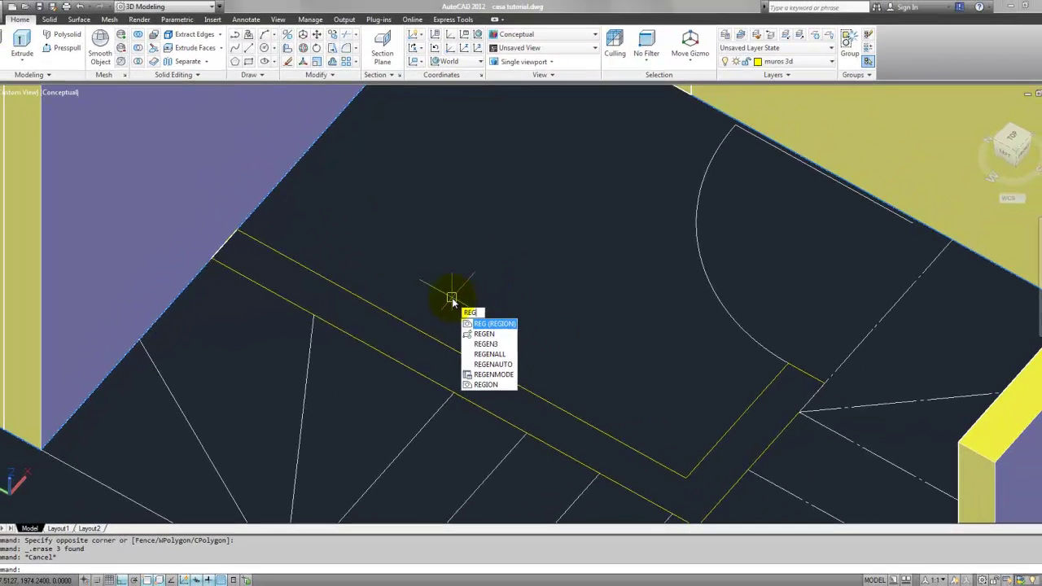
pyautogui.press('Return')
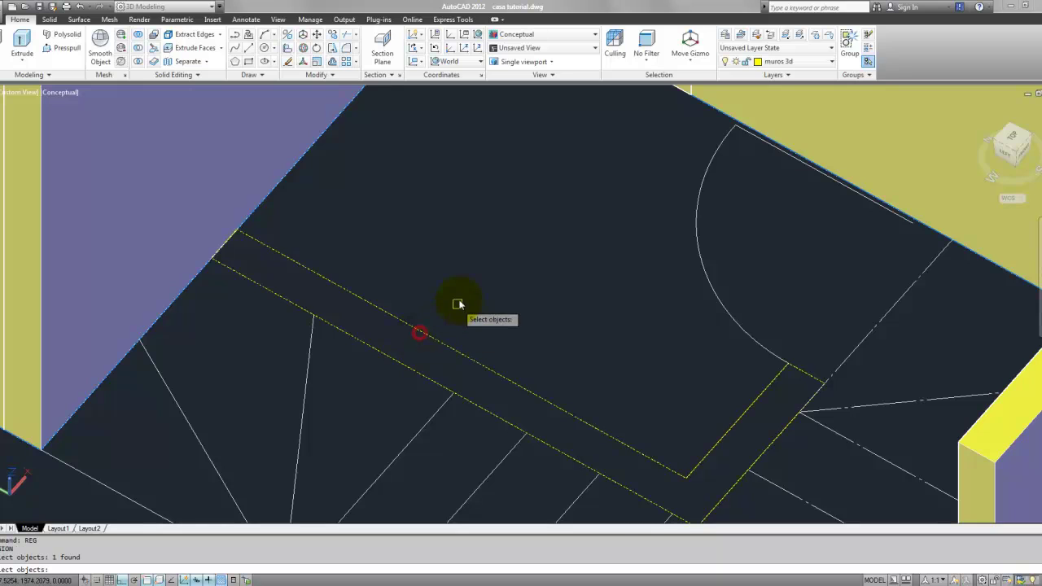
pyautogui.press('Return')
# - Select the yellow wall strip region and extrude it to a height of 3
pyautogui.scroll(-2, 469, 371)
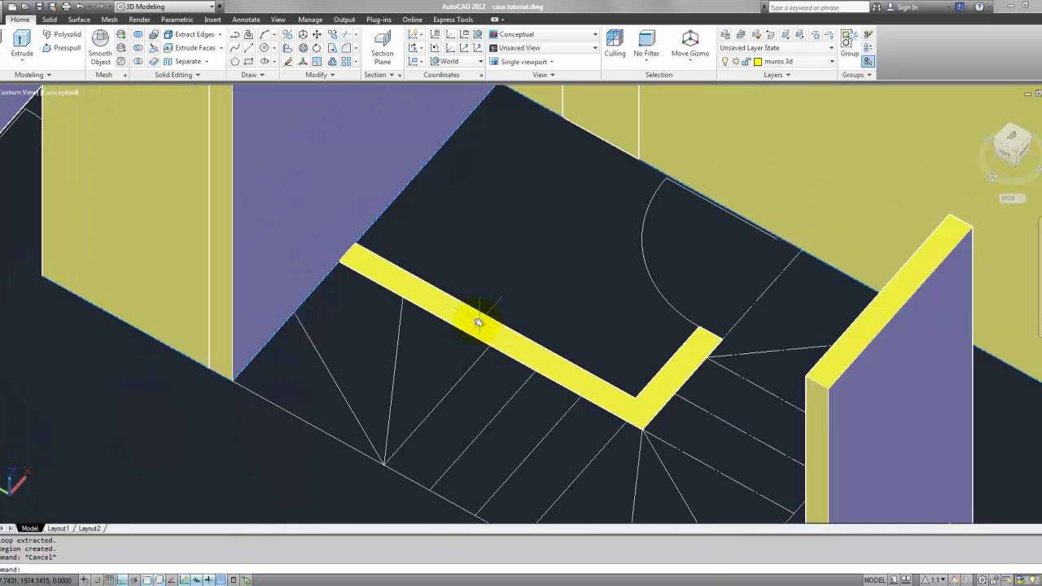
pyautogui.scroll(4, 478, 323)
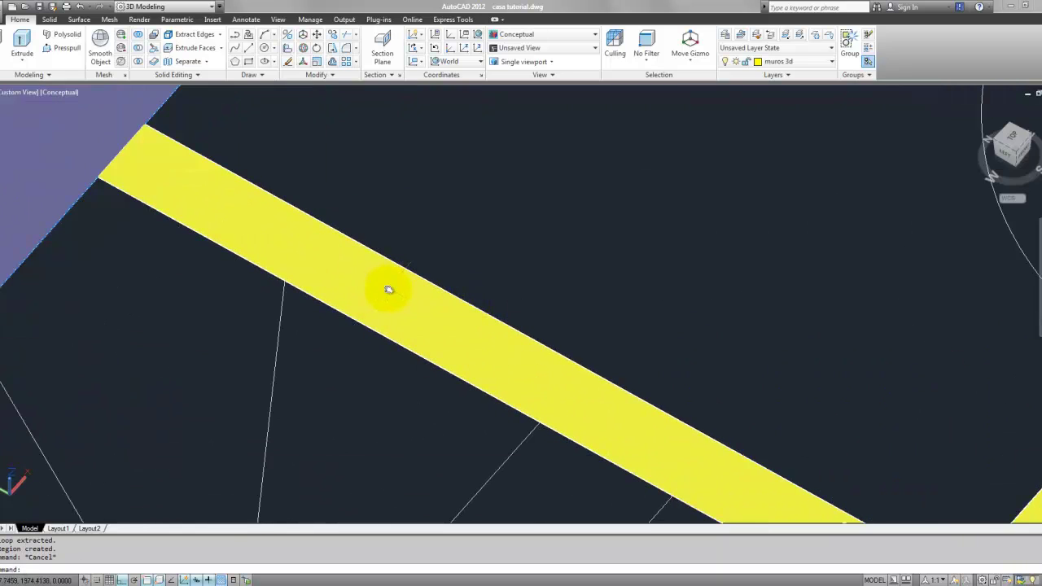
pyautogui.moveTo(388, 290); pyautogui.dragTo(428, 356, button='middle')
pyautogui.scroll(-3, 405, 316)
pyautogui.scroll(3, 403, 317)
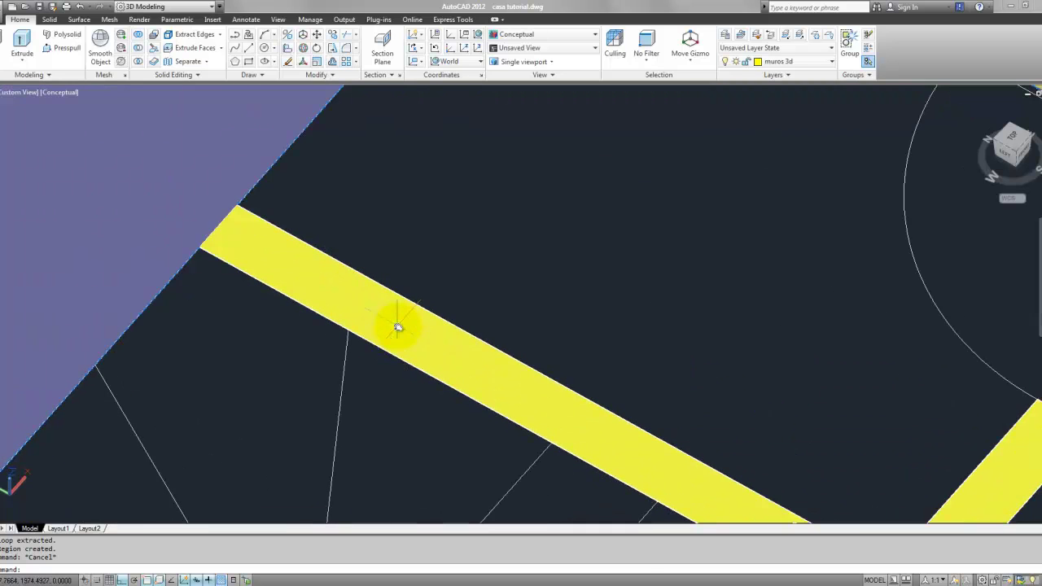
pyautogui.click(401, 326)
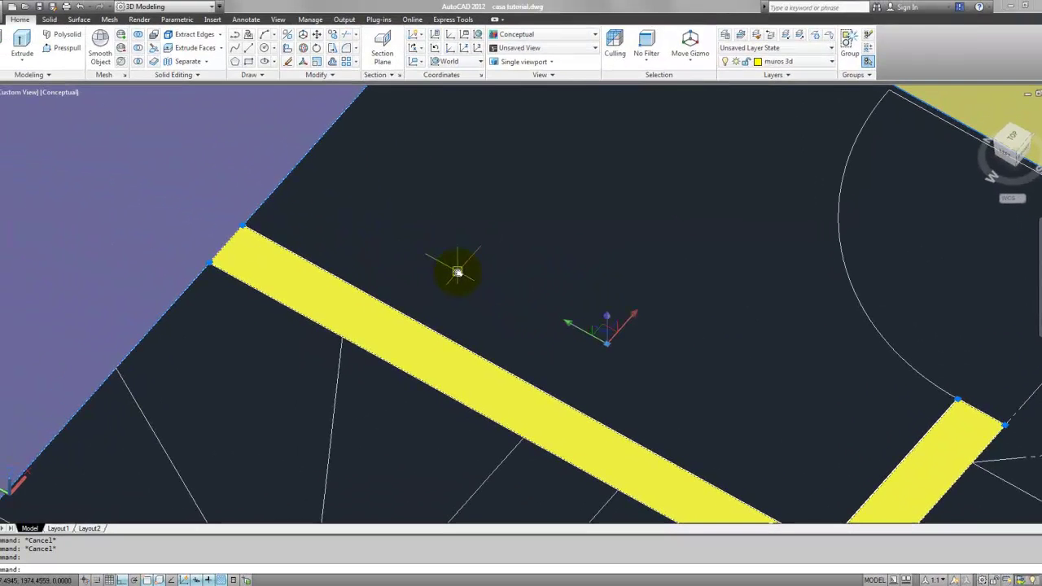
pyautogui.write('ext')
pyautogui.press('Return')
pyautogui.scroll(-3, 458, 272)
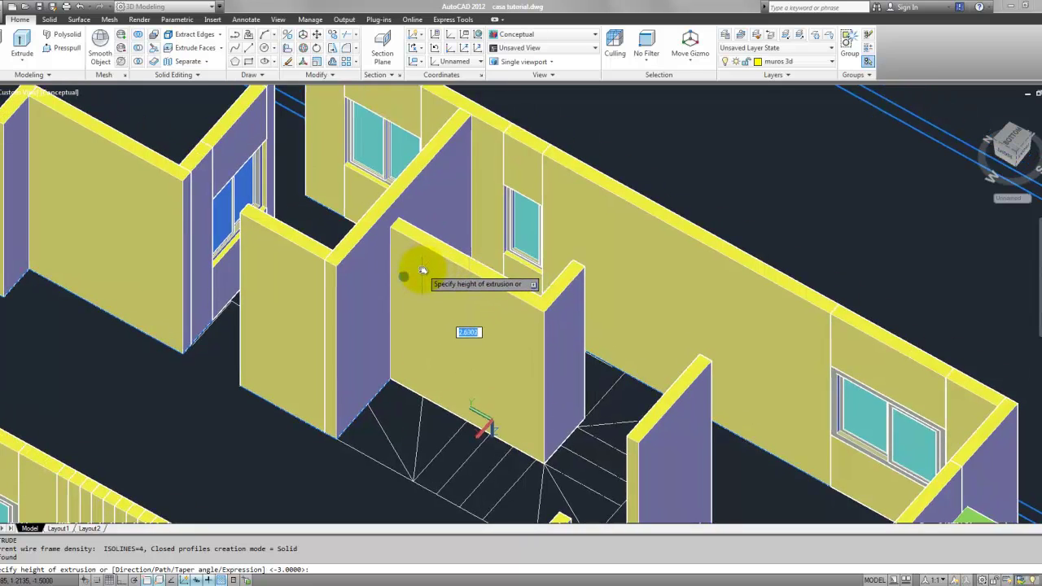
pyautogui.write('3')
pyautogui.press('Return')
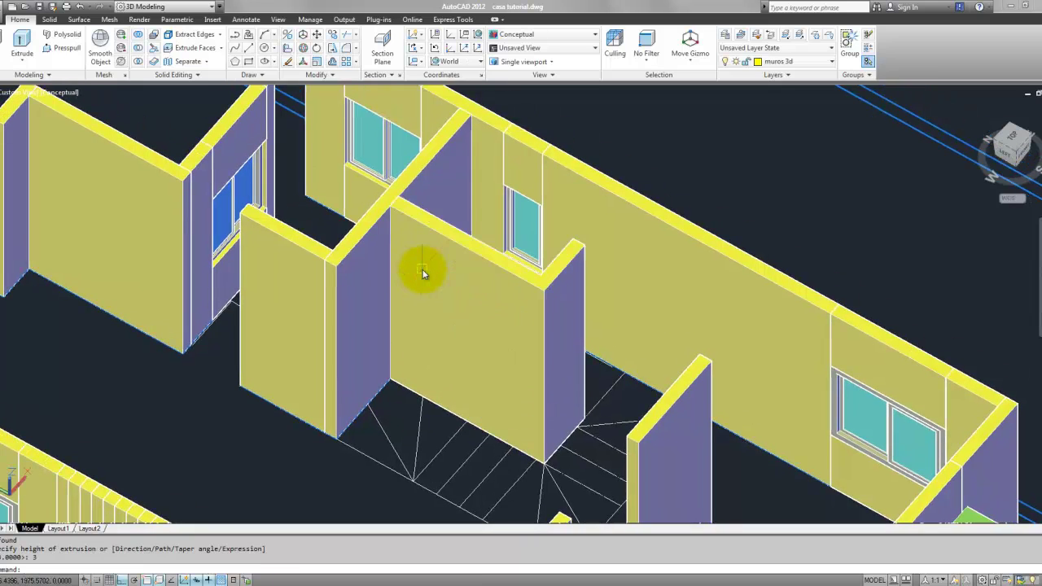
pyautogui.scroll(2, 421, 235)
pyautogui.press('Escape')
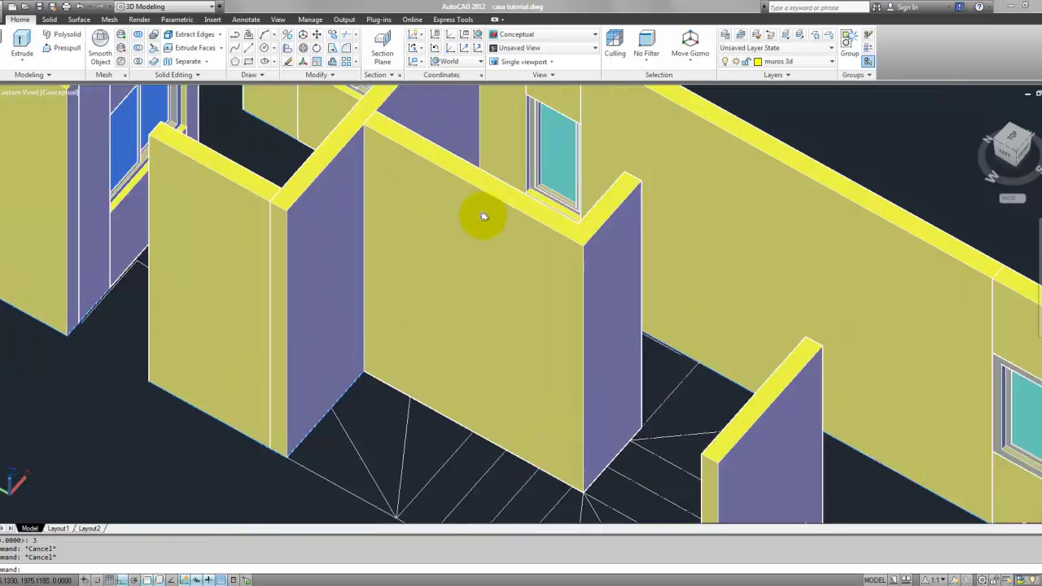
pyautogui.scroll(2, 482, 217)
pyautogui.write('orb')
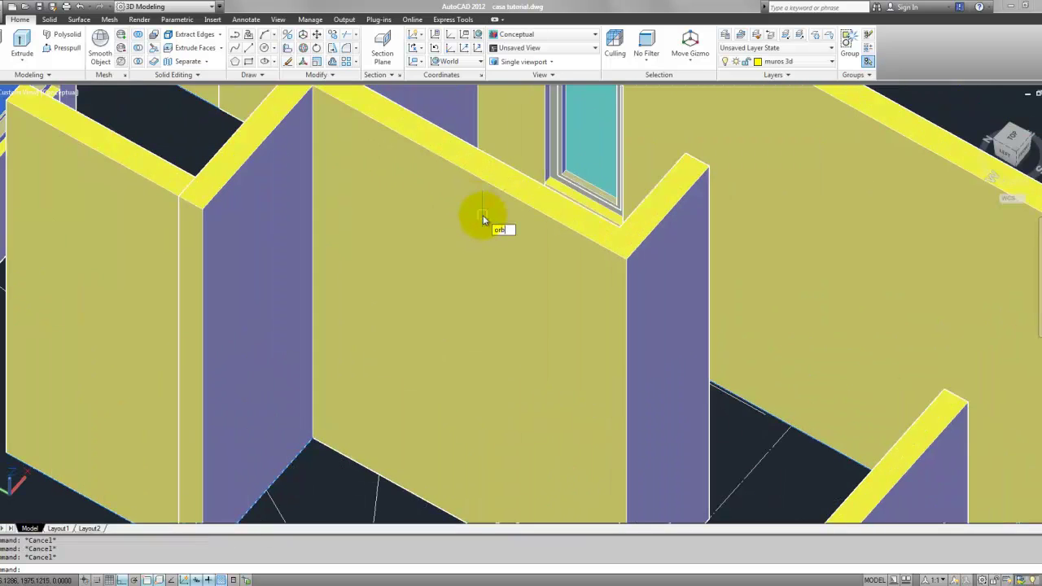
# - Orbit down into the stairwell and begin a flat step outline, then abandon it
pyautogui.write('it')
pyautogui.press('Return')
pyautogui.moveTo(474, 216)
pyautogui.mouseDown()
pyautogui.moveTo(481, 242)
pyautogui.moveTo(500, 112)
pyautogui.moveTo(408, 191)
pyautogui.moveTo(477, 205)
pyautogui.moveTo(470, 195)
pyautogui.moveTo(458, 233)
pyautogui.moveTo(511, 225)
pyautogui.moveTo(570, 198)
pyautogui.moveTo(574, 241)
pyautogui.moveTo(570, 225)
pyautogui.moveTo(459, 209)
pyautogui.moveTo(412, 216)
pyautogui.moveTo(531, 229)
pyautogui.moveTo(508, 251)
pyautogui.moveTo(516, 158)
pyautogui.moveTo(513, 322)
pyautogui.mouseUp()
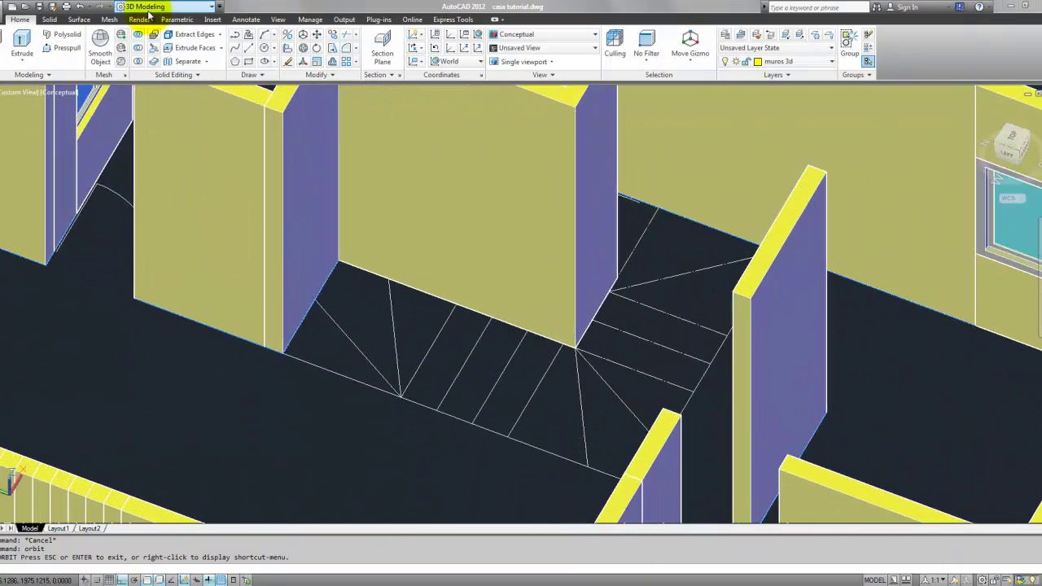
pyautogui.click(7, 61)
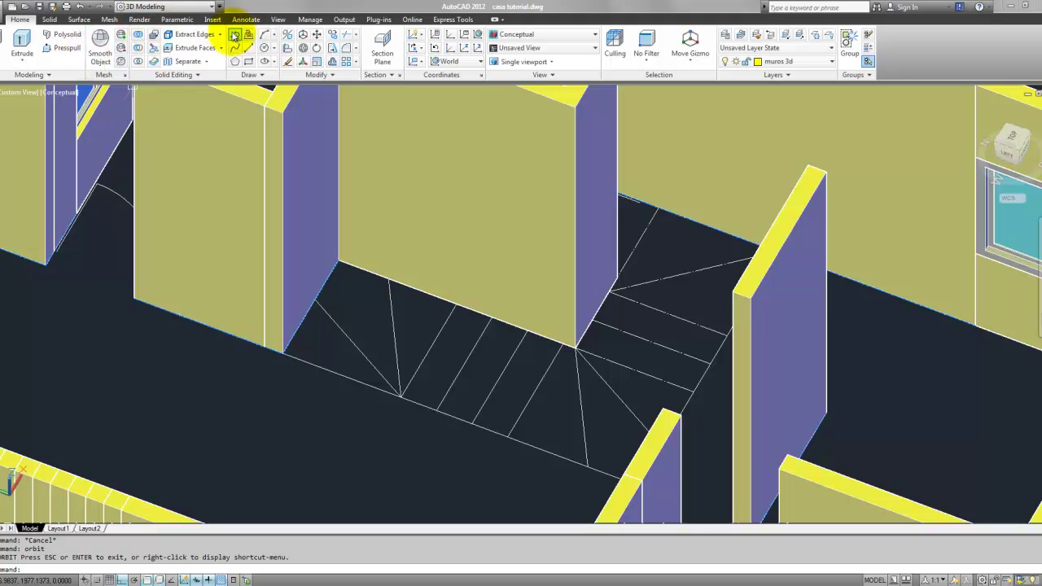
pyautogui.scroll(3, 325, 322)
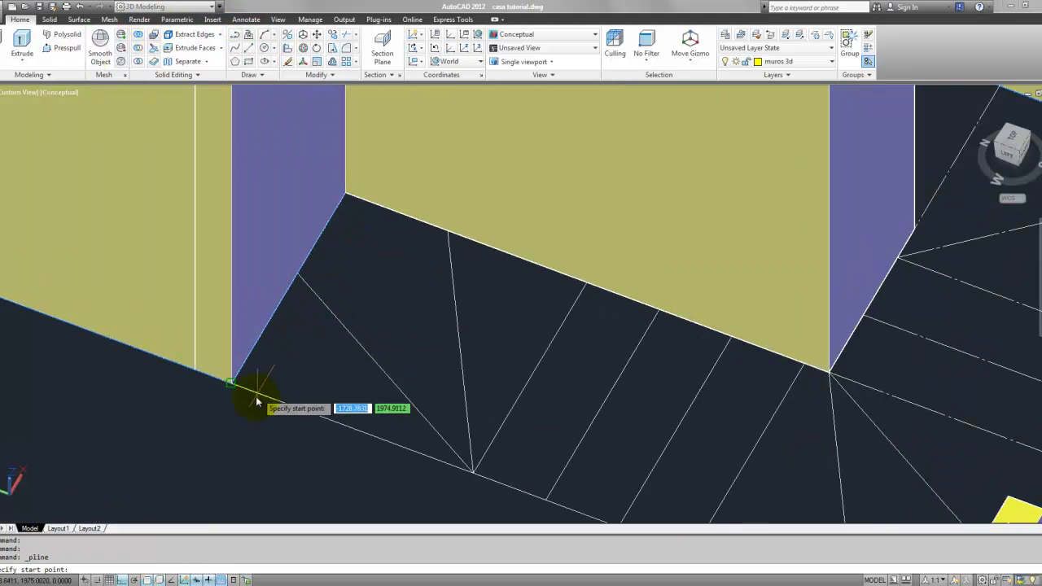
pyautogui.click(298, 275)
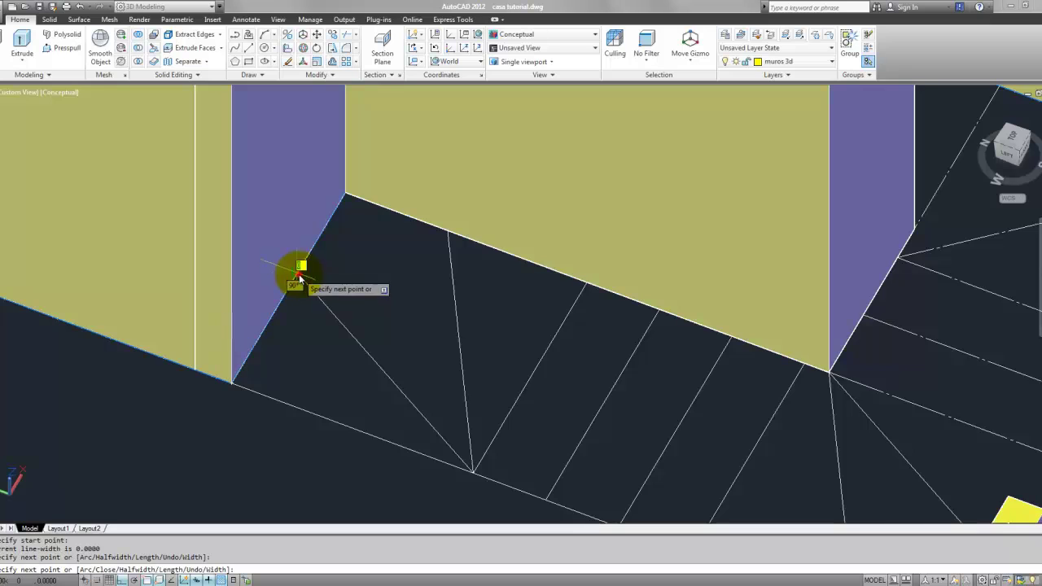
pyautogui.click(472, 470)
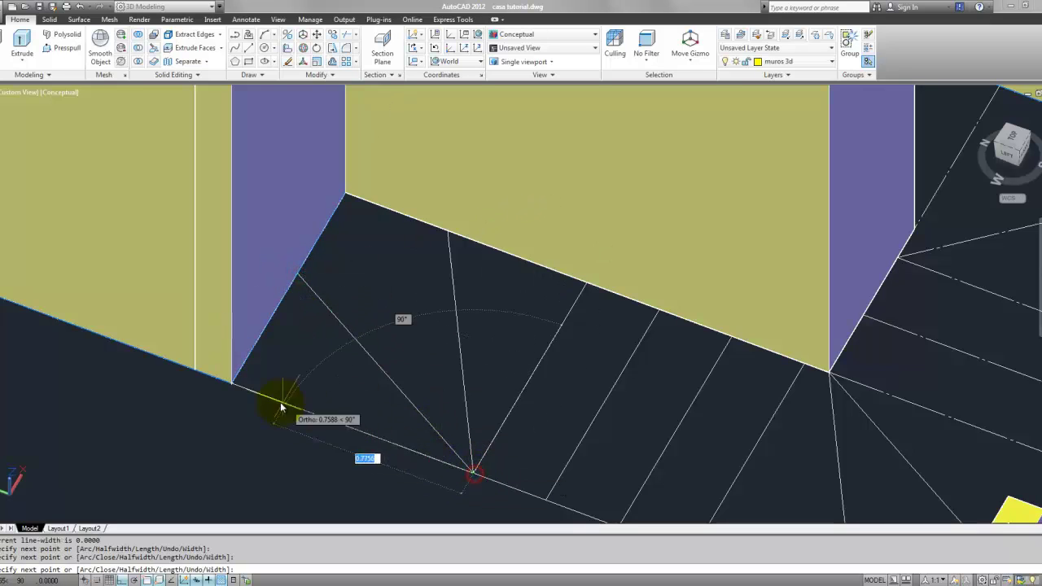
pyautogui.click(231, 383)
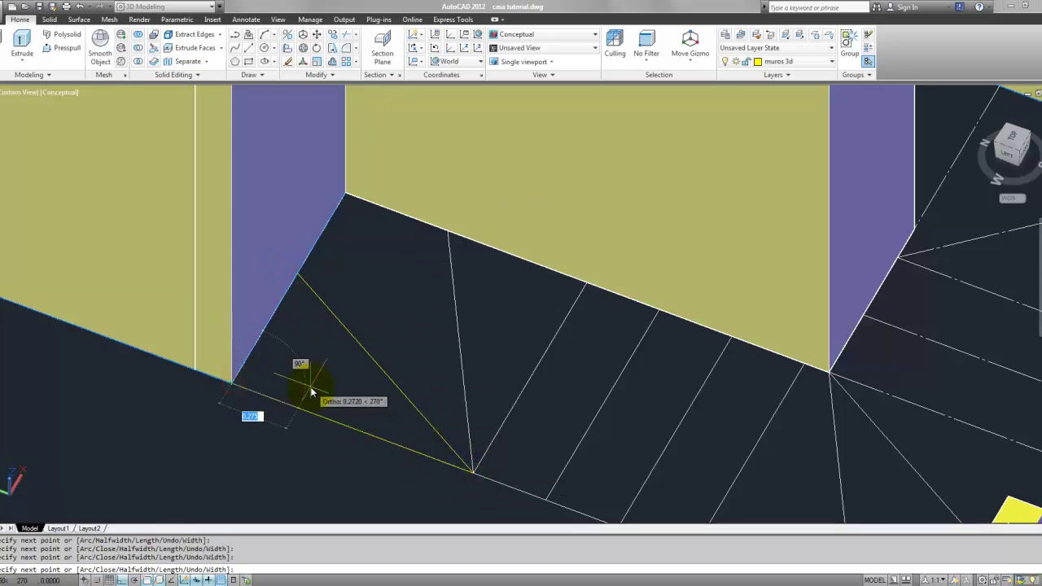
pyautogui.press('Escape')
pyautogui.press('Return')
pyautogui.press('Escape')
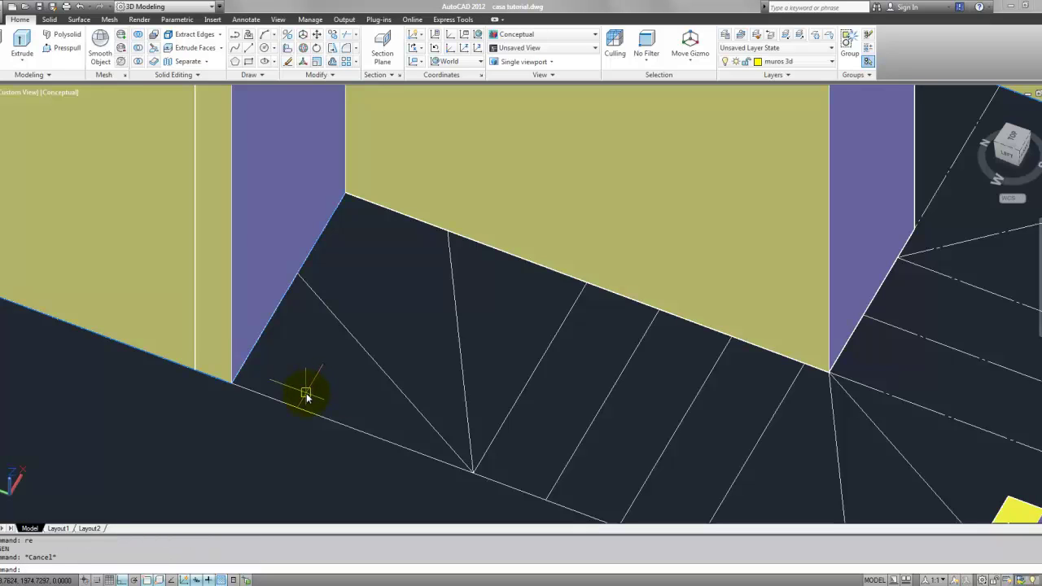
pyautogui.press('Escape')
# - Trace the triangular winder step as a closed 3D polyline and make it a region
pyautogui.click(236, 38)
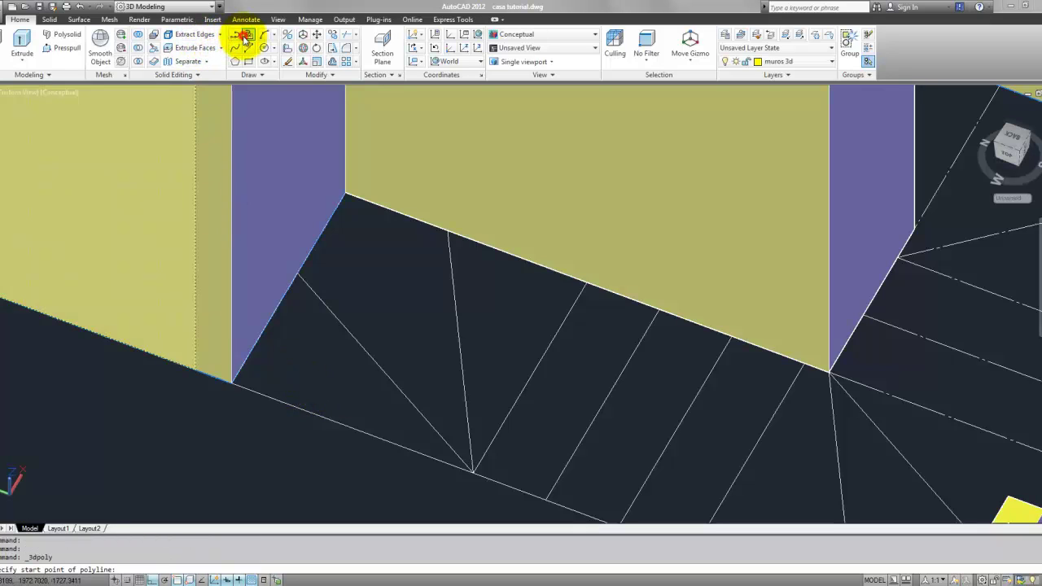
pyautogui.click(233, 383)
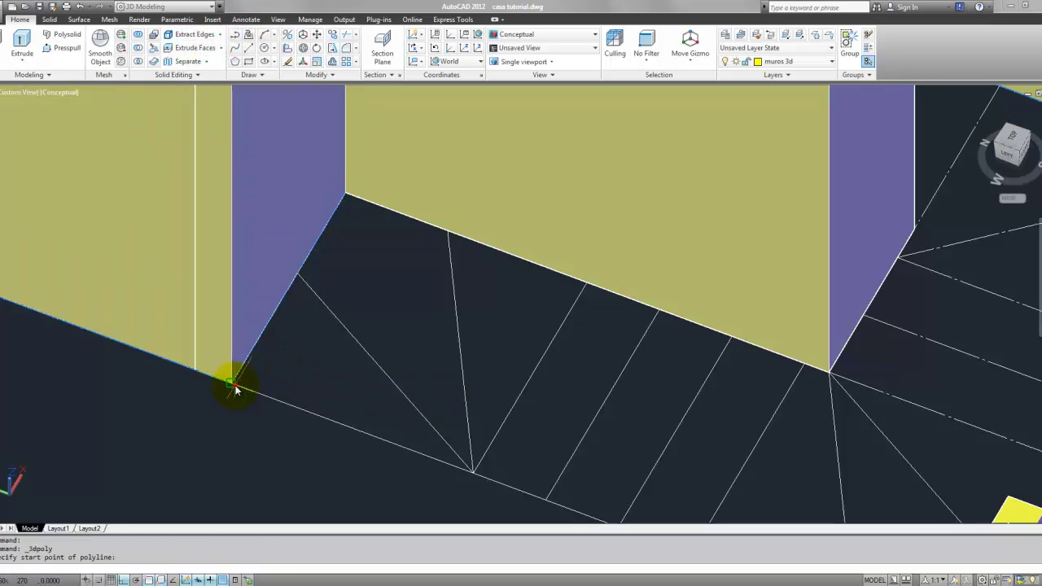
pyautogui.click(298, 273)
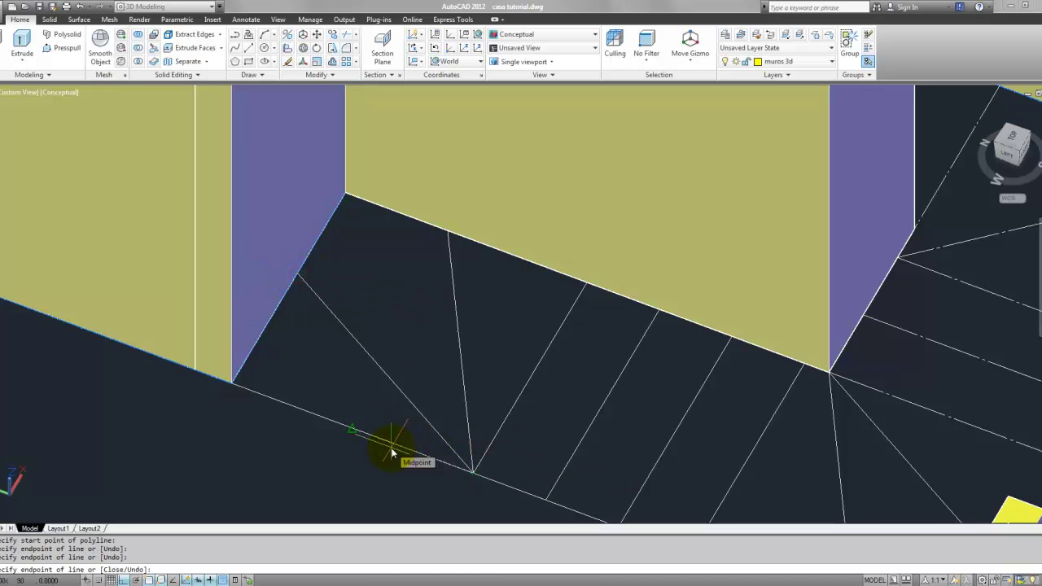
pyautogui.write('c')
pyautogui.press('Return')
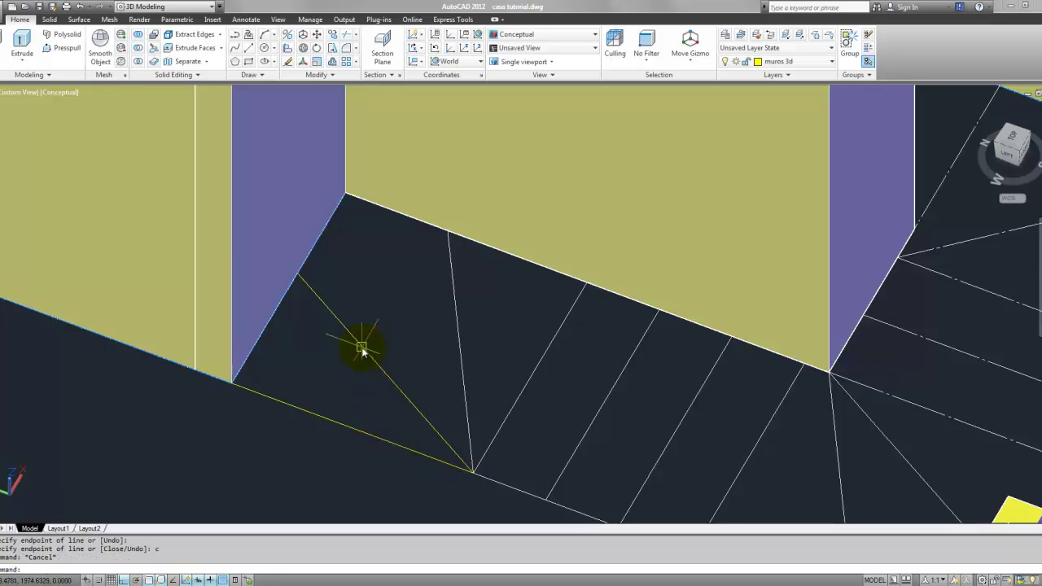
pyautogui.press('Return')
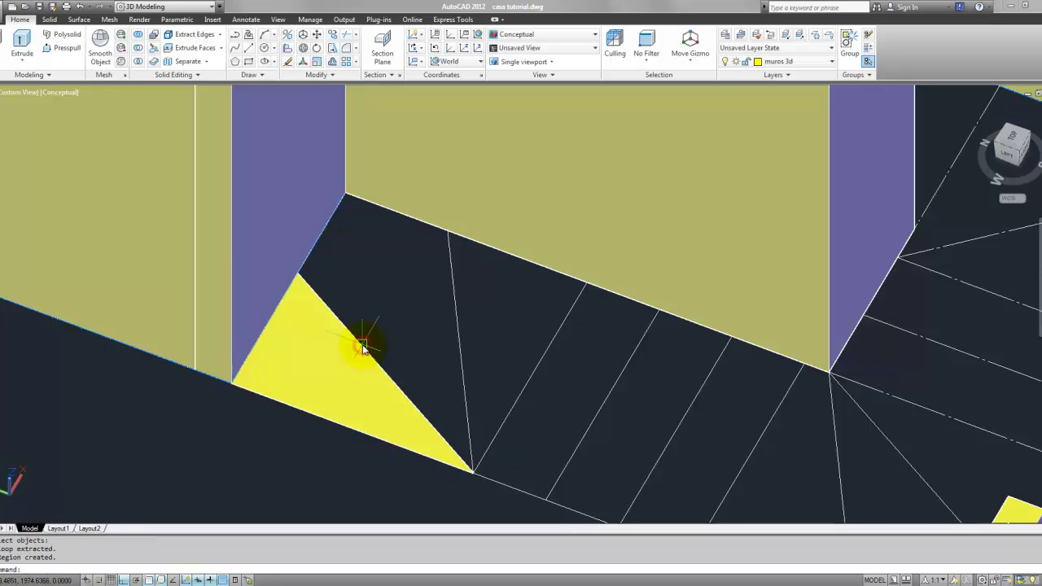
# - Extrude the triangular region 0.2 units thick and orbit to view the step
pyautogui.scroll(-2, 378, 356)
pyautogui.scroll(2, 341, 392)
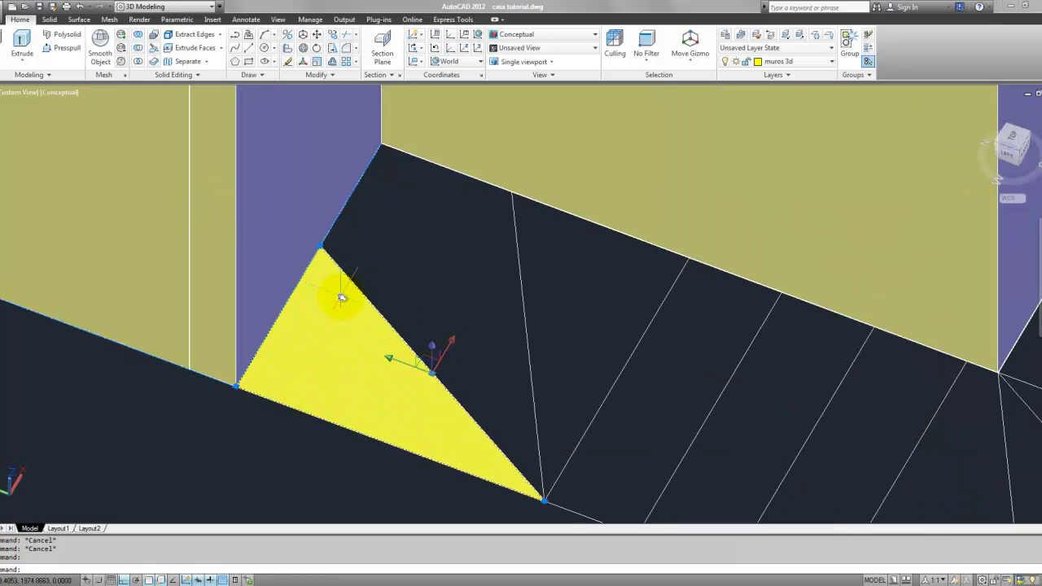
pyautogui.write('ext')
pyautogui.press('Return')
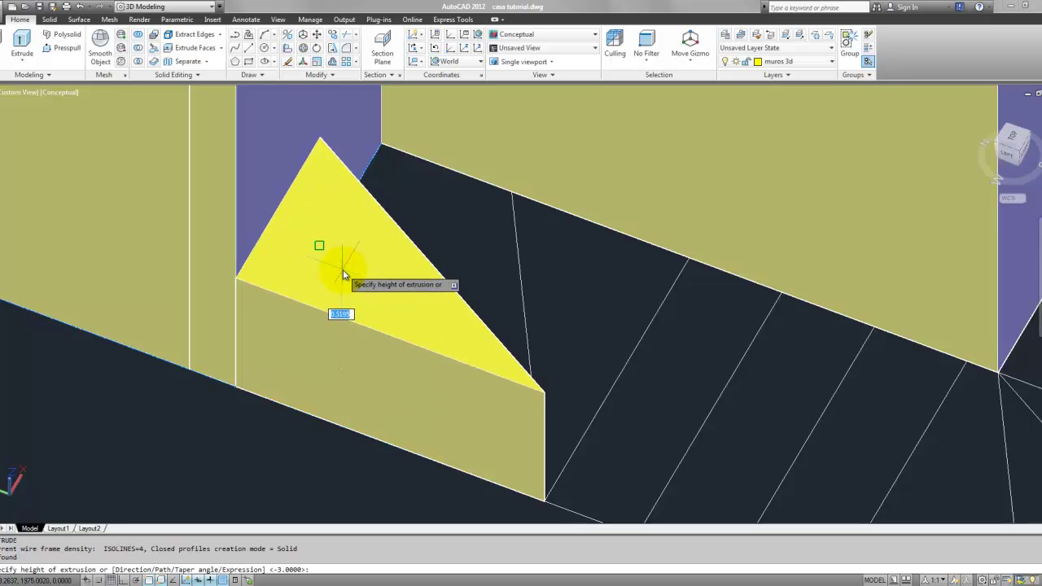
pyautogui.press('Return')
pyautogui.press('Escape')
pyautogui.scroll(-2, 372, 268)
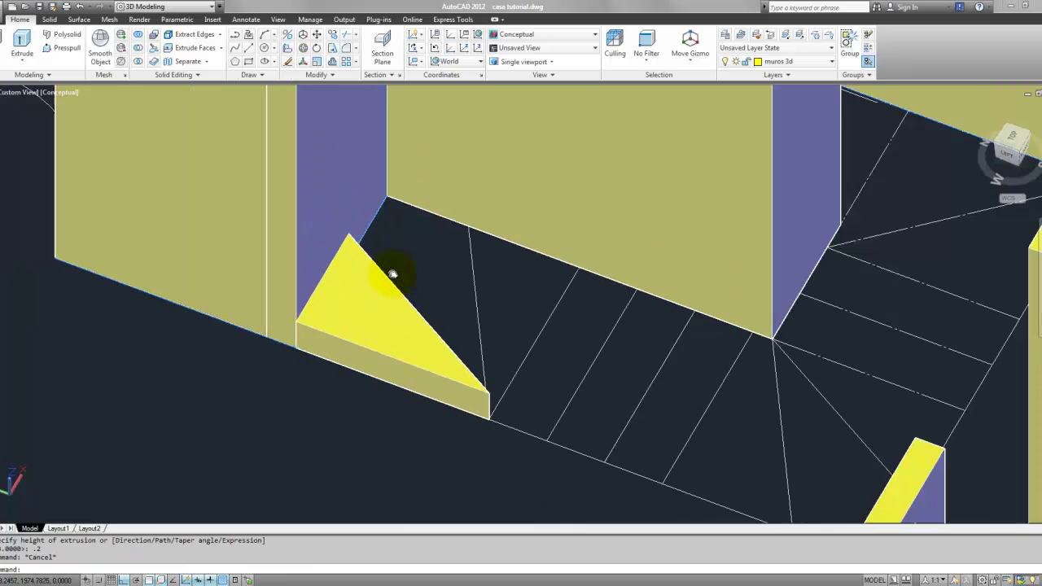
pyautogui.keyDown('shift'); pyautogui.moveTo(421, 271); pyautogui.dragTo(372, 275, button='middle'); pyautogui.keyUp('shift')
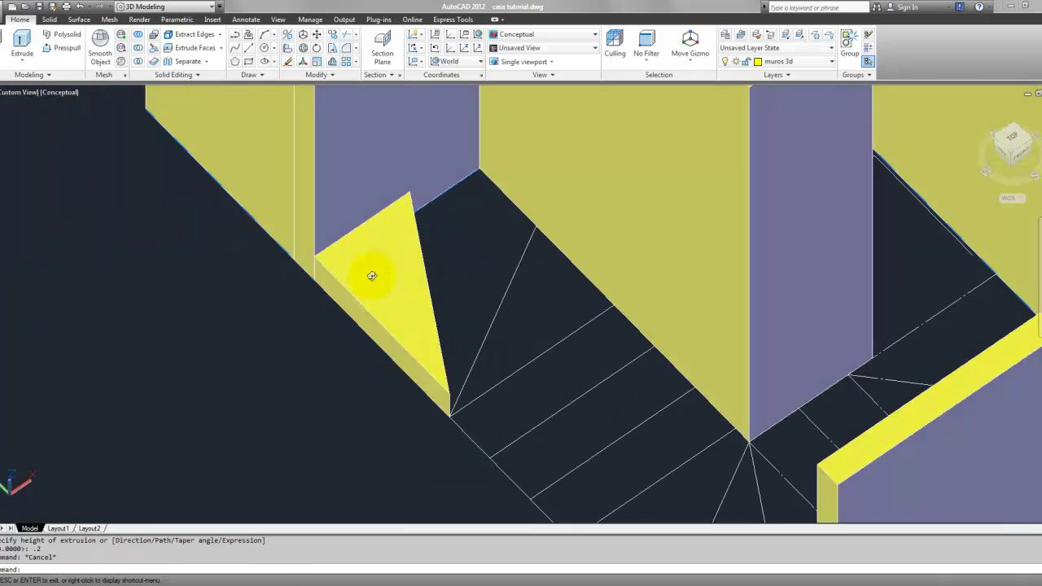
# - Switch to the 2D Wireframe style and orbit the model to a new angle
pyautogui.click(539, 38)
pyautogui.click(514, 51)
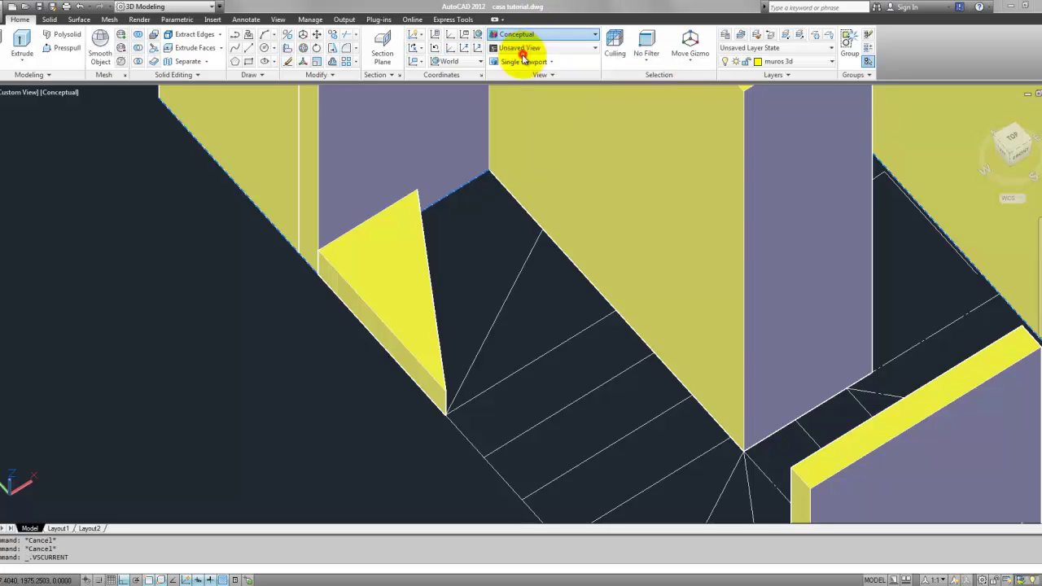
pyautogui.keyDown('shift'); pyautogui.moveTo(485, 182); pyautogui.dragTo(459, 139, button='middle'); pyautogui.keyUp('shift')
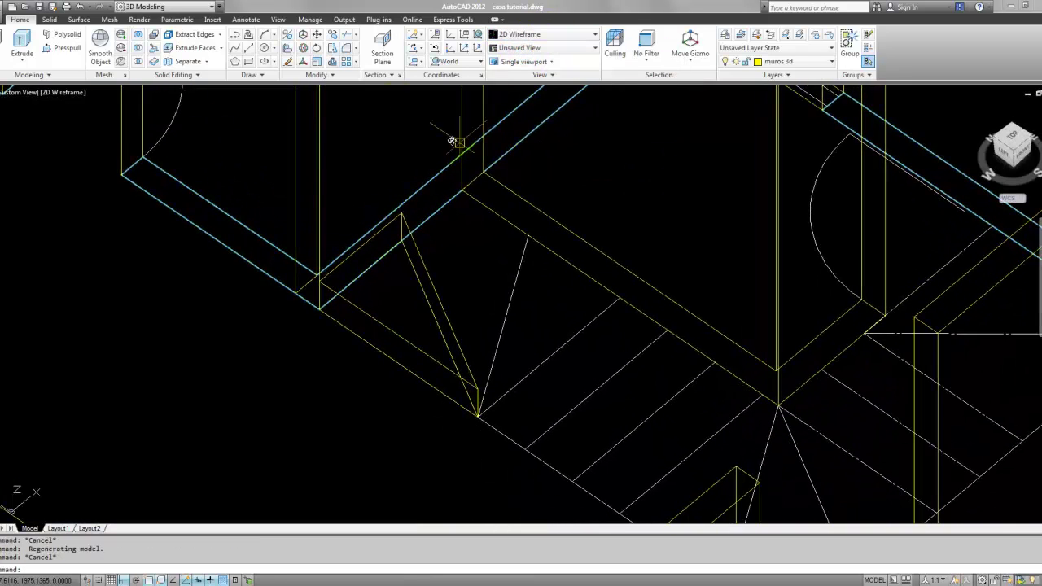
# - Trace a second triangular step outline with a closed 3D polyline
pyautogui.click(248, 36)
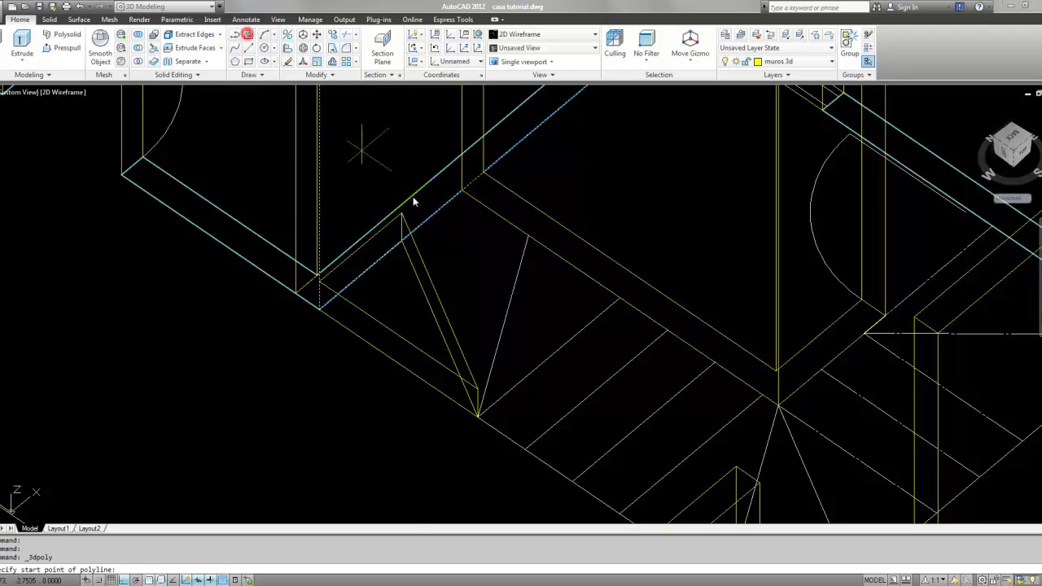
pyautogui.scroll(3, 468, 213)
pyautogui.click(453, 167)
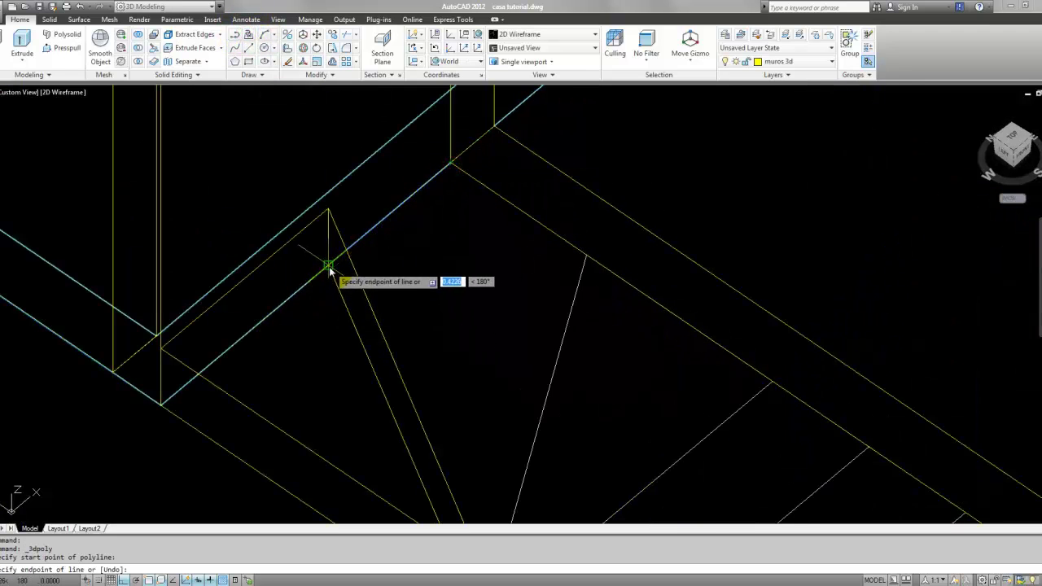
pyautogui.click(330, 269)
pyautogui.scroll(-2, 333, 272)
pyautogui.click(426, 488)
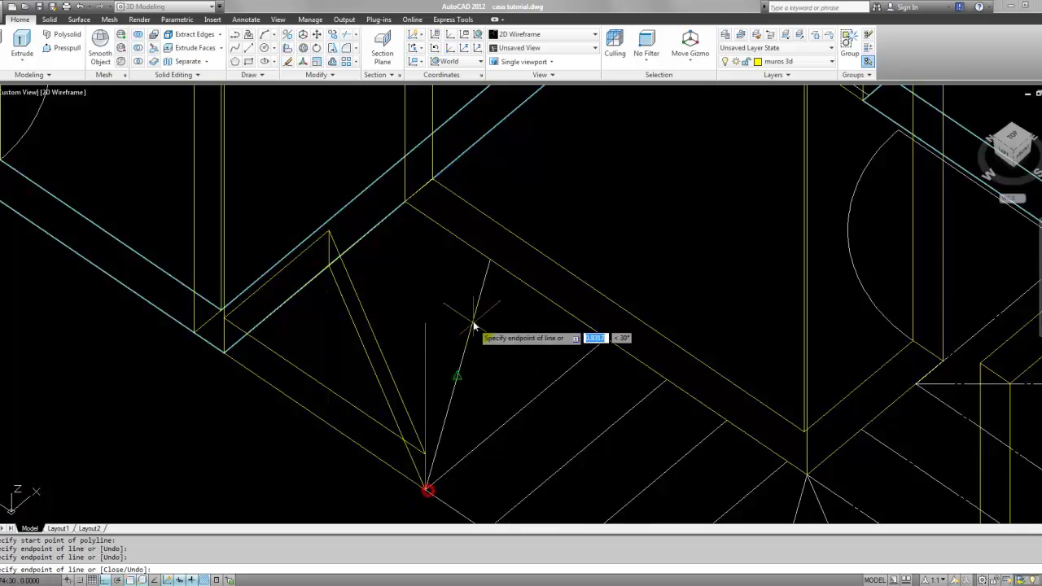
pyautogui.press('Return')
pyautogui.press('Escape')
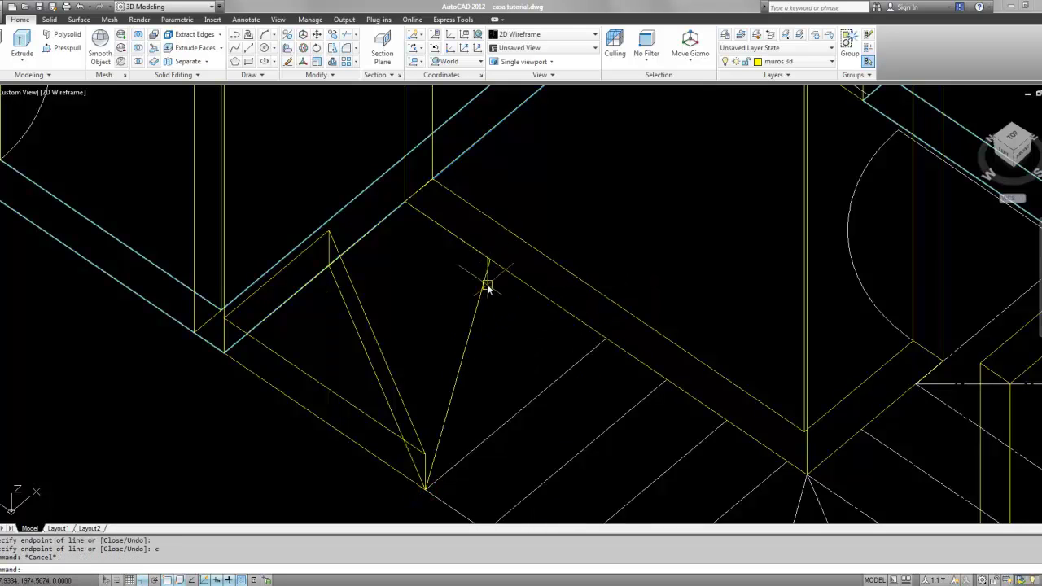
# - Turn the new triangle into a region, then start and cancel an extrusion
pyautogui.write('g')
pyautogui.press('Return')
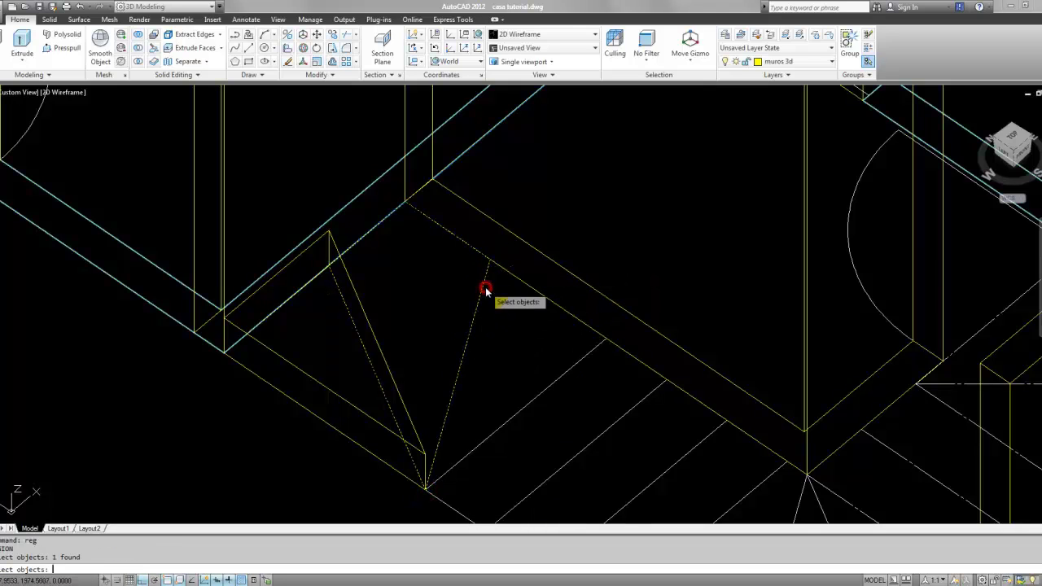
pyautogui.press('Return')
pyautogui.press('Escape')
pyautogui.press('Return')
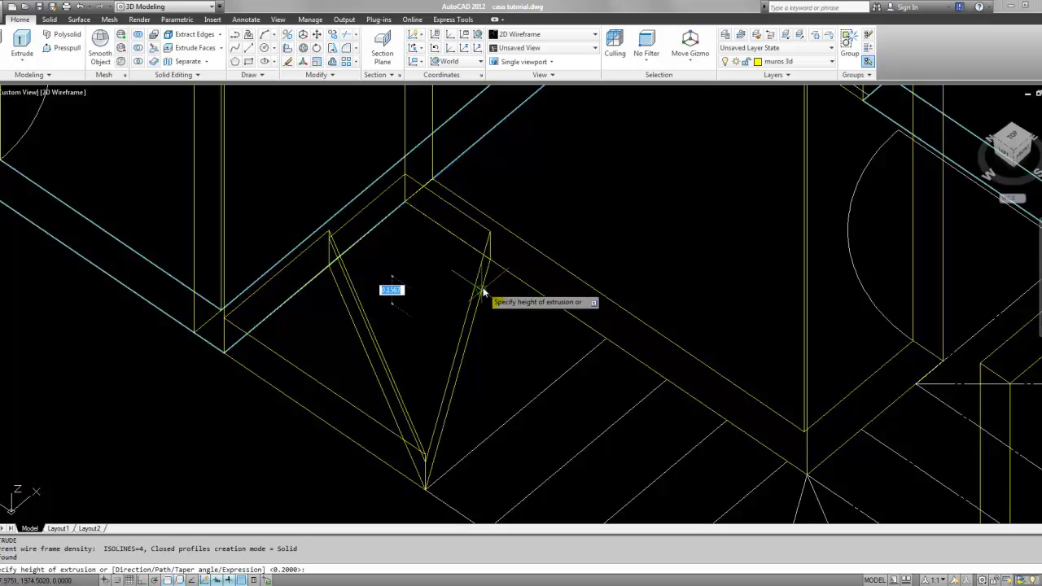
pyautogui.press('Escape')
pyautogui.press('Escape')
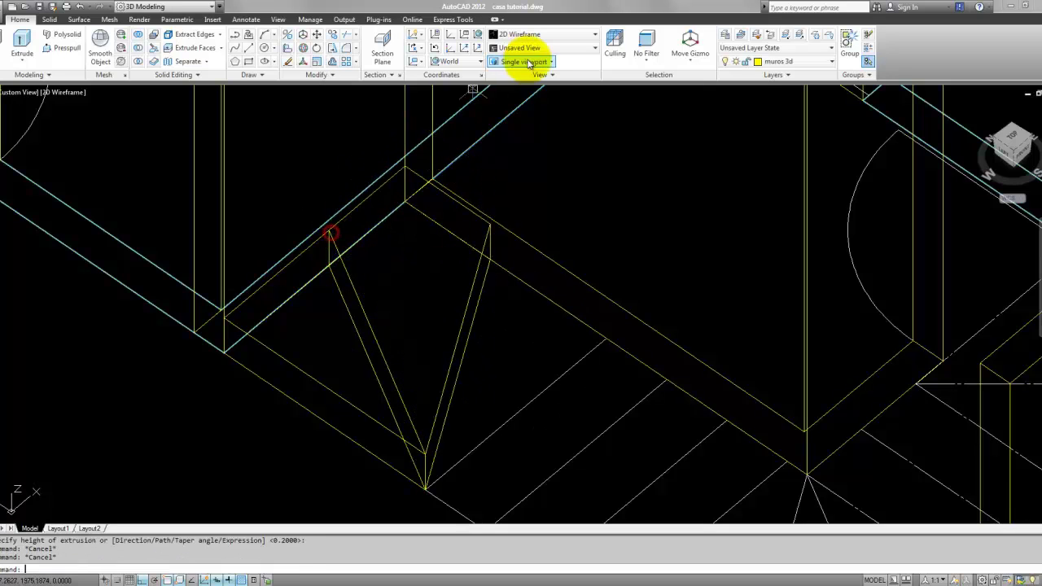
# - Apply the Conceptual visual style and select the triangular step solid
pyautogui.click(538, 34)
pyautogui.click(643, 67)
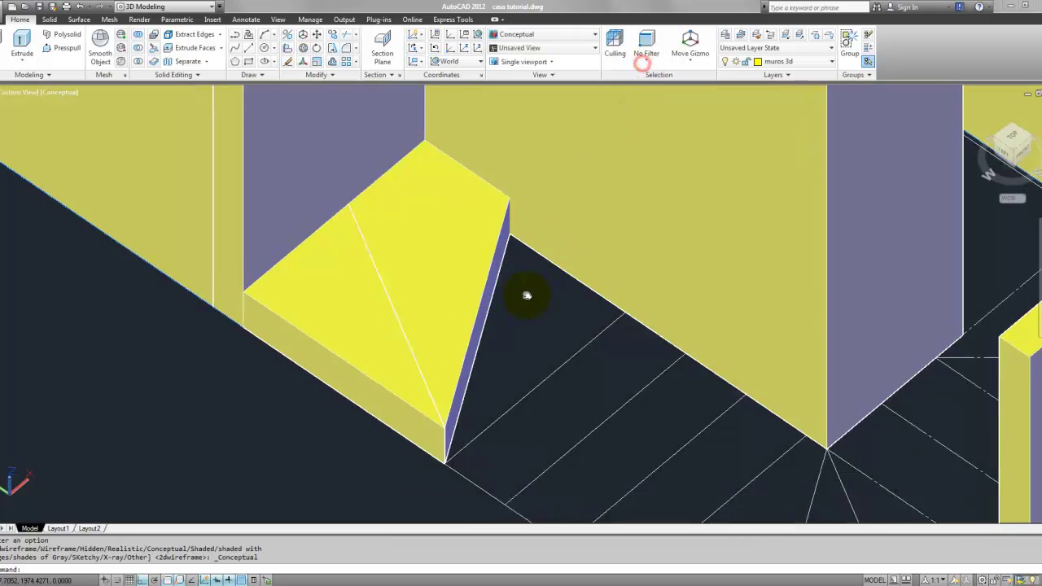
pyautogui.click(477, 302)
pyautogui.moveTo(477, 326); pyautogui.dragTo(491, 272, button='middle')
# - Start moving the step from its corner, cancel, then orbit and pan to centre the stairwell
pyautogui.write('m')
pyautogui.press('Return')
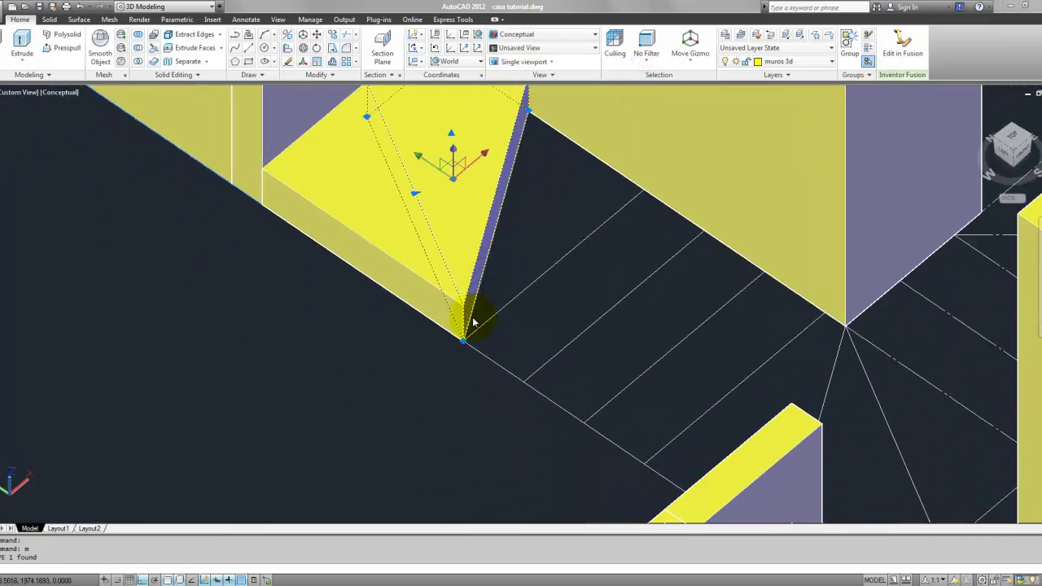
pyautogui.scroll(2, 464, 340)
pyautogui.click(453, 342)
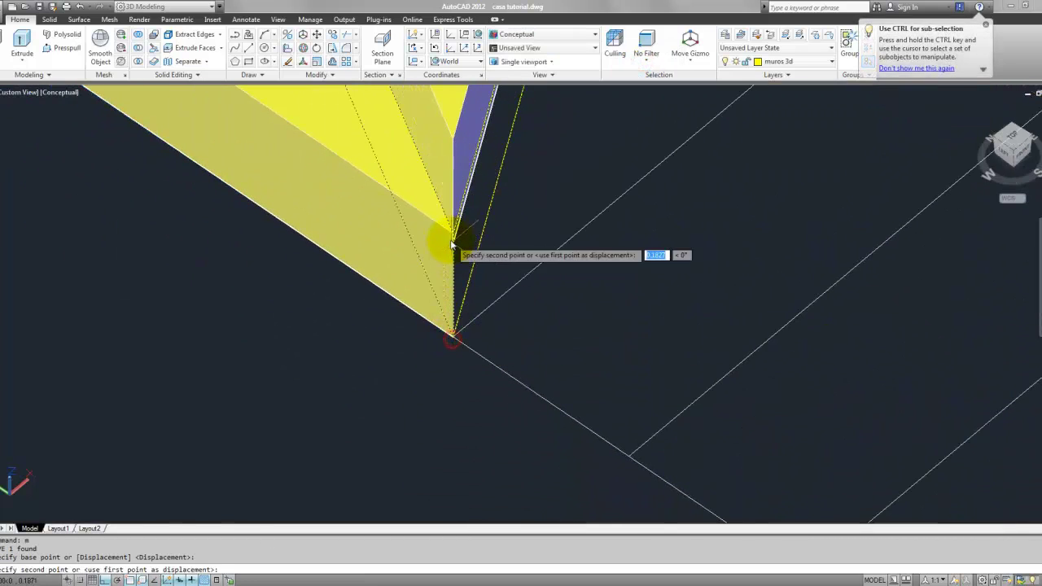
pyautogui.press('Escape')
pyautogui.moveTo(446, 256)
pyautogui.keyDown('shift'); pyautogui.mouseDown(button='middle')
pyautogui.moveTo(537, 295)
pyautogui.moveTo(609, 263)
pyautogui.moveTo(585, 312)
pyautogui.mouseUp(button='middle'); pyautogui.keyUp('shift')
pyautogui.scroll(-3, 610, 277)
pyautogui.moveTo(545, 340); pyautogui.dragTo(563, 277, button='middle')
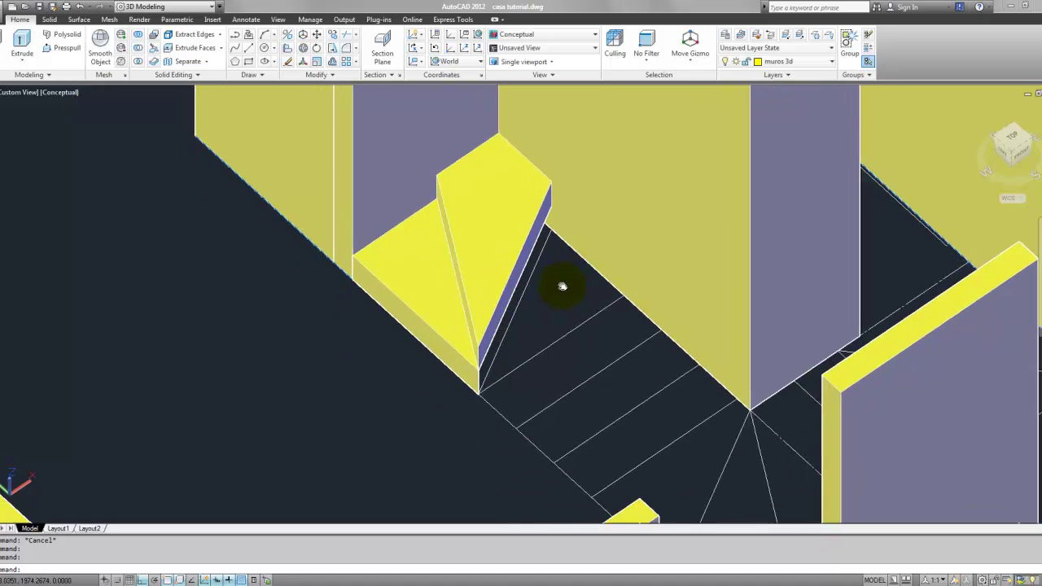
pyautogui.press('Escape')
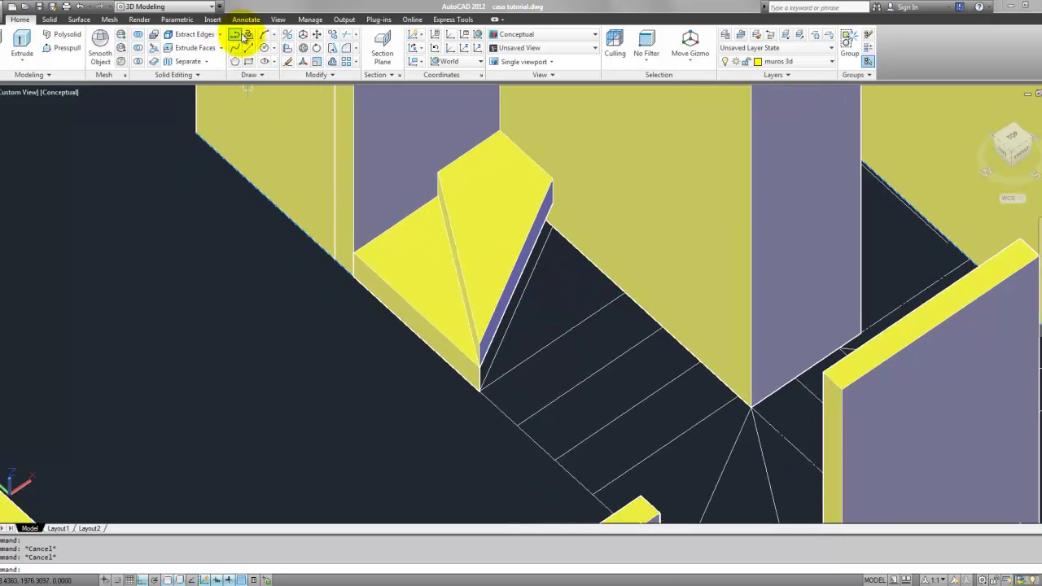
# - Trace a closed 3D polyline around the next triangular tread and turn it into a region
pyautogui.click(244, 36)
pyautogui.click(554, 225)
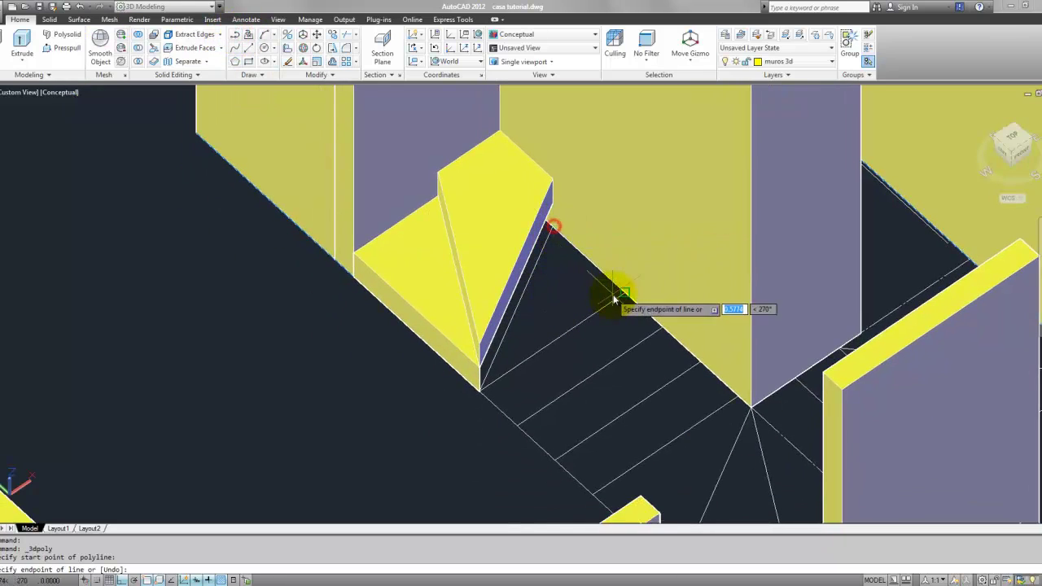
pyautogui.click(616, 297)
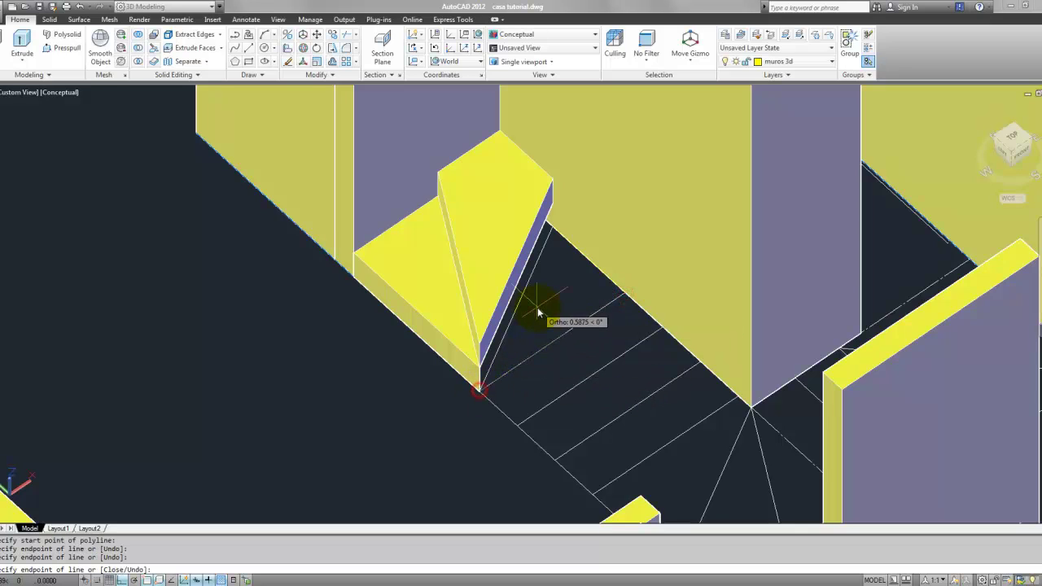
pyautogui.write('c')
pyautogui.press('Return')
pyautogui.scroll(2, 566, 328)
pyautogui.press('Escape')
pyautogui.click(568, 331)
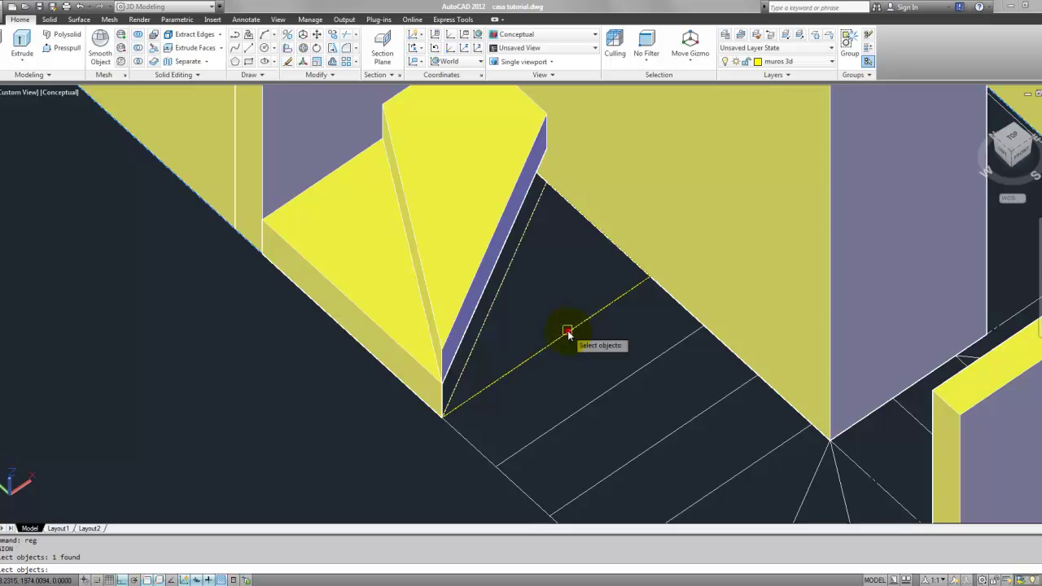
pyautogui.rightClick(568, 332)
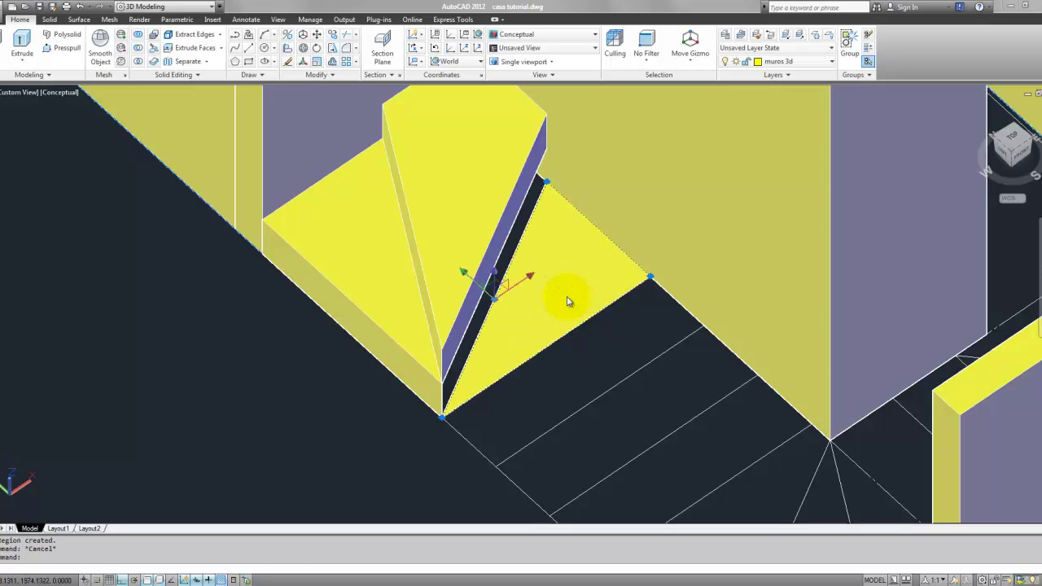
# - Extrude the tread region, undoing the first too-tall extrusion
pyautogui.write('ext')
pyautogui.press('Return')
pyautogui.press('Return')
pyautogui.press('Escape')
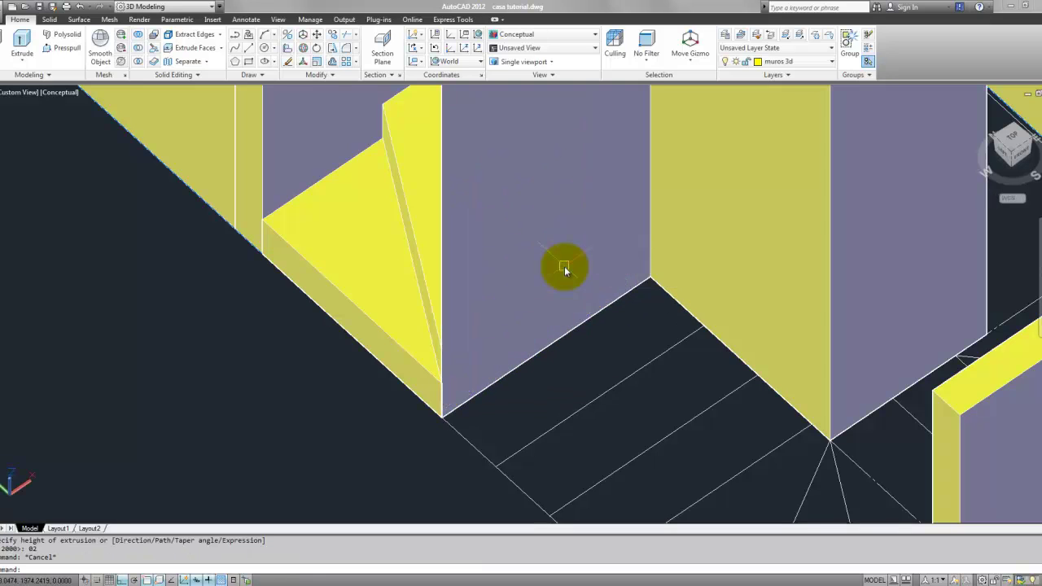
pyautogui.hotkey('ctrl', 'z')
pyautogui.write('ext')
pyautogui.press('Return')
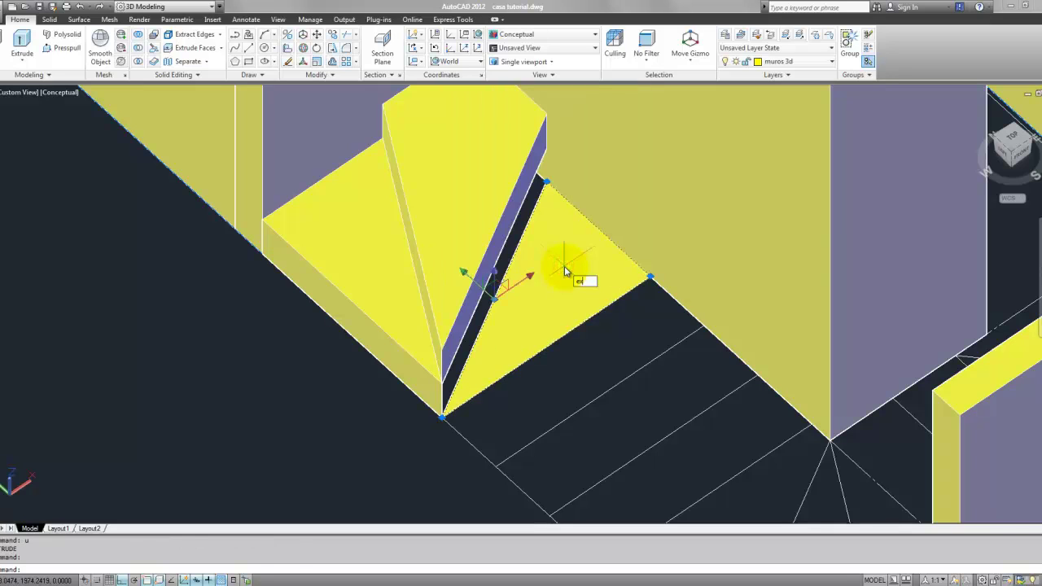
pyautogui.write('2')
# - Extrude the tread 0.2 high and move the new step solid up above the first winder
pyautogui.press('Return')
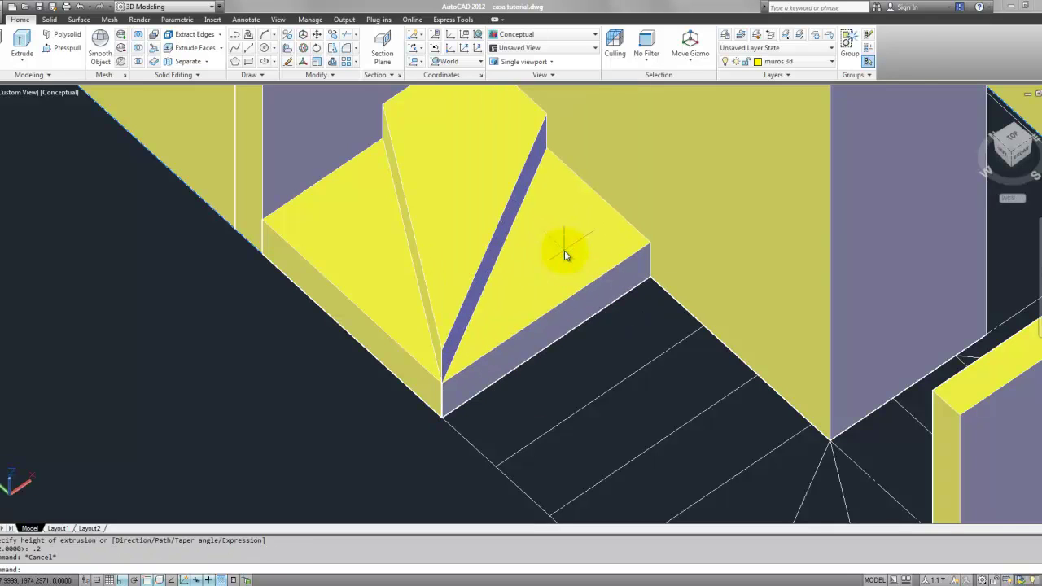
pyautogui.click(565, 250)
pyautogui.write('m')
pyautogui.press('Return')
pyautogui.scroll(3, 438, 425)
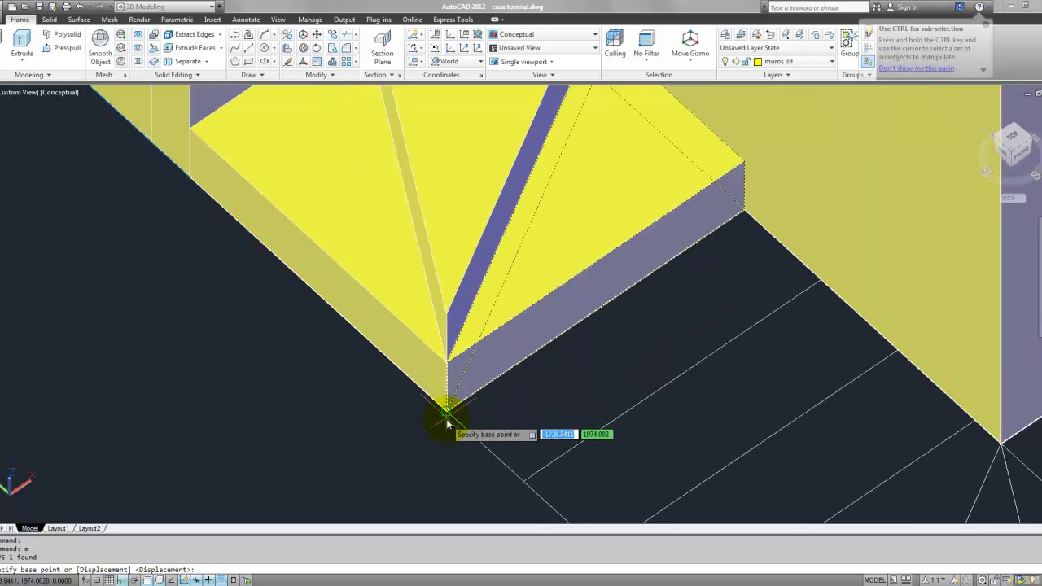
pyautogui.click(447, 412)
pyautogui.click(446, 313)
pyautogui.scroll(-3, 446, 314)
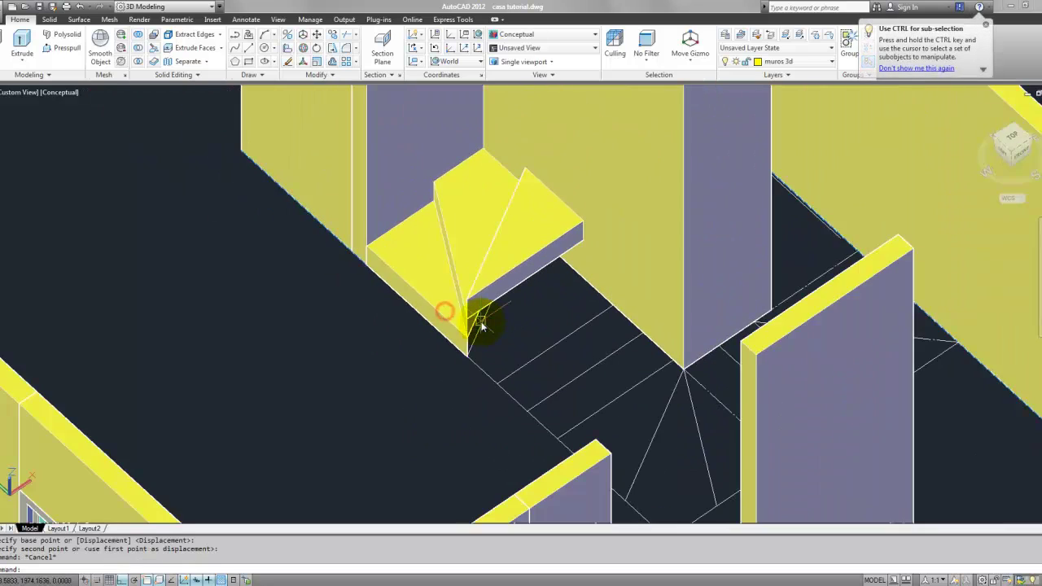
pyautogui.keyDown('shift'); pyautogui.moveTo(447, 309); pyautogui.dragTo(535, 325, button='middle'); pyautogui.keyUp('shift')
pyautogui.scroll(2, 570, 326)
pyautogui.moveTo(620, 324)
pyautogui.keyDown('shift'); pyautogui.mouseDown(button='middle')
pyautogui.moveTo(579, 395)
pyautogui.moveTo(497, 332)
pyautogui.moveTo(495, 293)
pyautogui.moveTo(521, 291)
pyautogui.moveTo(540, 342)
pyautogui.mouseUp(button='middle'); pyautogui.keyUp('shift')
# - Draw a 0.2-high box step from the wall corner across the tread
pyautogui.click(8, 42)
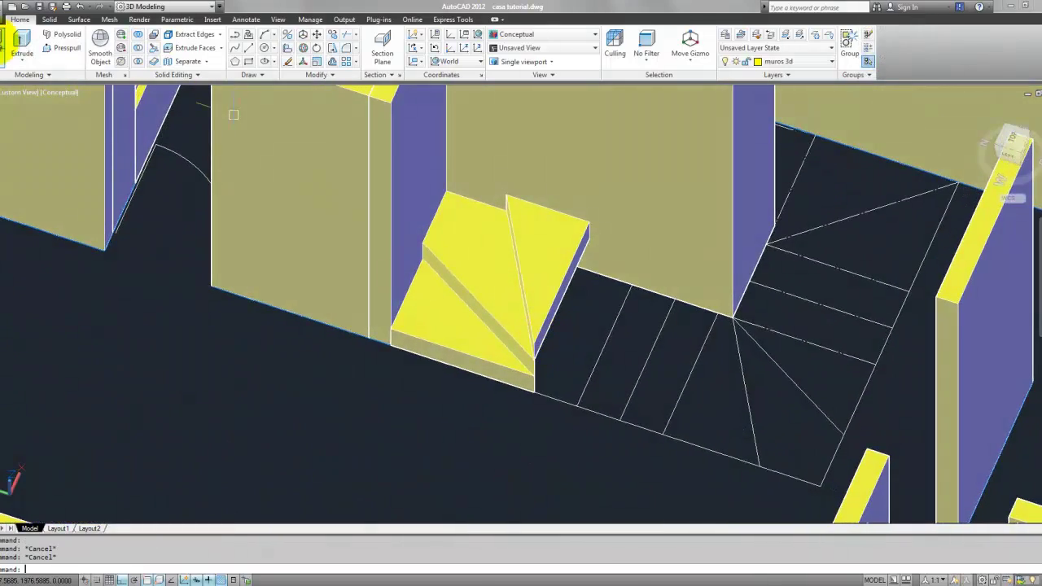
pyautogui.scroll(4, 580, 375)
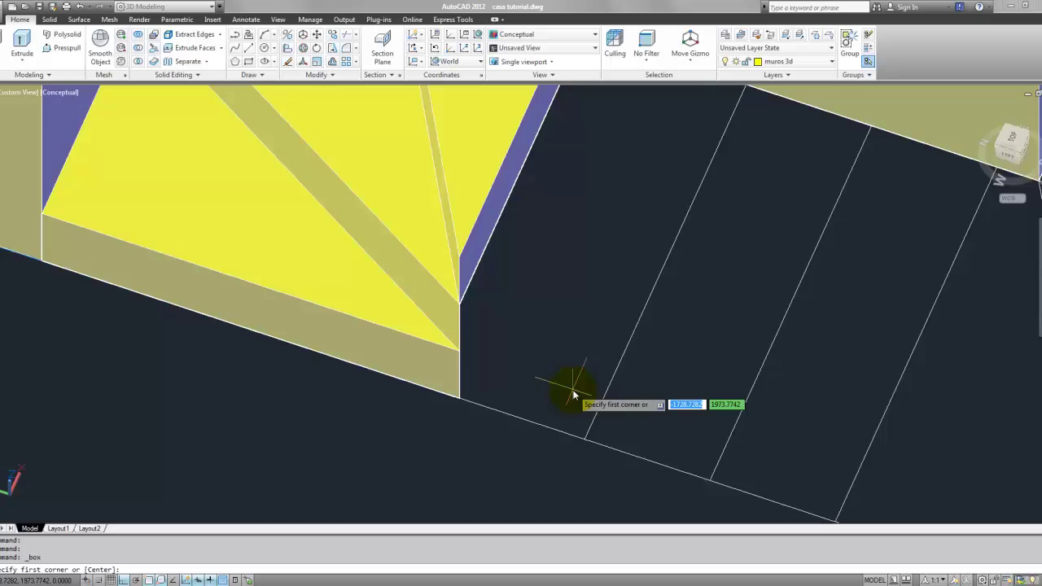
pyautogui.click(462, 402)
pyautogui.scroll(-3, 461, 402)
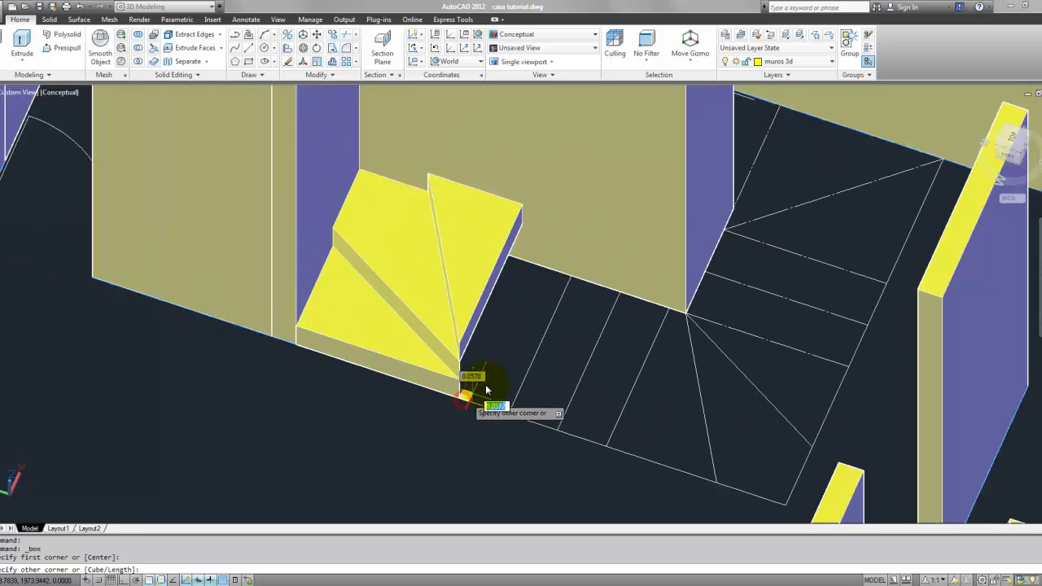
pyautogui.click(575, 275)
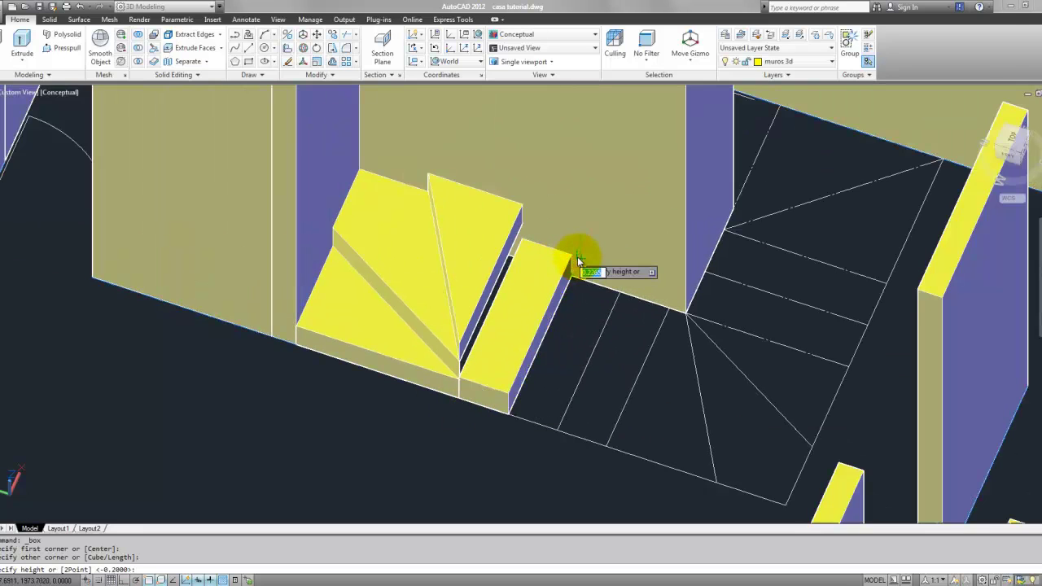
pyautogui.write('.2')
pyautogui.press('Return')
pyautogui.press('Escape')
pyautogui.click(538, 297)
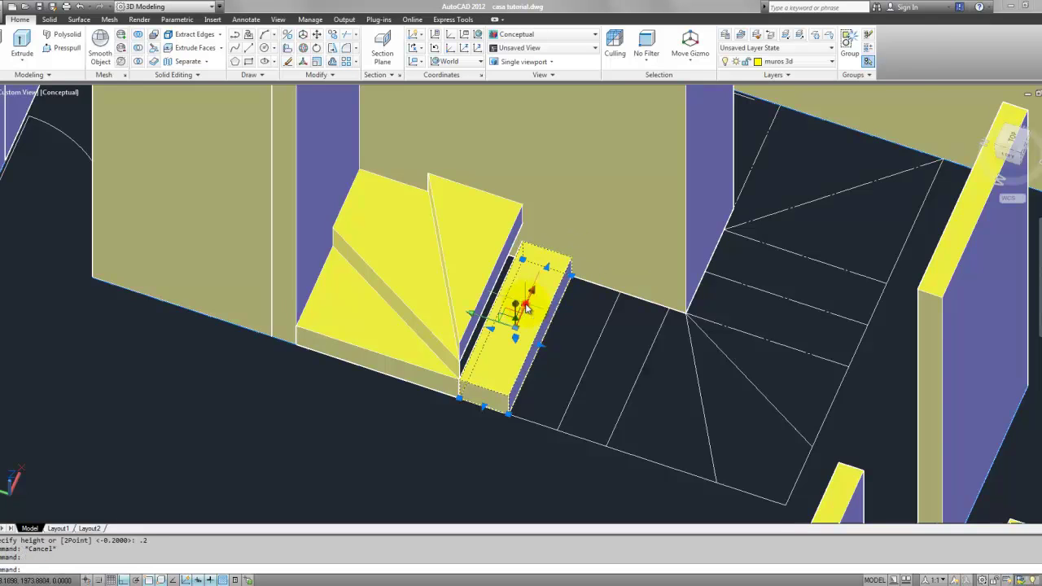
# - Begin copying and then moving the rectangular step, cancelling both and leaving it in place
pyautogui.click(348, 38)
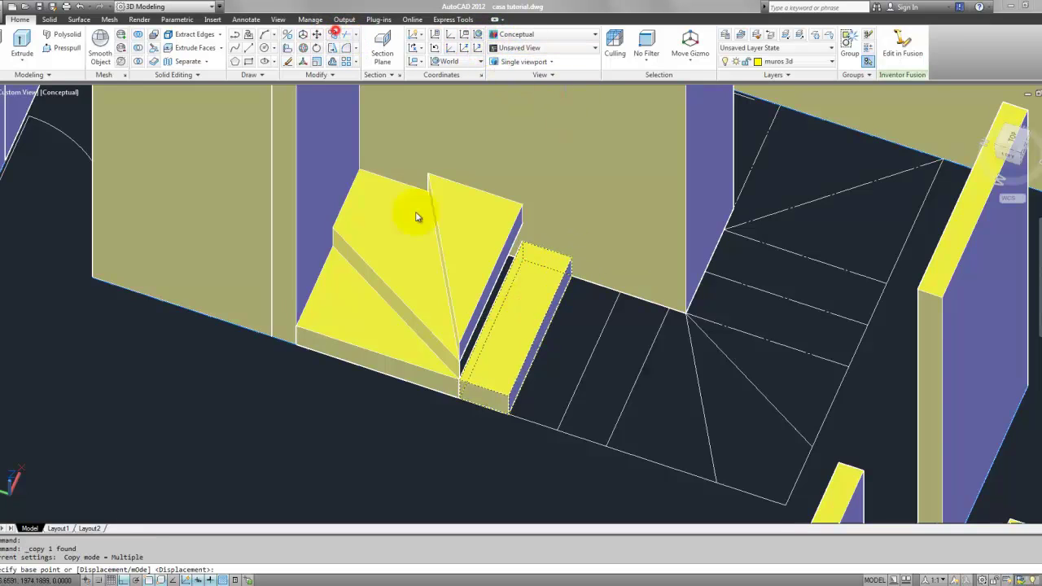
pyautogui.press('Escape')
pyautogui.scroll(3, 493, 361)
pyautogui.write('m')
pyautogui.press('Return')
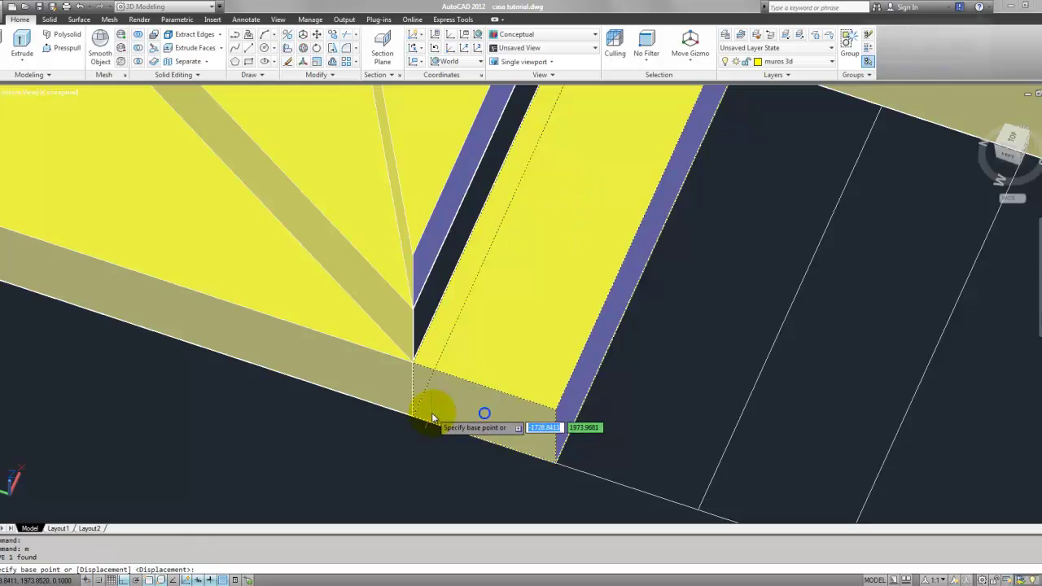
pyautogui.click(413, 415)
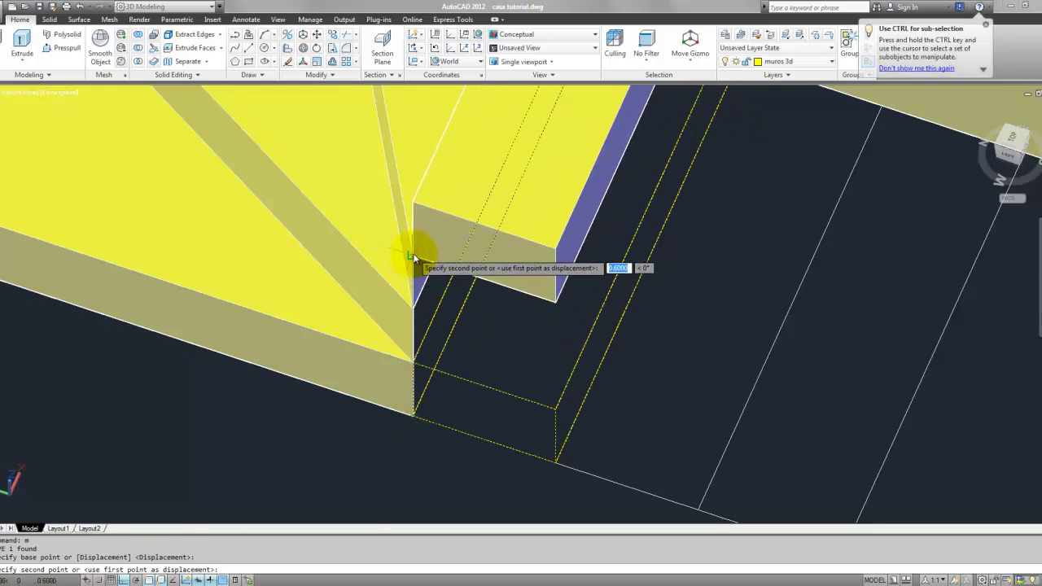
pyautogui.press('Escape')
pyautogui.scroll(-3, 543, 298)
pyautogui.scroll(-2, 595, 306)
pyautogui.scroll(2, 595, 307)
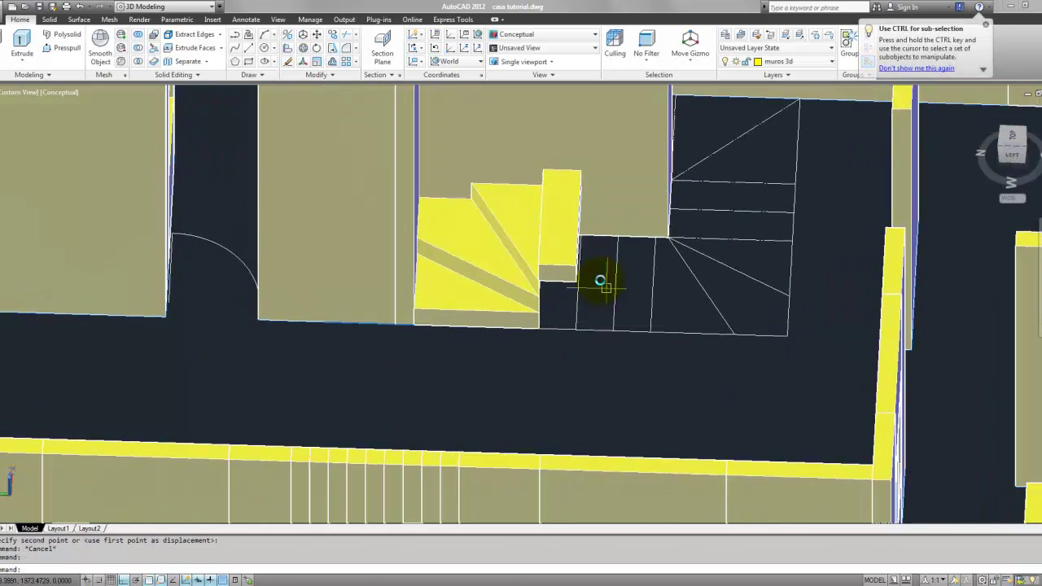
pyautogui.scroll(3, 559, 233)
# - Copy the rectangular step twice to continue the straight flight beyond the winders
pyautogui.click(552, 232)
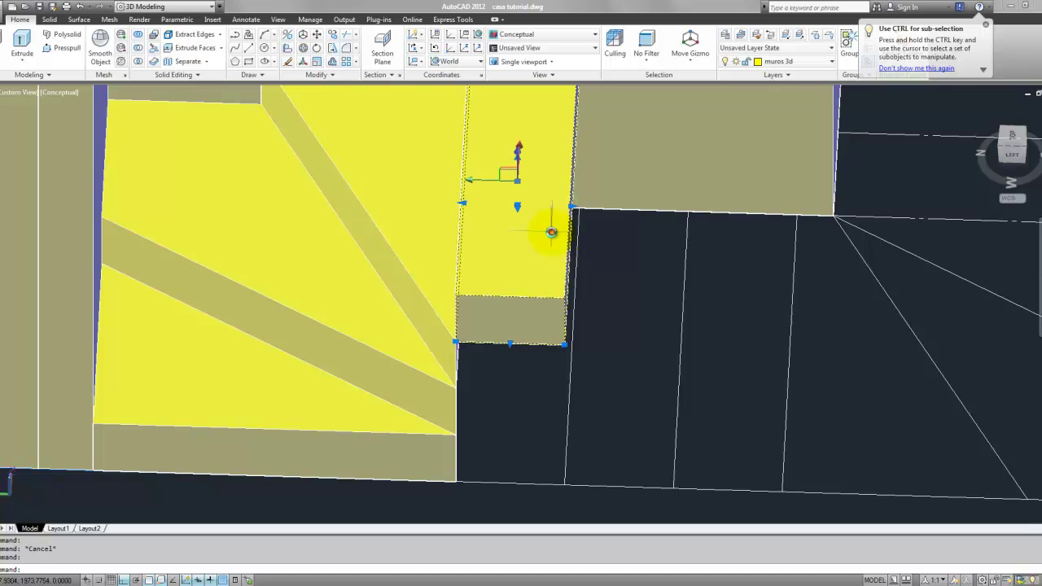
pyautogui.click(317, 47)
pyautogui.scroll(2, 446, 346)
pyautogui.click(446, 346)
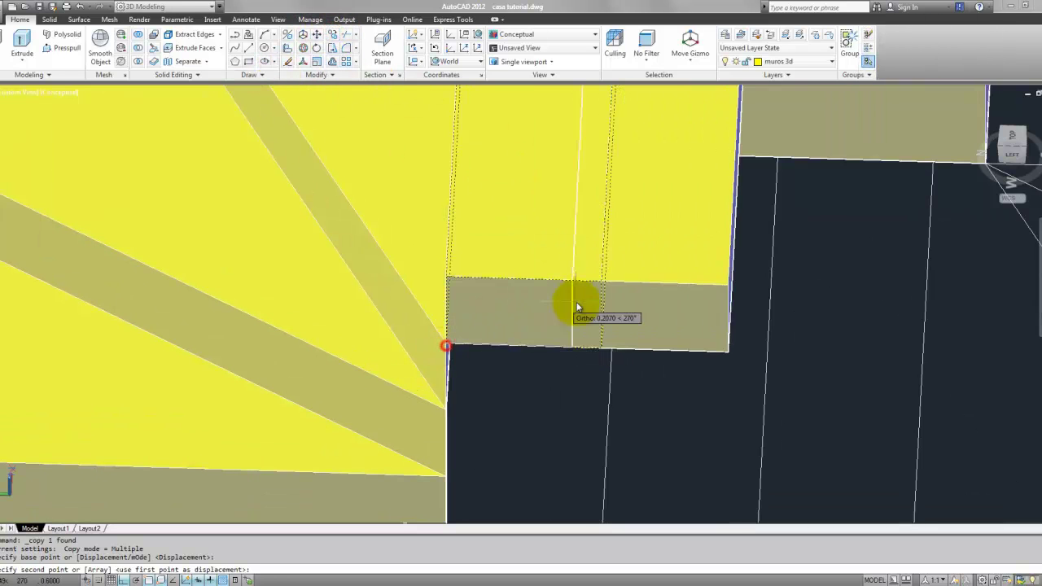
pyautogui.click(600, 282)
pyautogui.scroll(-2, 603, 283)
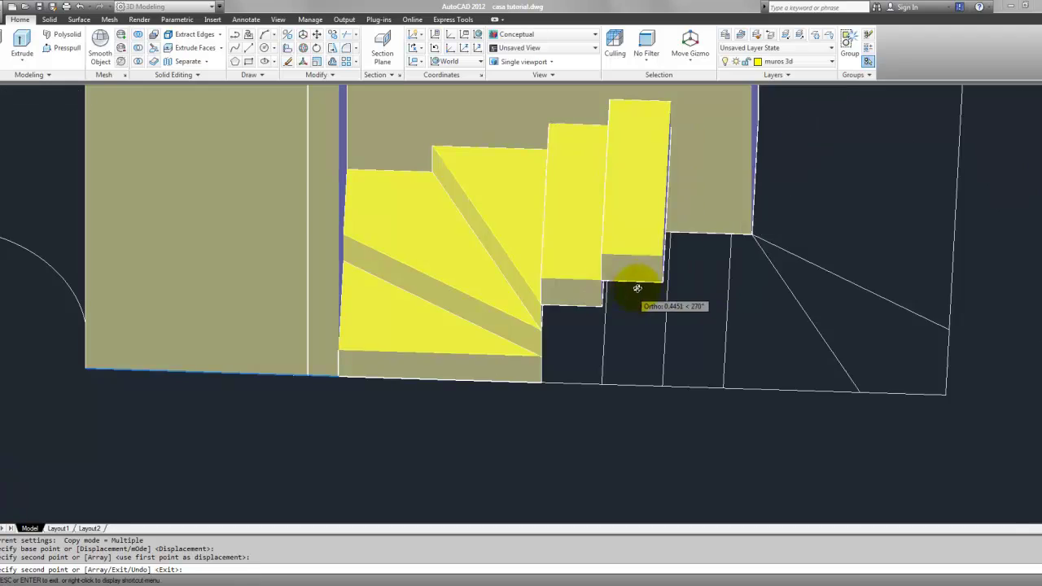
pyautogui.moveTo(627, 284)
pyautogui.keyDown('shift'); pyautogui.mouseDown(button='middle')
pyautogui.moveTo(673, 240)
pyautogui.moveTo(658, 325)
pyautogui.moveTo(667, 290)
pyautogui.moveTo(658, 302)
pyautogui.mouseUp(button='middle'); pyautogui.keyUp('shift')
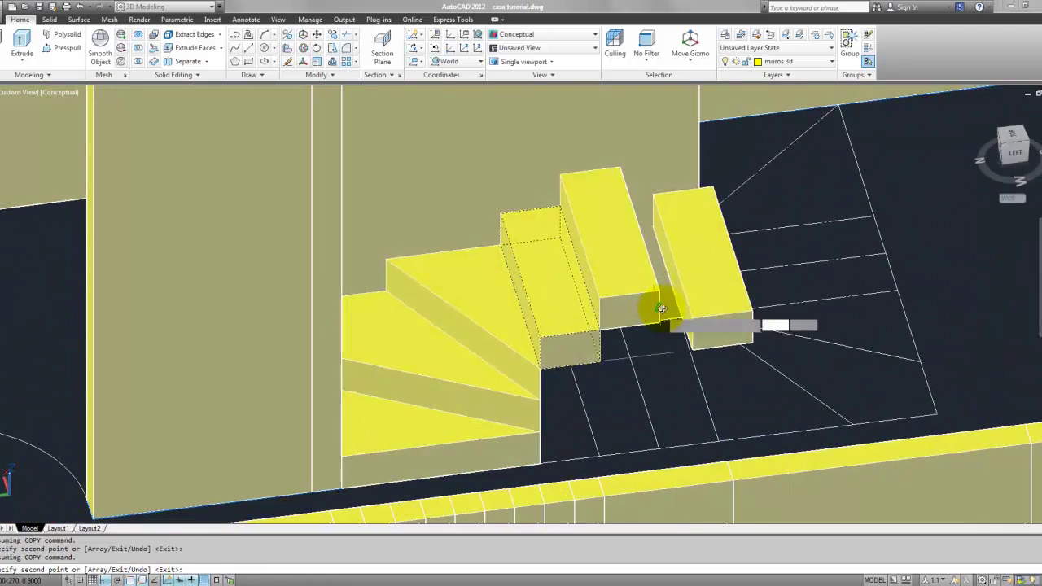
pyautogui.click(659, 285)
pyautogui.press('Escape')
pyautogui.scroll(-2, 661, 289)
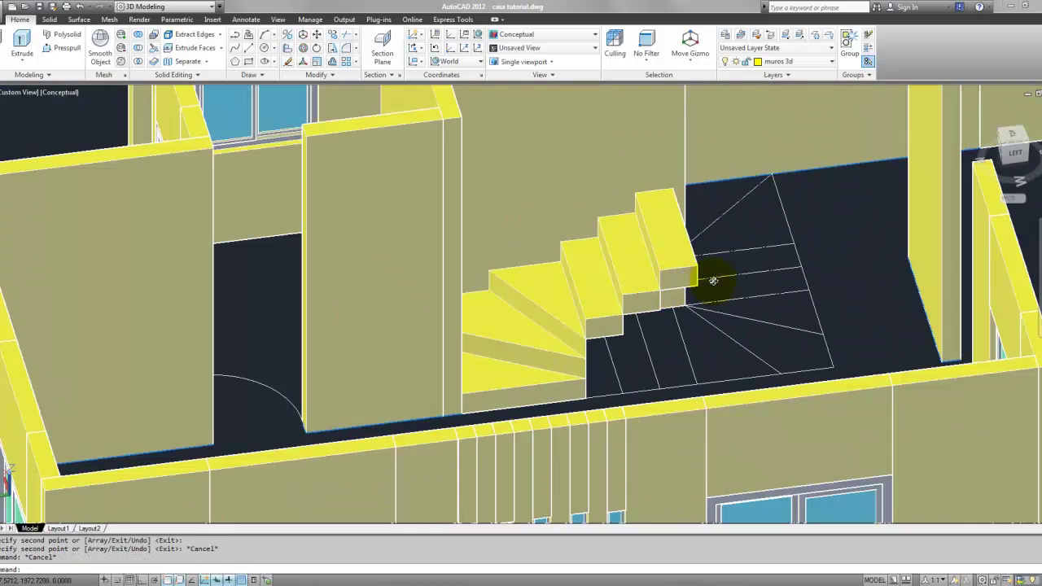
pyautogui.moveTo(714, 281)
pyautogui.keyDown('shift'); pyautogui.mouseDown(button='middle')
pyautogui.moveTo(698, 298)
pyautogui.moveTo(587, 288)
pyautogui.moveTo(659, 321)
pyautogui.moveTo(735, 302)
pyautogui.moveTo(640, 302)
pyautogui.mouseUp(button='middle'); pyautogui.keyUp('shift')
pyautogui.scroll(-3, 735, 302)
pyautogui.scroll(5, 698, 298)
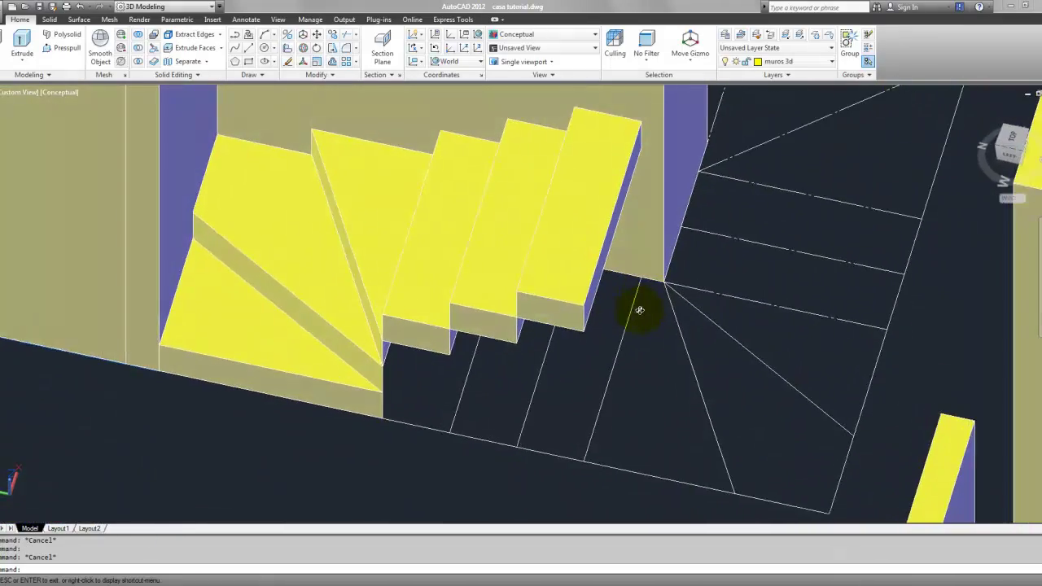
# - Trace the triangular tread outline with 3DPOLY from the stair corner in the stairwell
pyautogui.click(248, 37)
pyautogui.scroll(3, 644, 295)
pyautogui.click(629, 257)
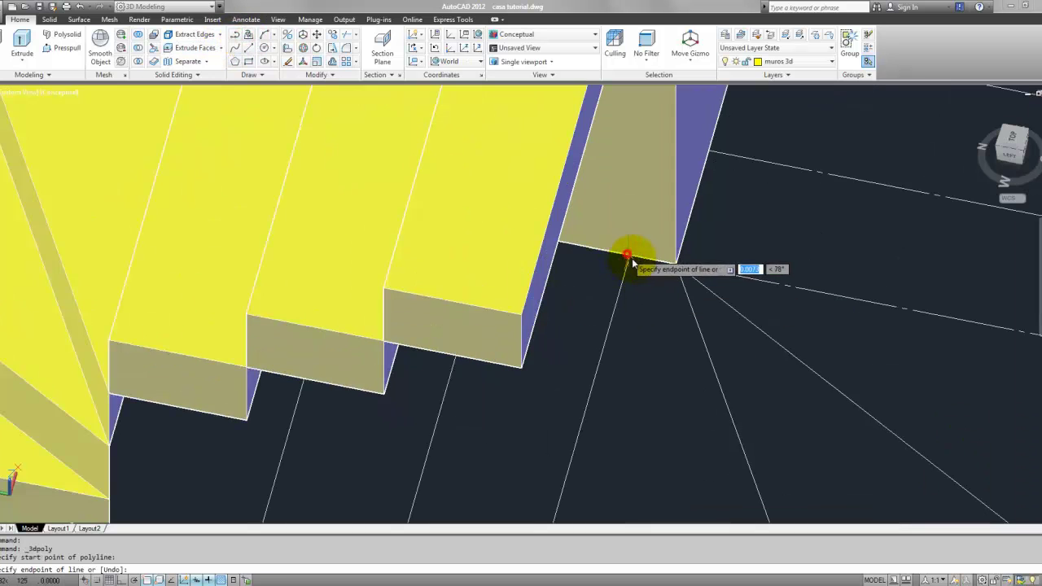
pyautogui.scroll(3, 629, 258)
pyautogui.click(692, 259)
pyautogui.scroll(-3, 692, 259)
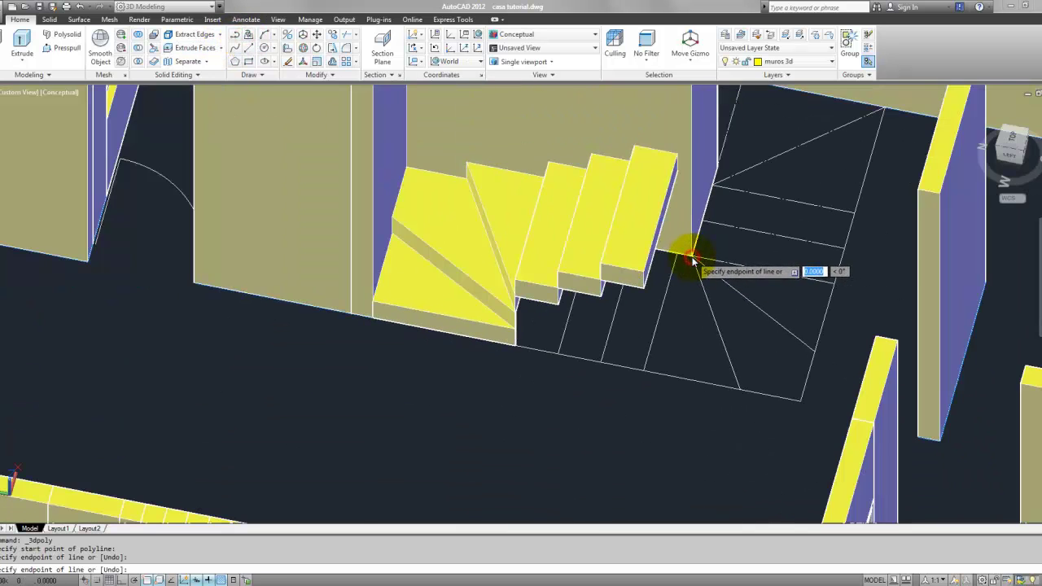
pyautogui.click(739, 394)
pyautogui.click(648, 371)
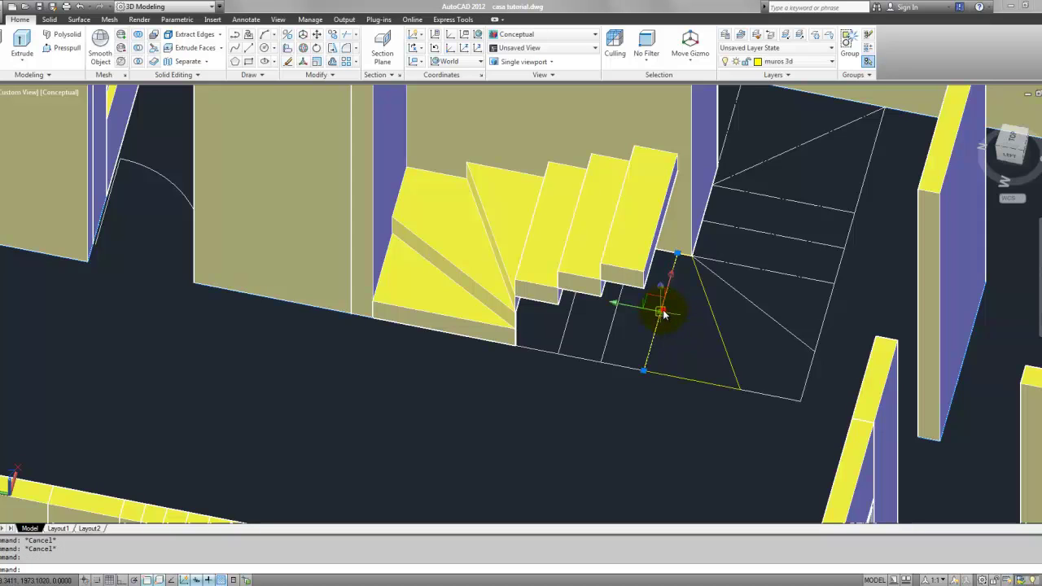
pyautogui.press('Escape')
pyautogui.scroll(3, 667, 325)
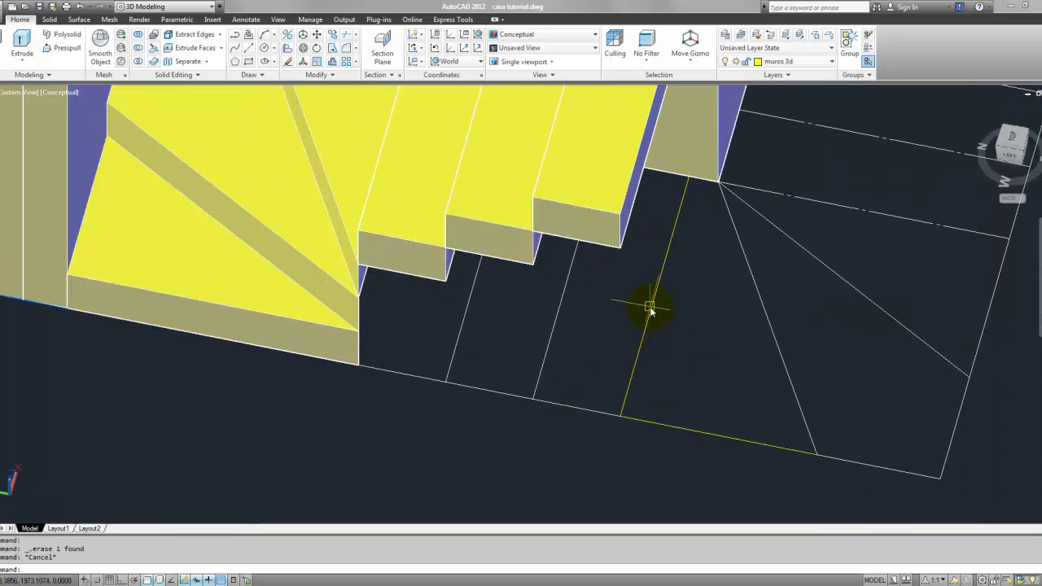
pyautogui.write('reg')
# - Convert the triangle into a region and extrude it 0.2 high
pyautogui.press('Return')
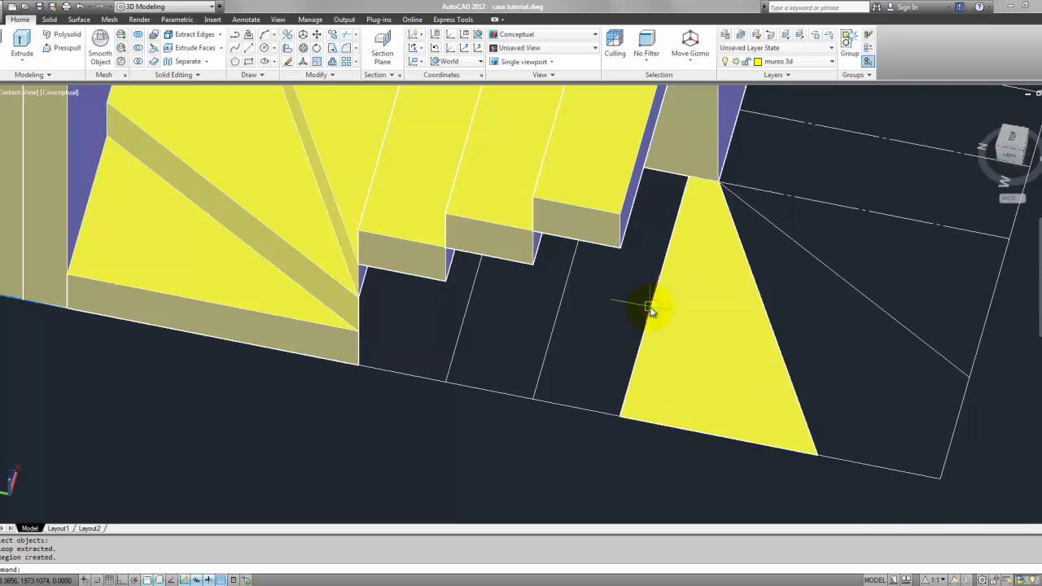
pyautogui.press('Escape')
pyautogui.scroll(-2, 674, 305)
pyautogui.scroll(2, 673, 304)
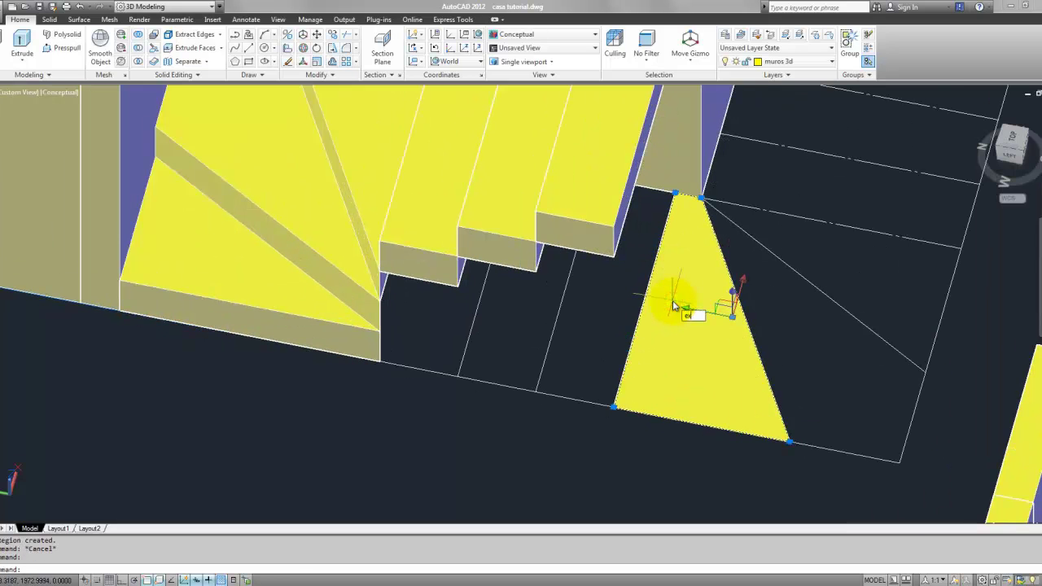
pyautogui.write('t')
pyautogui.press('Return')
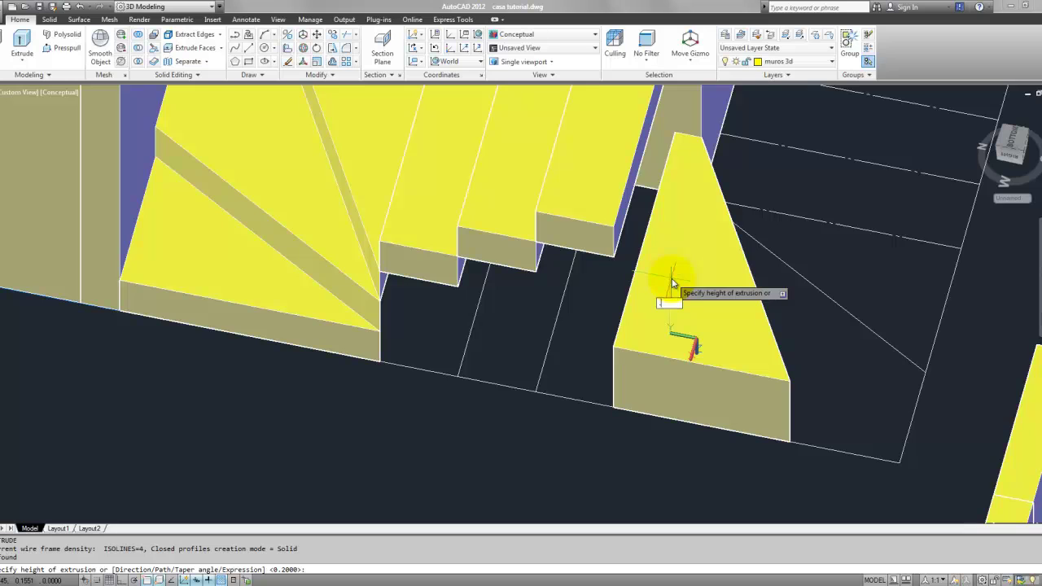
pyautogui.write('.2')
pyautogui.press('Return')
pyautogui.press('Escape')
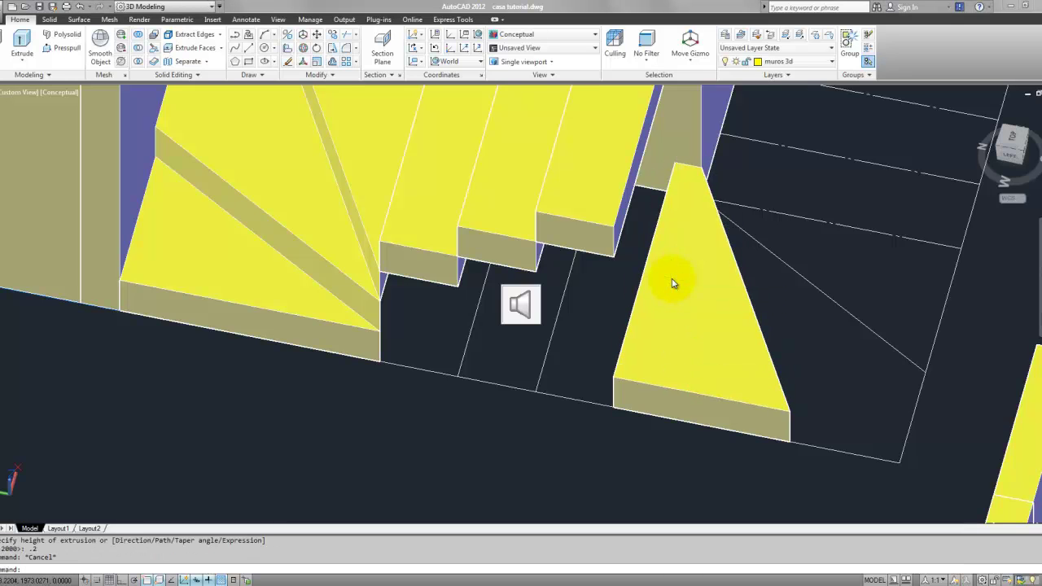
# - Move the triangular solid up onto the top step of the straight flight
pyautogui.scroll(-2, 652, 333)
pyautogui.scroll(3, 658, 334)
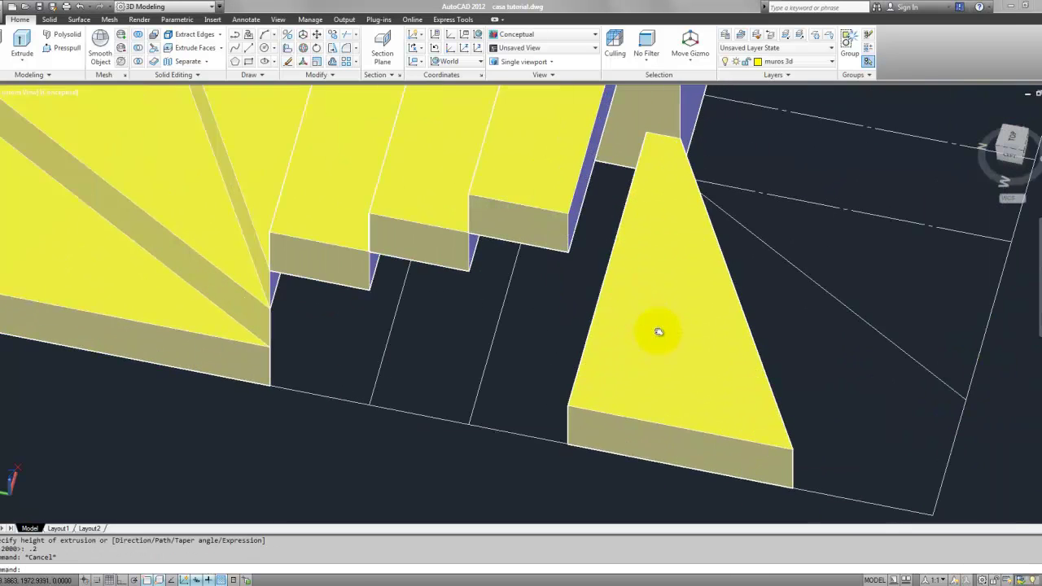
pyautogui.click(657, 330)
pyautogui.write('m')
pyautogui.press('Return')
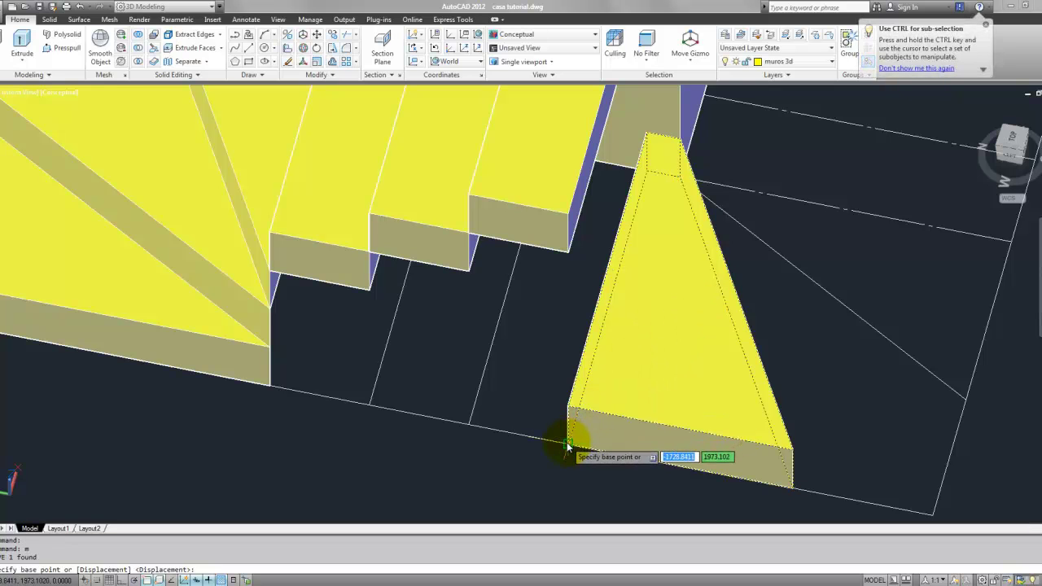
pyautogui.click(567, 444)
pyautogui.press('Escape')
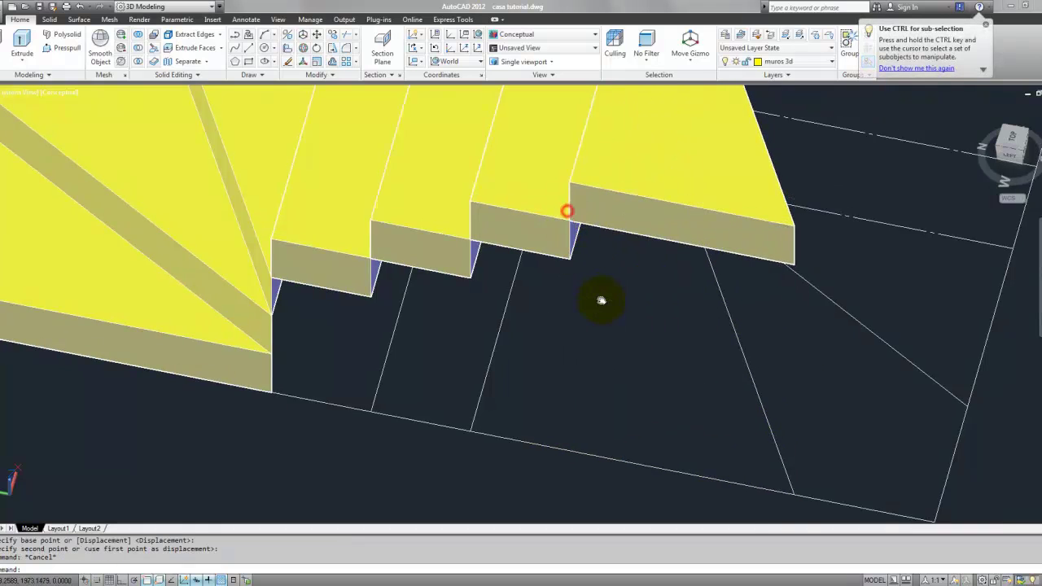
pyautogui.moveTo(600, 298)
pyautogui.keyDown('shift'); pyautogui.mouseDown(button='middle')
pyautogui.moveTo(600, 317)
pyautogui.moveTo(668, 280)
pyautogui.moveTo(619, 353)
pyautogui.moveTo(640, 353)
pyautogui.mouseUp(button='middle'); pyautogui.keyUp('shift')
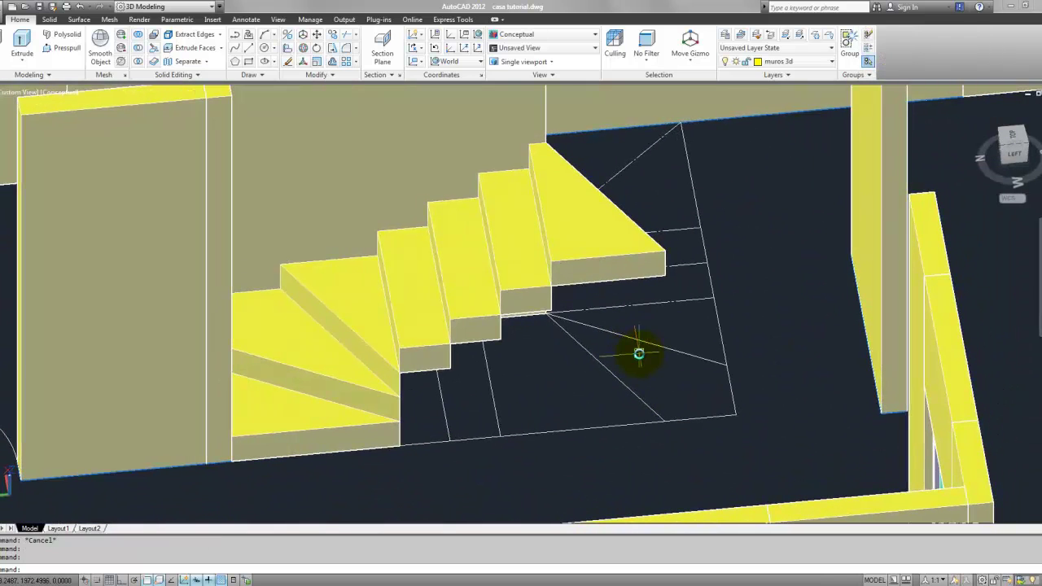
pyautogui.scroll(-3, 640, 352)
pyautogui.keyDown('shift'); pyautogui.moveTo(644, 348); pyautogui.dragTo(621, 359, button='middle'); pyautogui.keyUp('shift')
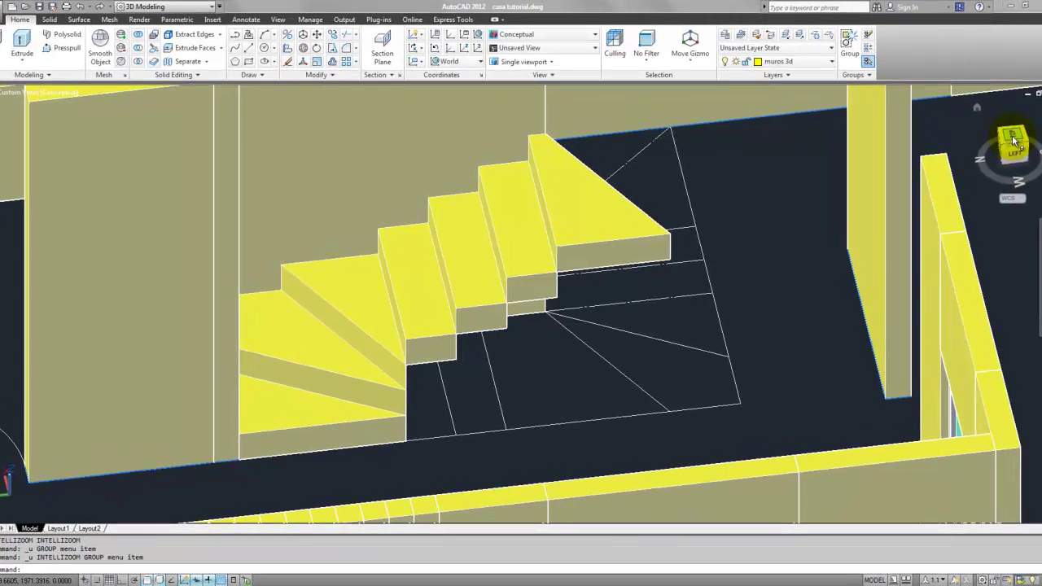
pyautogui.click(1015, 139)
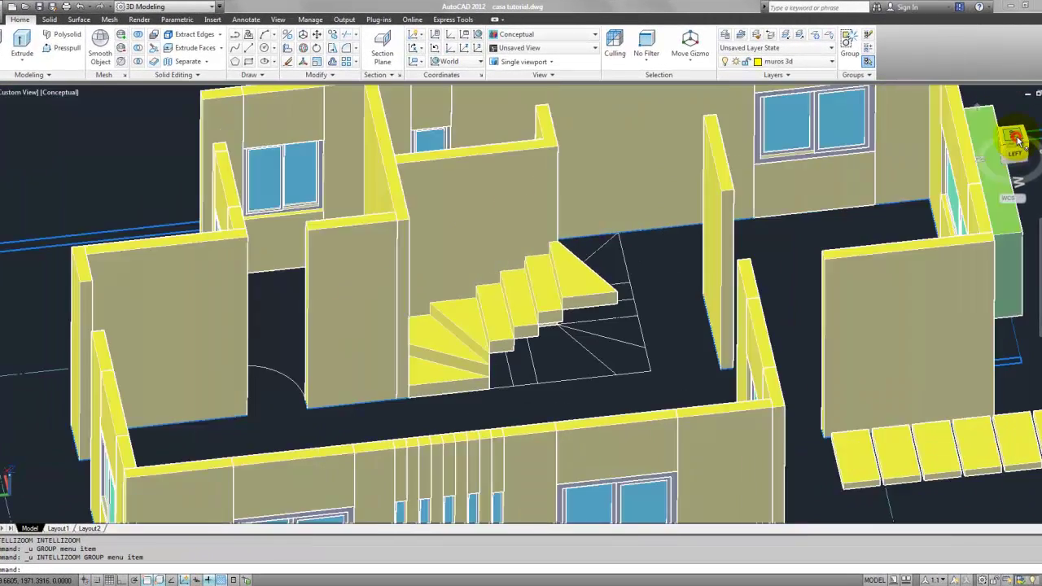
pyautogui.scroll(8, 581, 311)
pyautogui.scroll(3, 554, 314)
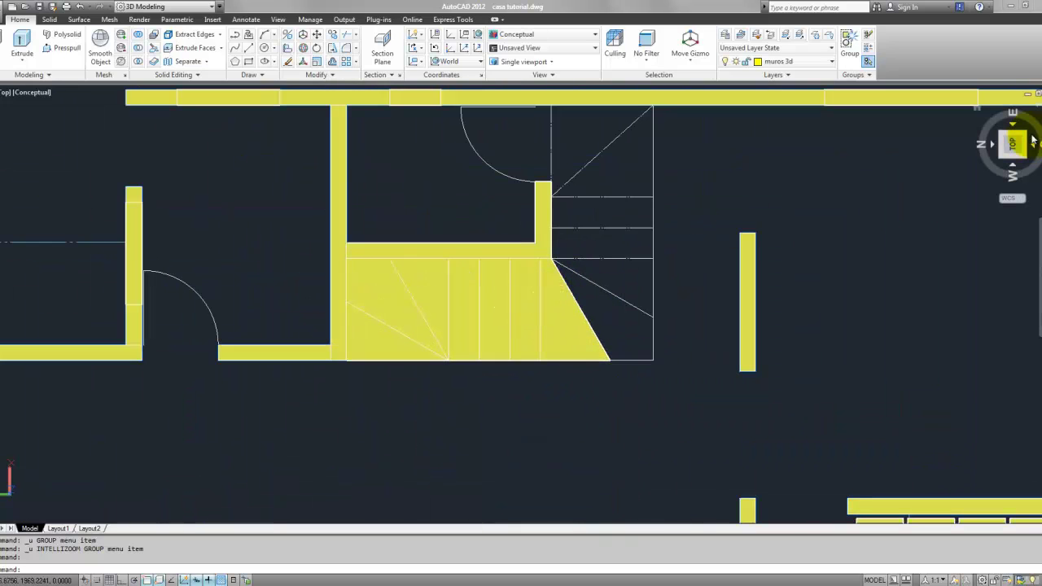
pyautogui.click(981, 114)
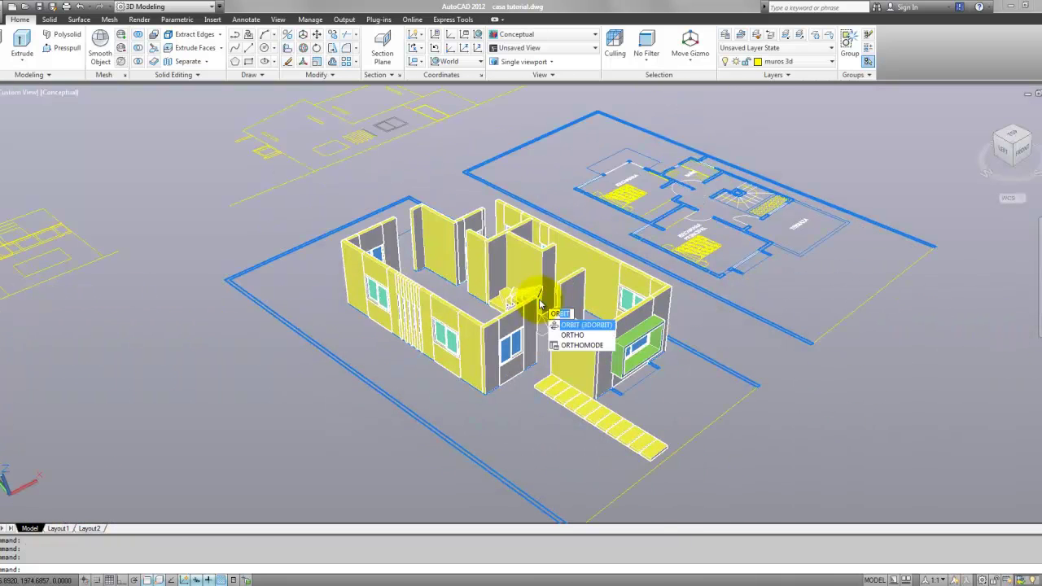
pyautogui.press('Return')
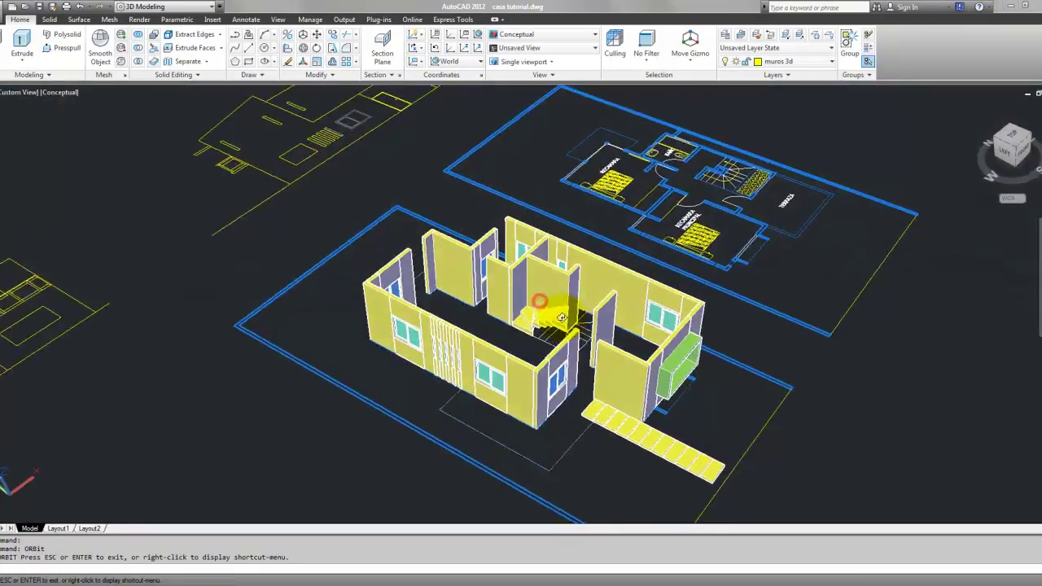
pyautogui.moveTo(539, 301); pyautogui.dragTo(619, 350)
pyautogui.scroll(4, 697, 381)
pyautogui.scroll(2, 667, 375)
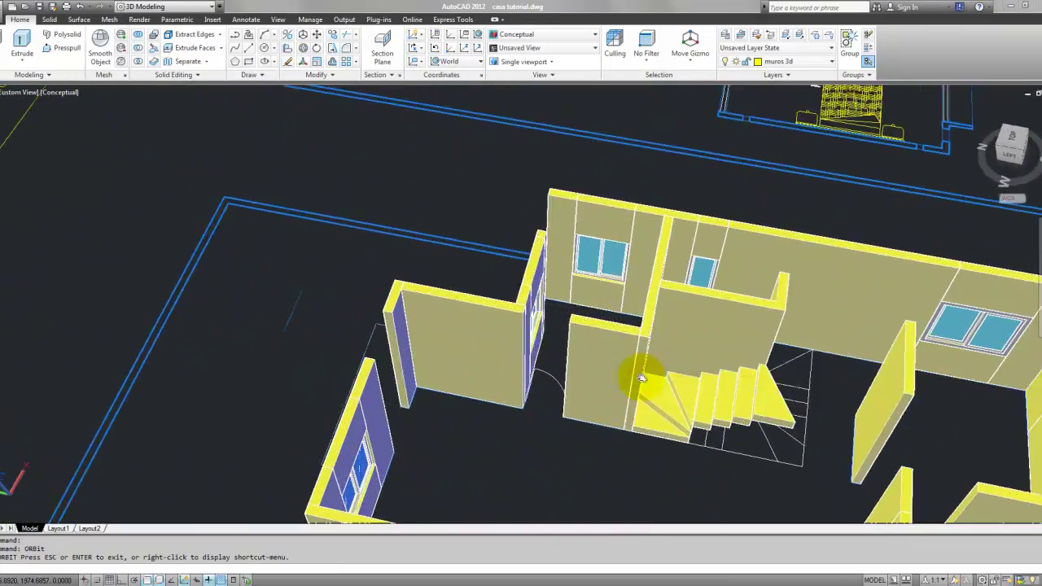
pyautogui.scroll(2, 570, 355)
pyautogui.scroll(2, 559, 345)
pyautogui.scroll(2, 552, 340)
pyautogui.moveTo(551, 341)
pyautogui.mouseDown()
pyautogui.moveTo(485, 307)
pyautogui.moveTo(442, 347)
pyautogui.moveTo(454, 361)
pyautogui.moveTo(447, 349)
pyautogui.moveTo(473, 349)
pyautogui.mouseUp()
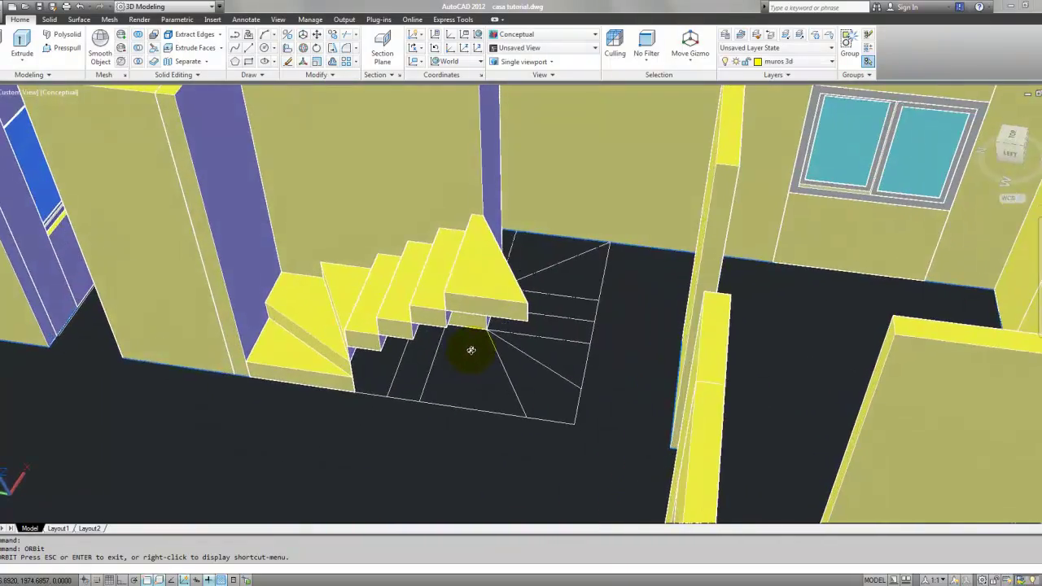
pyautogui.scroll(2, 473, 352)
# - Trace a four-sided tread outline from the stair corner to the wall edge and floor corners
pyautogui.click(249, 35)
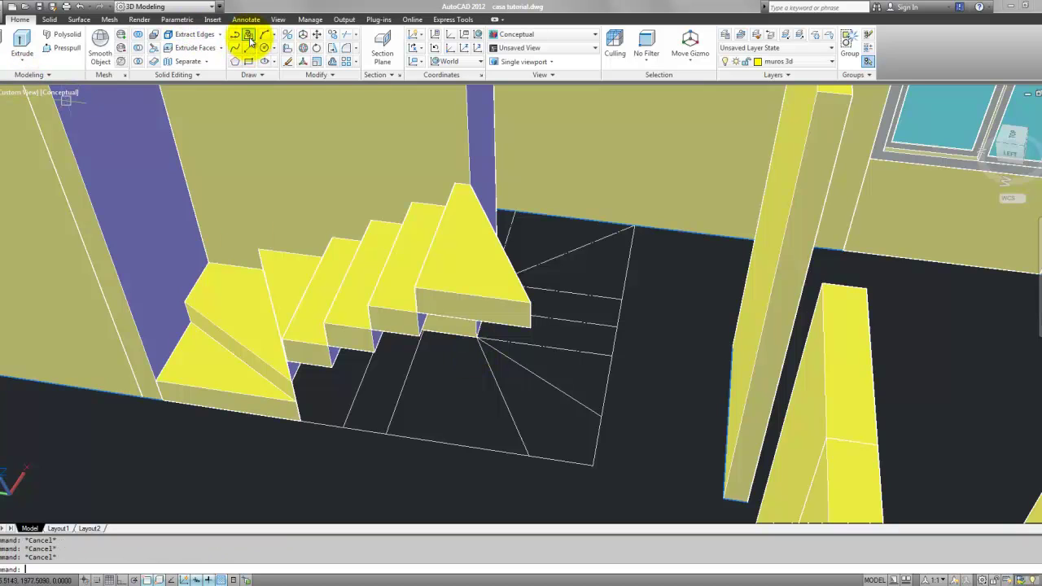
pyautogui.scroll(3, 505, 367)
pyautogui.scroll(2, 478, 350)
pyautogui.scroll(3, 482, 361)
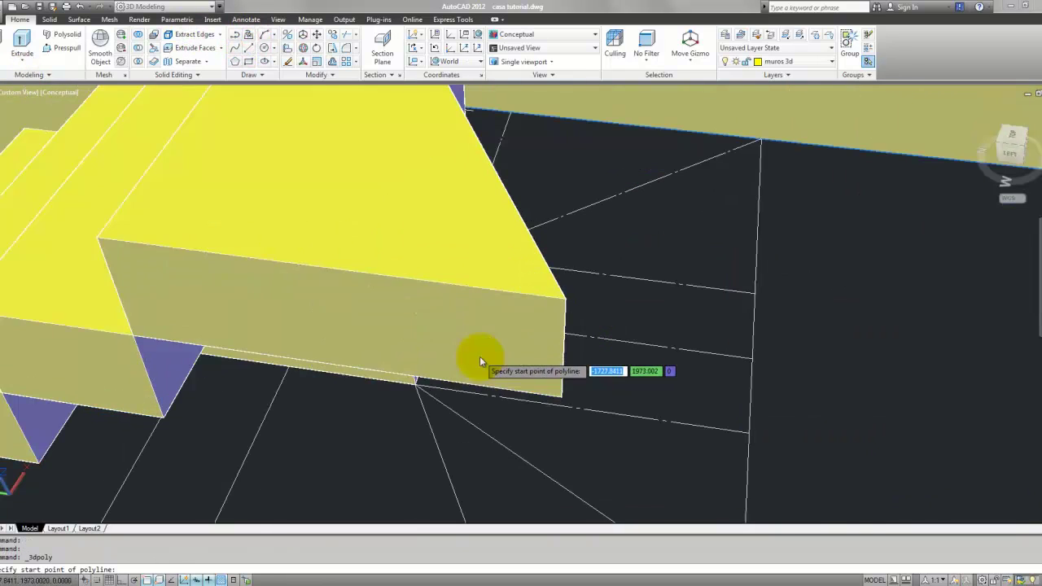
pyautogui.scroll(1, 434, 375)
pyautogui.click(415, 389)
pyautogui.scroll(3, 494, 419)
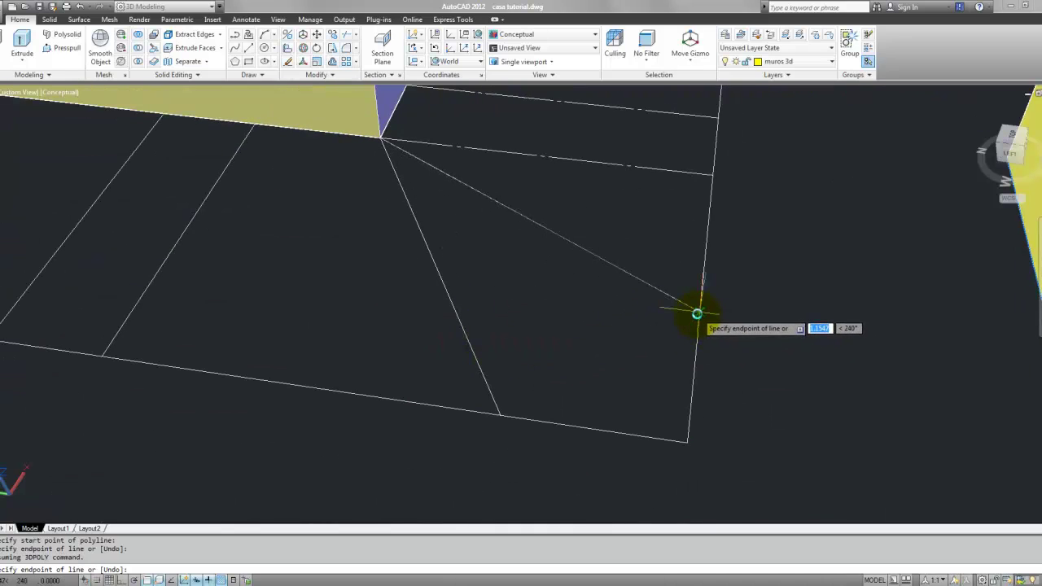
pyautogui.click(697, 311)
pyautogui.click(688, 441)
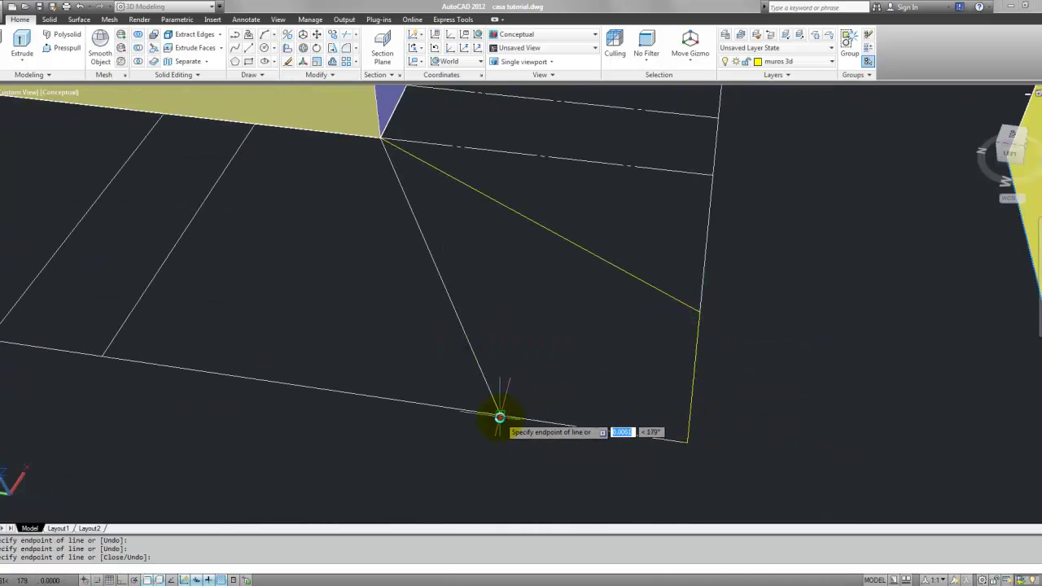
pyautogui.click(500, 418)
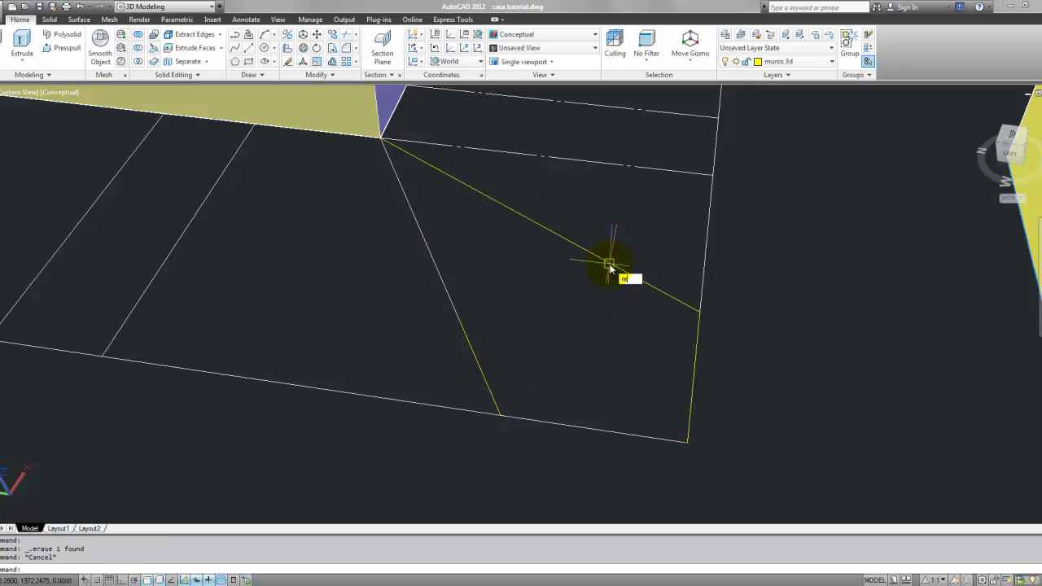
# - Turn the outline into a region and extrude it 0.2 high
pyautogui.press('Return')
pyautogui.keyDown('shift'); pyautogui.moveTo(581, 284); pyautogui.dragTo(572, 306, button='middle'); pyautogui.keyUp('shift')
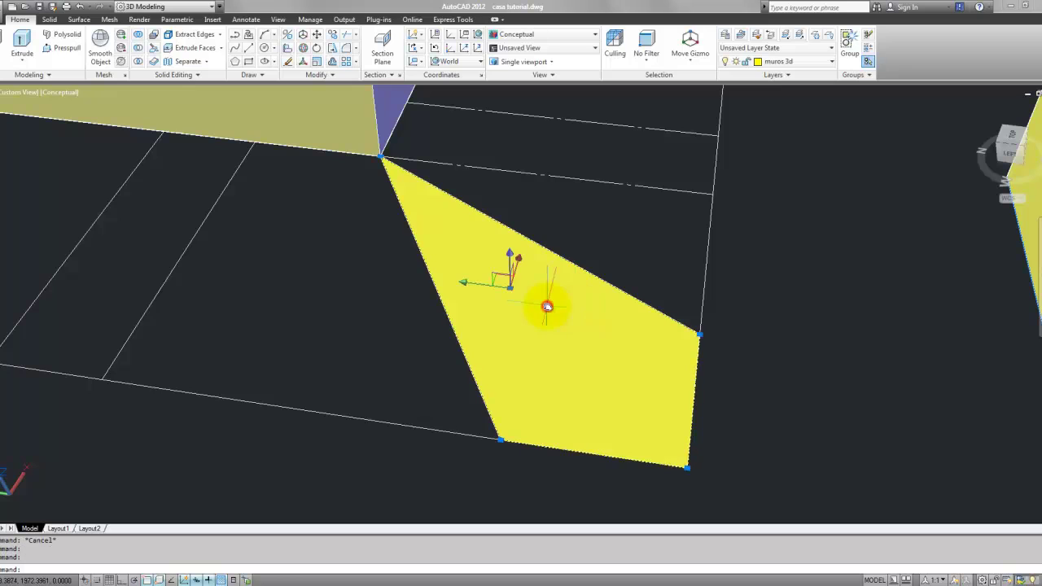
pyautogui.write('er')
pyautogui.press('Return')
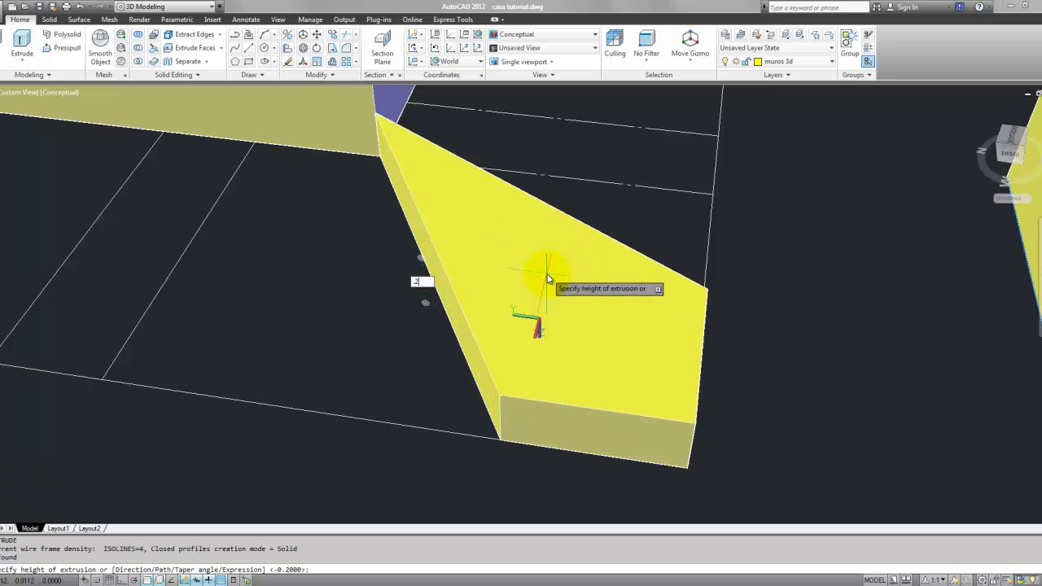
pyautogui.press('Return')
# - Move the new four-sided tread up beside the top triangular tread
pyautogui.click(548, 278)
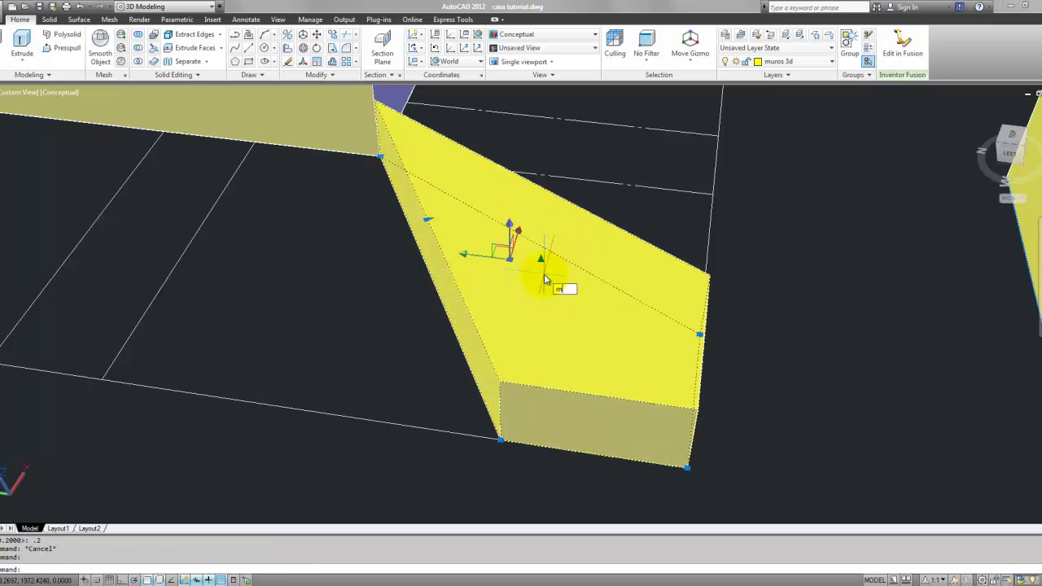
pyautogui.press('Return')
pyautogui.click(500, 439)
pyautogui.scroll(-3, 500, 441)
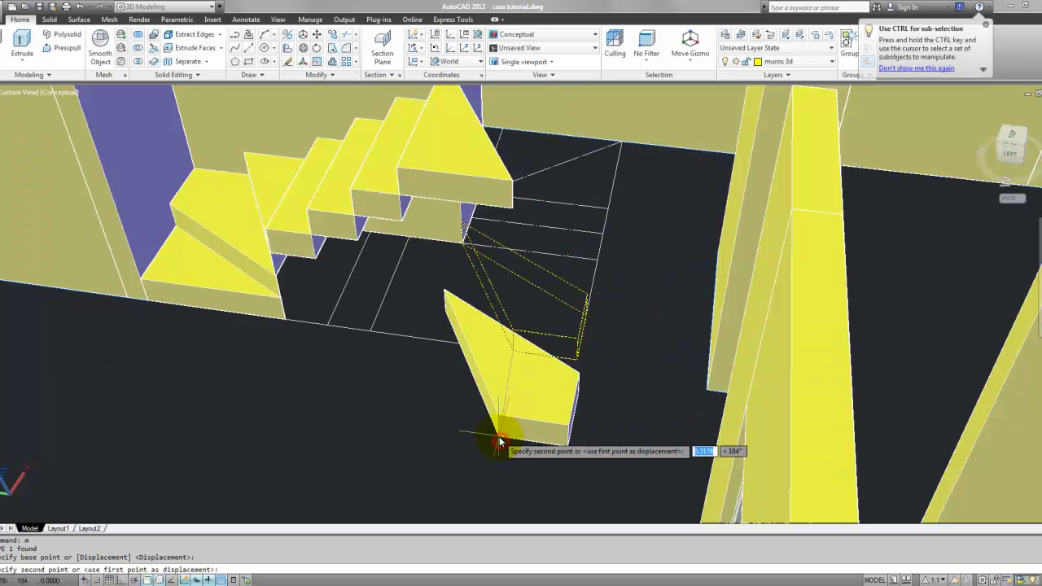
pyautogui.scroll(3, 509, 200)
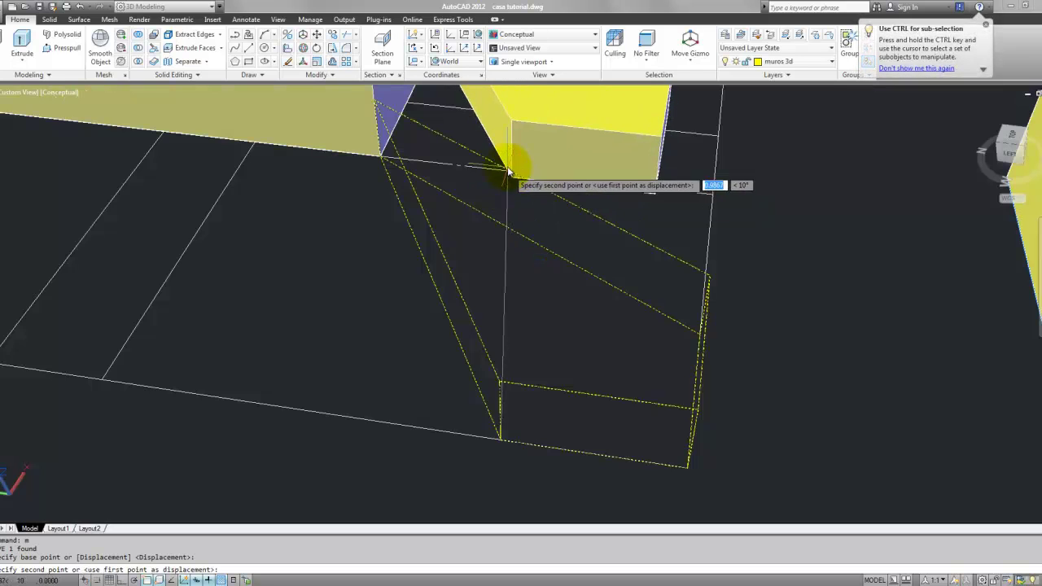
pyautogui.keyDown('shift'); pyautogui.moveTo(509, 171); pyautogui.dragTo(528, 242, button='middle'); pyautogui.keyUp('shift')
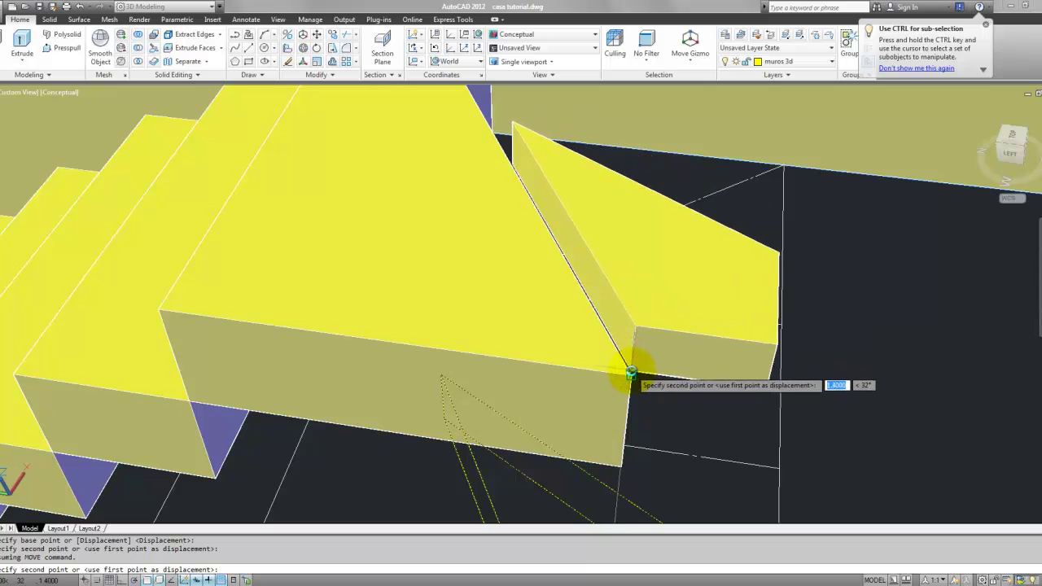
pyautogui.press('Escape')
pyautogui.scroll(-5, 623, 359)
pyautogui.moveTo(616, 337)
pyautogui.keyDown('shift'); pyautogui.mouseDown(button='middle')
pyautogui.moveTo(605, 320)
pyautogui.moveTo(587, 325)
pyautogui.mouseUp(button='middle'); pyautogui.keyUp('shift')
pyautogui.scroll(3, 552, 319)
pyautogui.scroll(3, 552, 319)
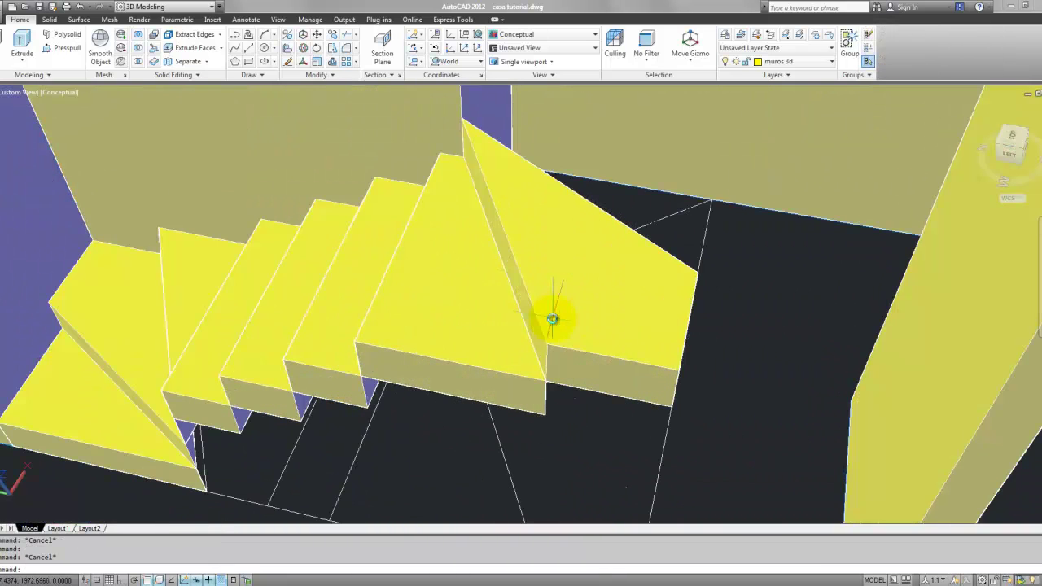
# - Orbit to a top-down view of the stairs, abandoning a started 3D polyline
pyautogui.write('orbit')
pyautogui.press('Return')
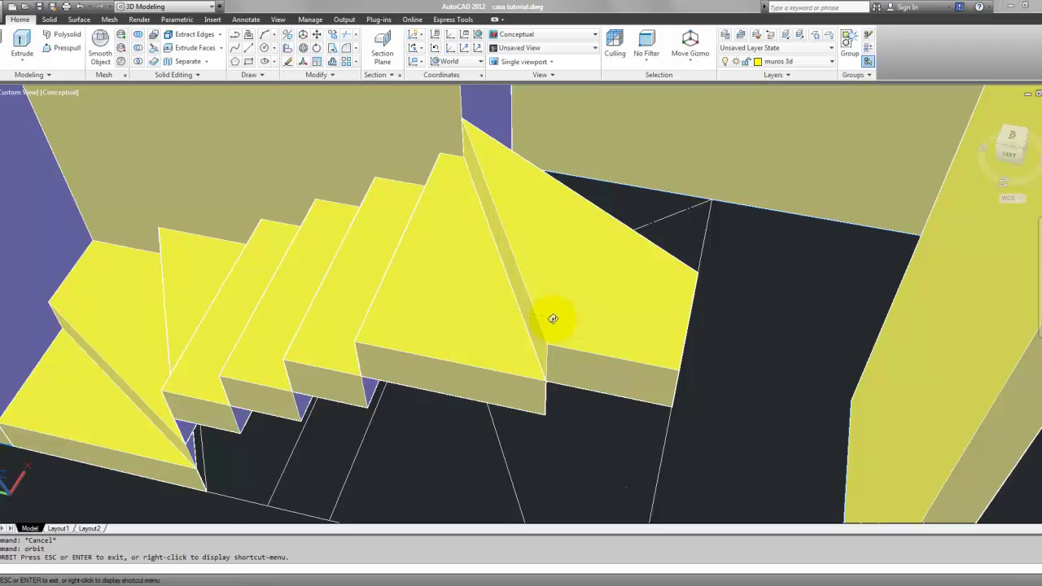
pyautogui.scroll(-3, 552, 318)
pyautogui.moveTo(551, 315)
pyautogui.mouseDown()
pyautogui.moveTo(494, 305)
pyautogui.moveTo(565, 284)
pyautogui.mouseUp()
pyautogui.scroll(1, 579, 275)
pyautogui.scroll(2, 557, 356)
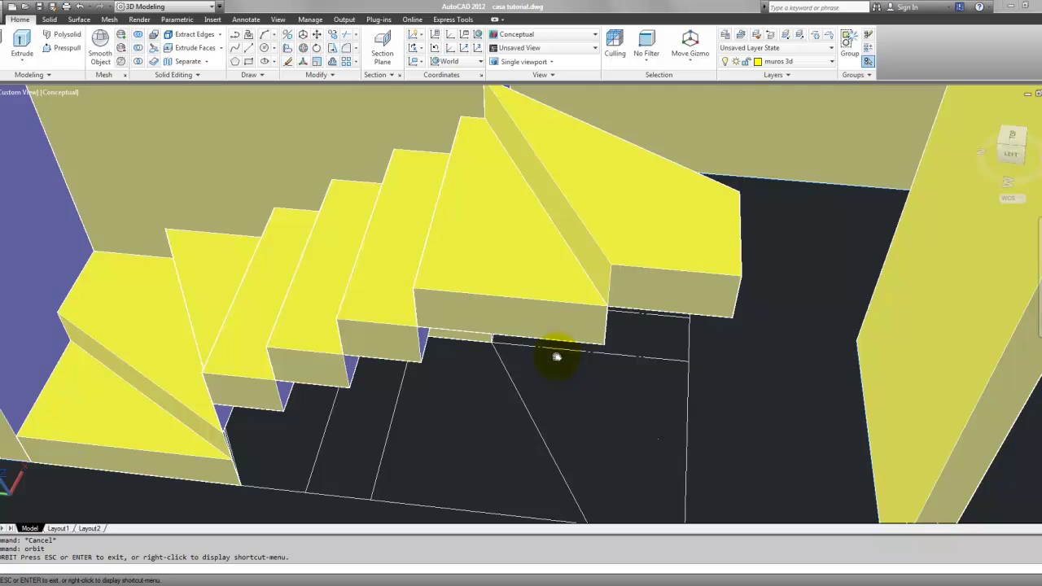
pyautogui.scroll(-2, 557, 356)
pyautogui.press('Escape')
pyautogui.press('Escape')
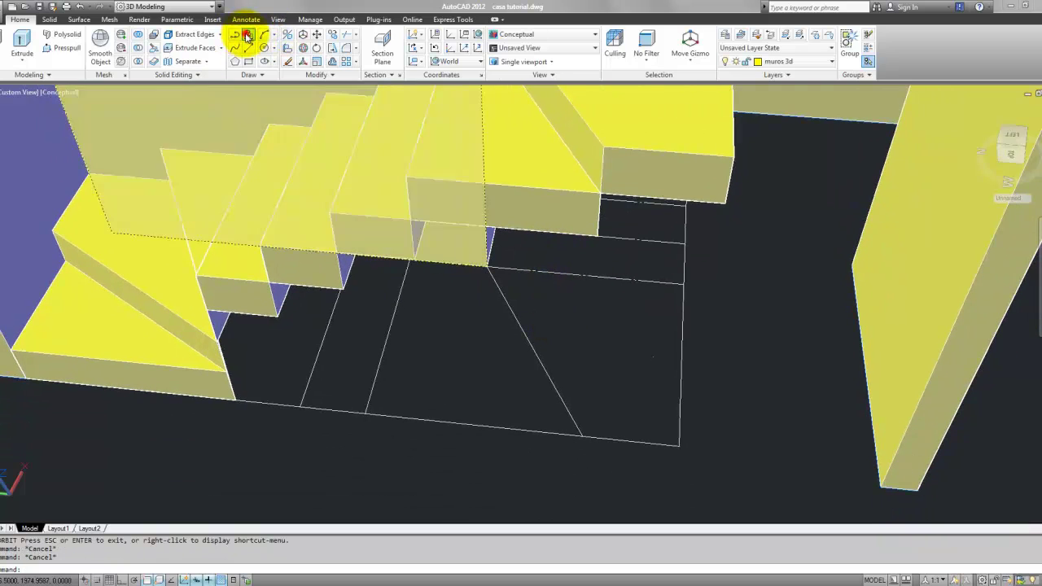
pyautogui.click(247, 36)
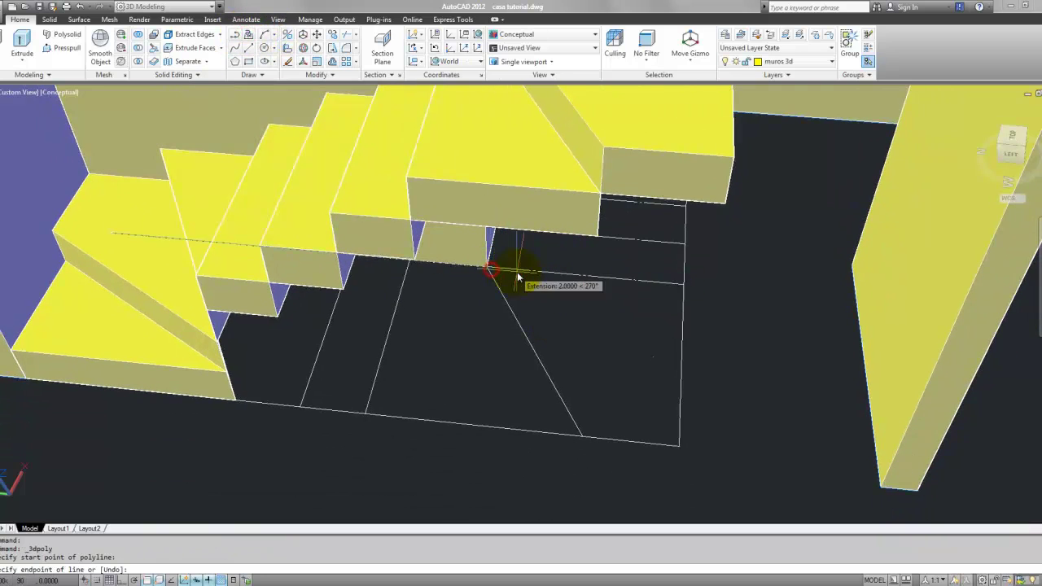
pyautogui.scroll(-2, 517, 277)
pyautogui.press('Escape')
pyautogui.scroll(-2, 535, 302)
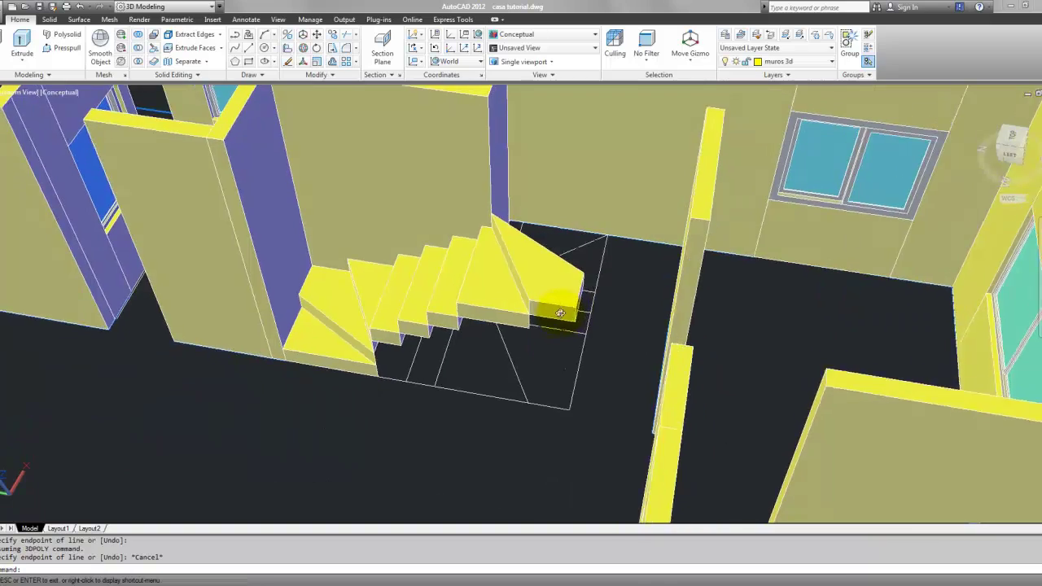
pyautogui.moveTo(560, 312)
pyautogui.keyDown('shift'); pyautogui.mouseDown(button='middle')
pyautogui.moveTo(435, 345)
pyautogui.moveTo(372, 334)
pyautogui.mouseUp(button='middle'); pyautogui.keyUp('shift')
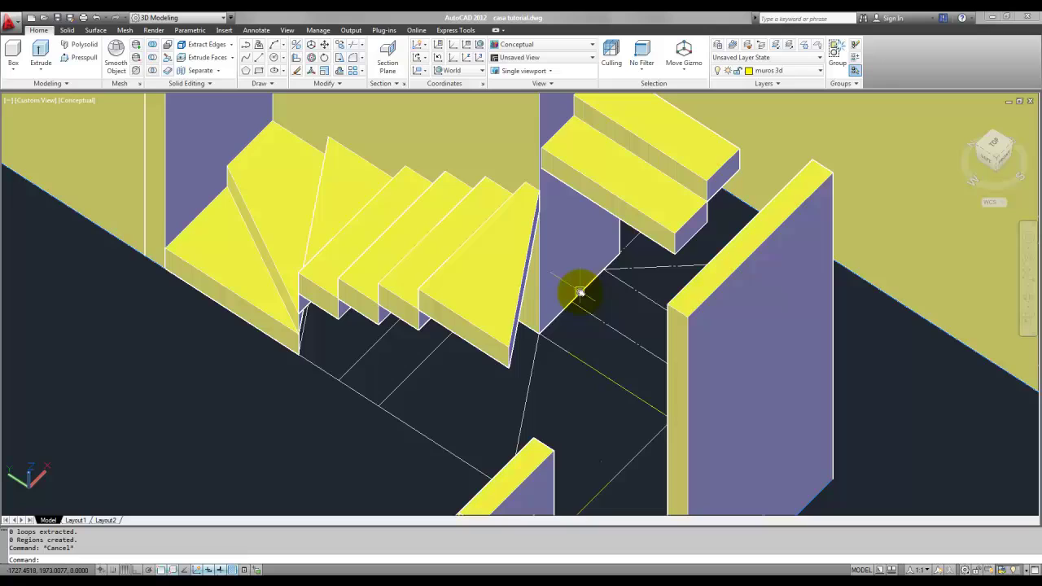
pyautogui.scroll(2, 579, 292)
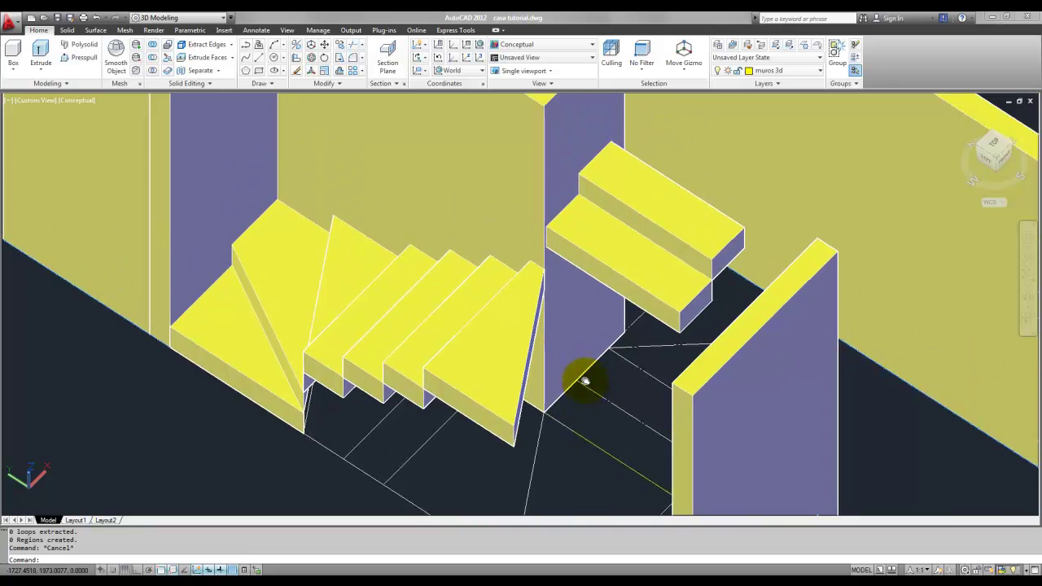
# - Move the two upper step solids so their corner snaps to the last winder step's corner
pyautogui.click(578, 257)
pyautogui.write('m')
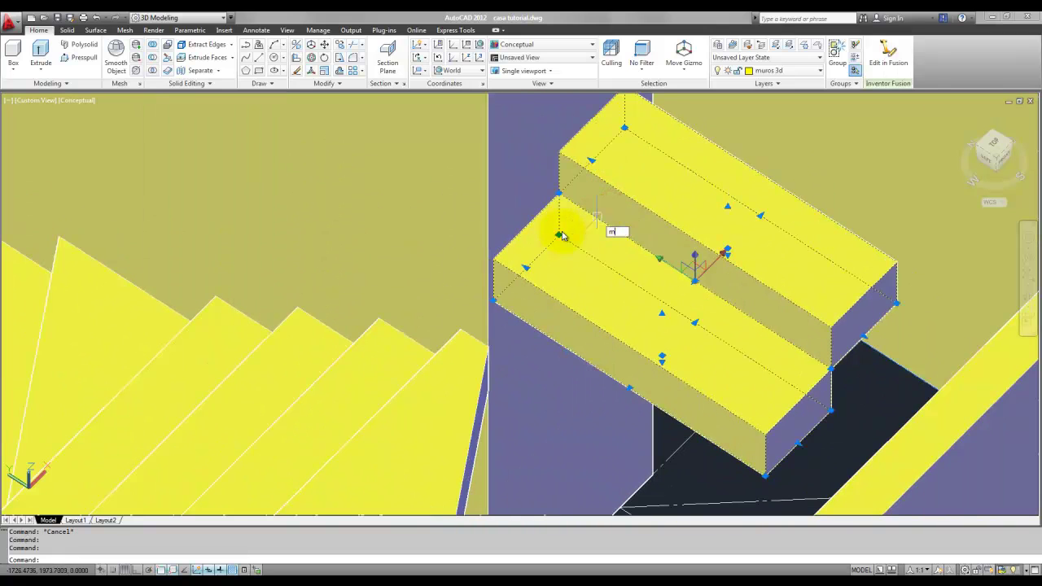
pyautogui.press('Return')
pyautogui.click(492, 303)
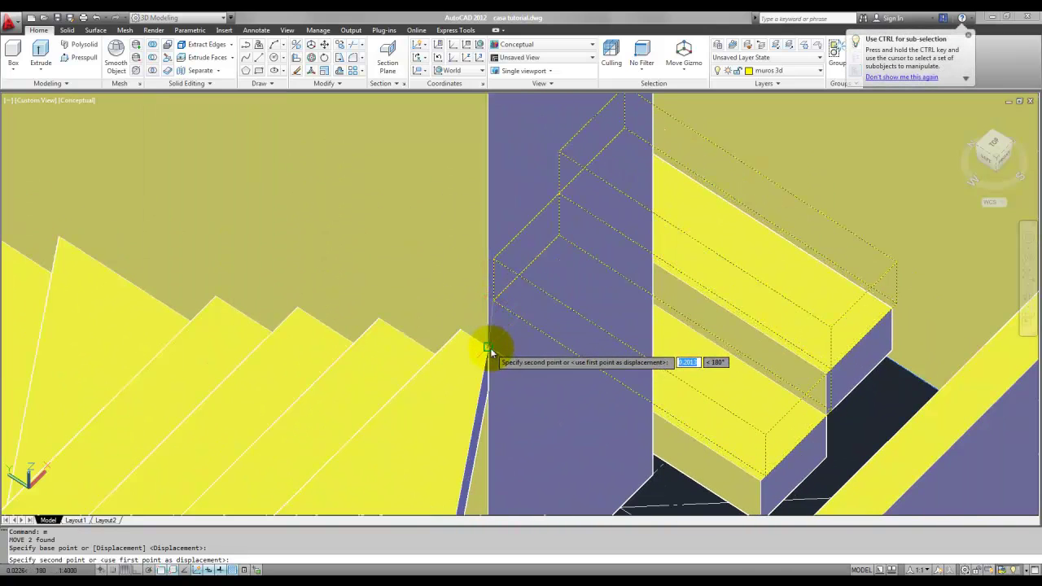
pyautogui.click(494, 348)
pyautogui.scroll(-2, 553, 273)
pyautogui.moveTo(553, 273)
pyautogui.keyDown('shift'); pyautogui.mouseDown(button='middle')
pyautogui.moveTo(586, 355)
pyautogui.moveTo(598, 345)
pyautogui.moveTo(595, 314)
pyautogui.moveTo(614, 440)
pyautogui.mouseUp(button='middle'); pyautogui.keyUp('shift')
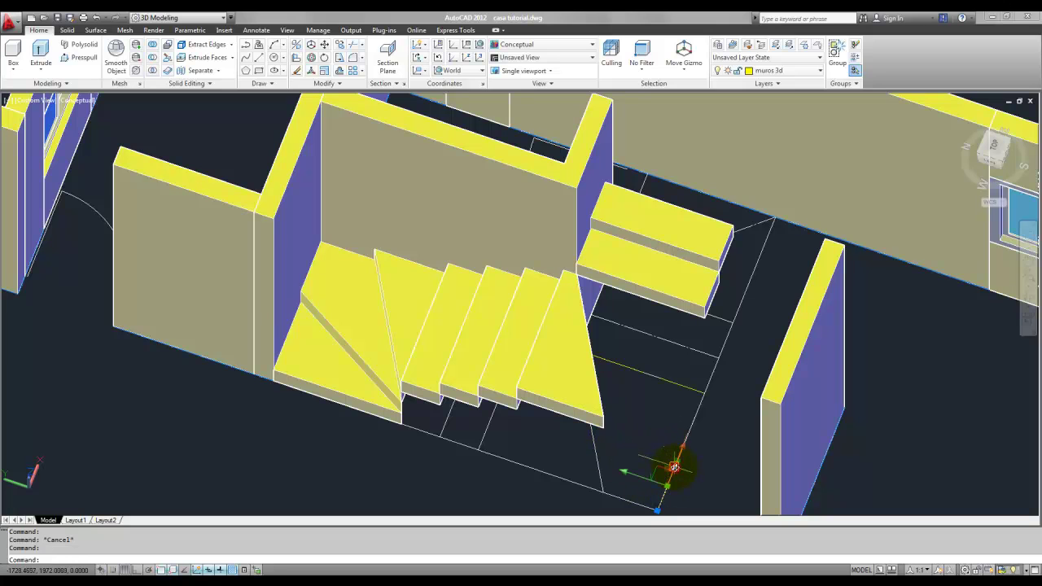
# - Undo eight times, removing the moves, copies and extrusion back to the flat triangle
pyautogui.hotkey('ctrl', 'z')
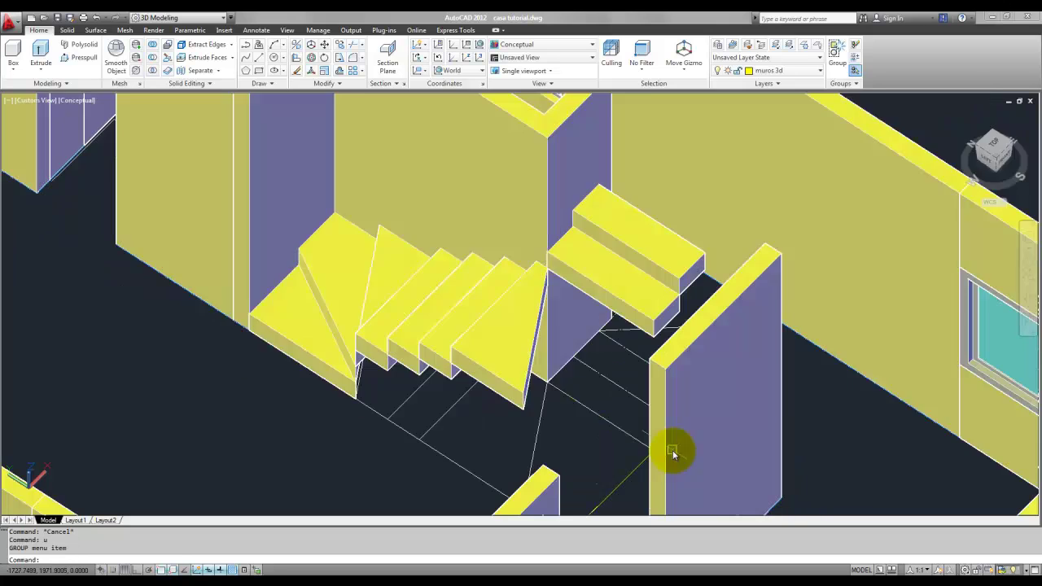
pyautogui.hotkey('ctrl', 'z')
pyautogui.hotkey('ctrl', 'z')
pyautogui.hotkey('ctrl', 'z')
pyautogui.hotkey('ctrl', 'z')
pyautogui.hotkey('ctrl', 'z')
pyautogui.hotkey('ctrl', 'z')
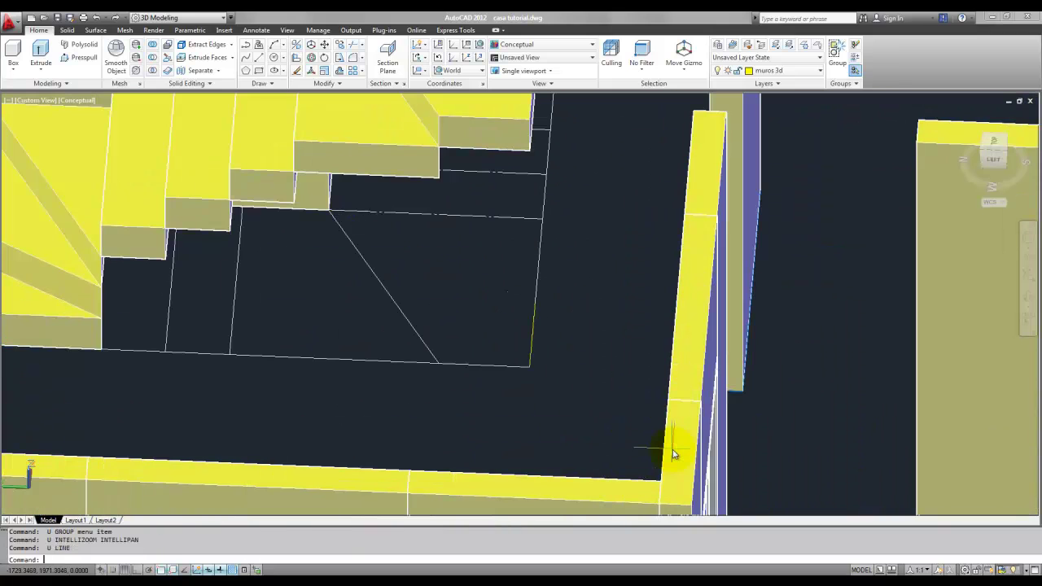
pyautogui.hotkey('ctrl', 'z')
pyautogui.hotkey('ctrl', 'z')
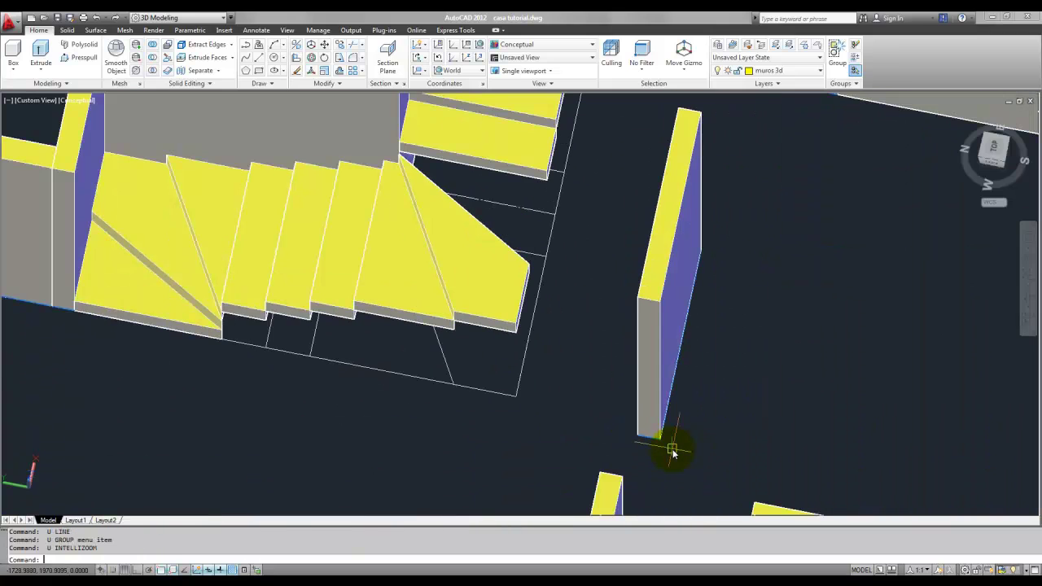
pyautogui.hotkey('ctrl', 'z')
pyautogui.hotkey('ctrl', 'z')
pyautogui.hotkey('ctrl', 'z')
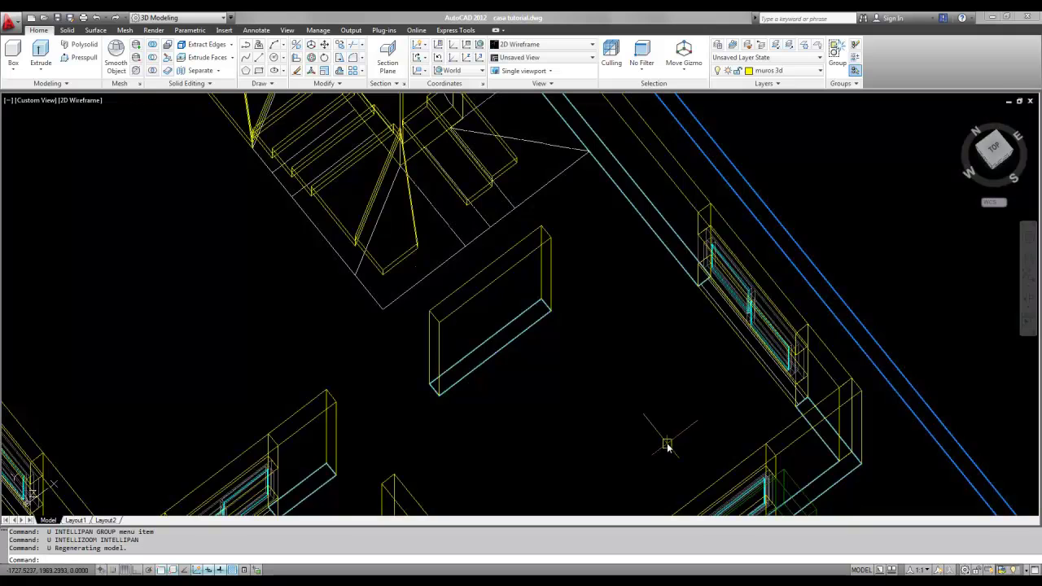
pyautogui.hotkey('ctrl', 'z')
pyautogui.hotkey('ctrl', 'z')
pyautogui.hotkey('ctrl', 'z')
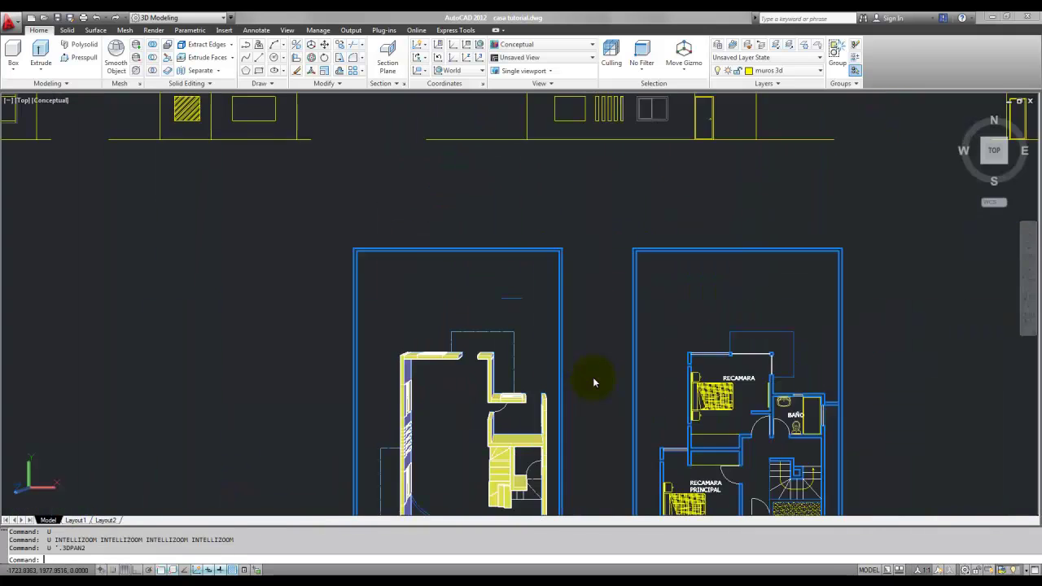
pyautogui.hotkey('ctrl', 'z')
pyautogui.hotkey('ctrl', 'z')
pyautogui.hotkey('ctrl', 'z')
pyautogui.hotkey('ctrl', 'z')
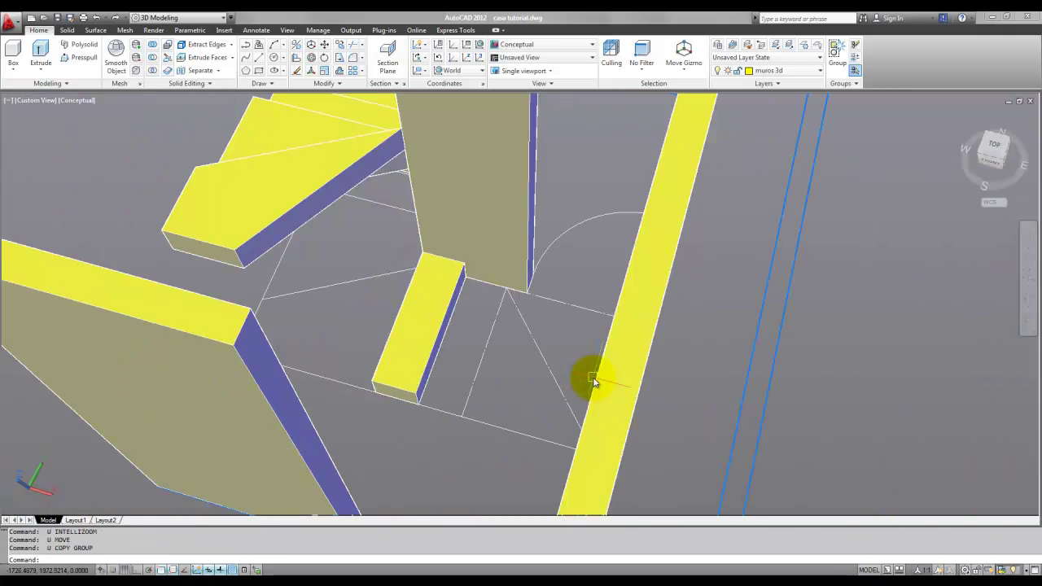
pyautogui.hotkey('ctrl', 'z')
pyautogui.hotkey('ctrl', 'z')
pyautogui.hotkey('ctrl', 'z')
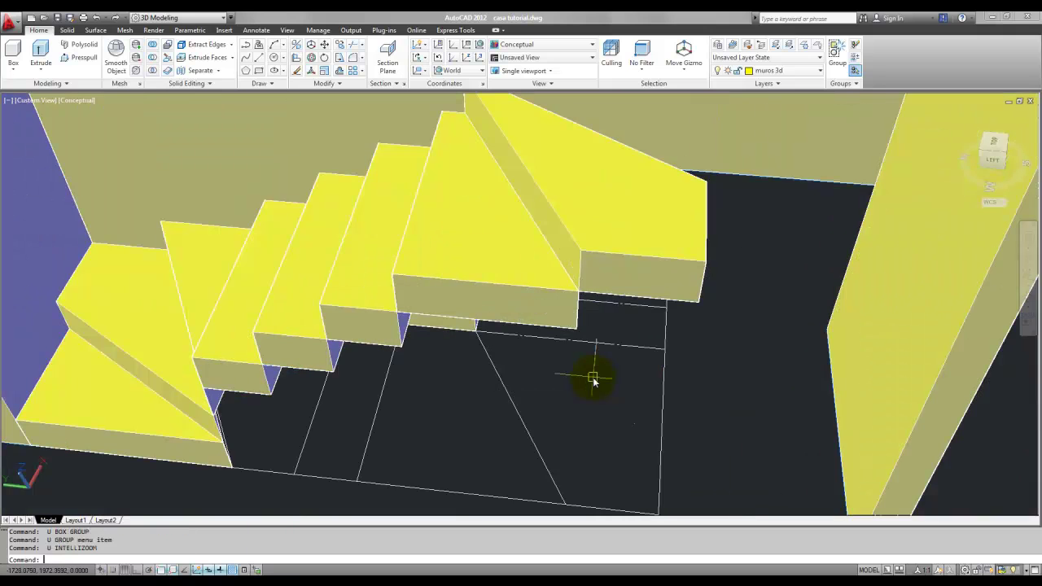
pyautogui.hotkey('ctrl', 'z')
pyautogui.hotkey('ctrl', 'z')
pyautogui.hotkey('ctrl', 'z')
pyautogui.hotkey('ctrl', 'z')
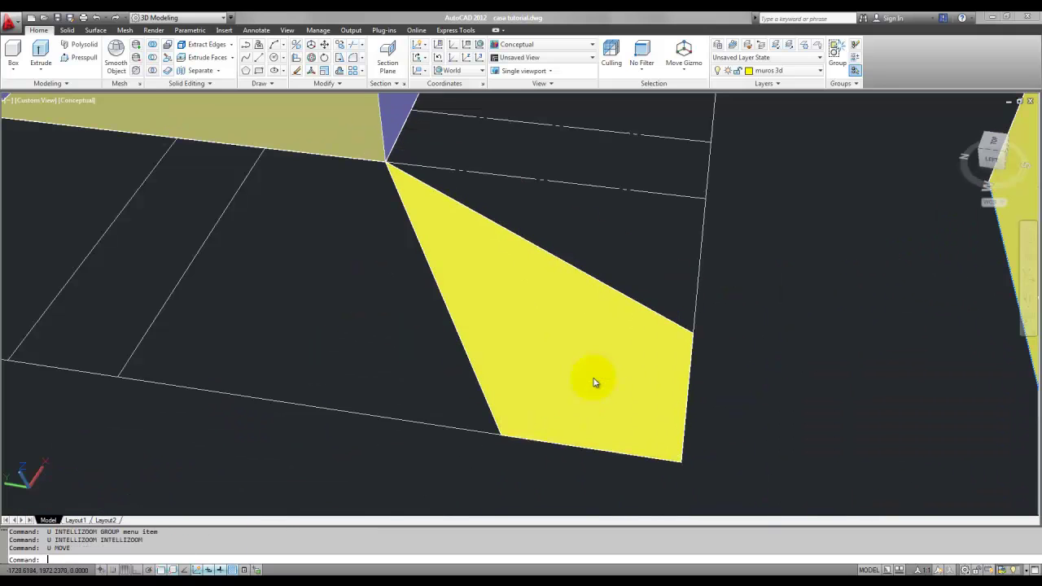
# - Trace a 3D polyline outlining the four-sided winder step, from the yellow triangle's top corner to its lower corner
pyautogui.keyDown('shift'); pyautogui.moveTo(593, 378); pyautogui.dragTo(574, 358, button='middle'); pyautogui.keyUp('shift')
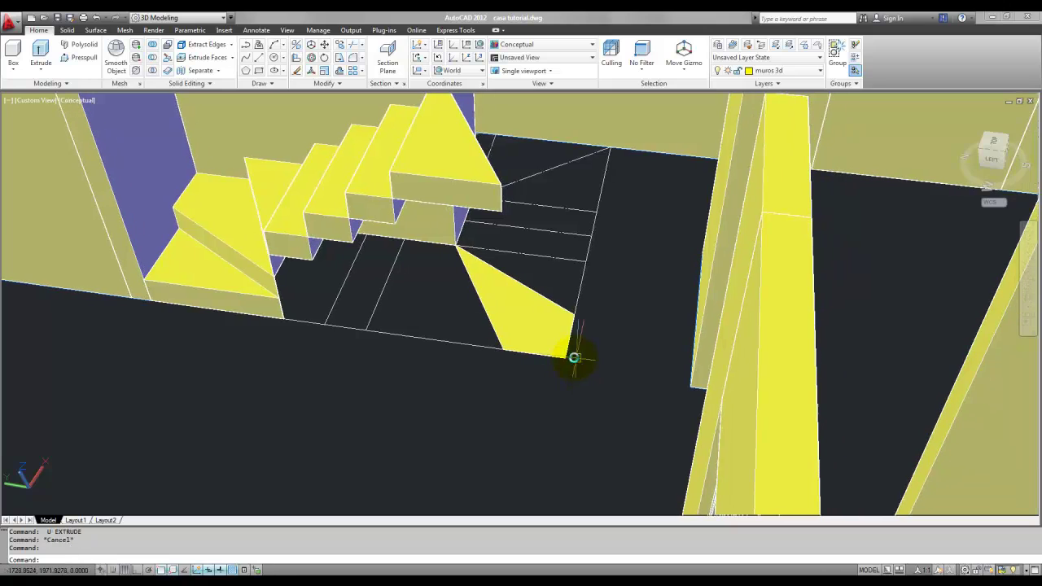
pyautogui.click(255, 47)
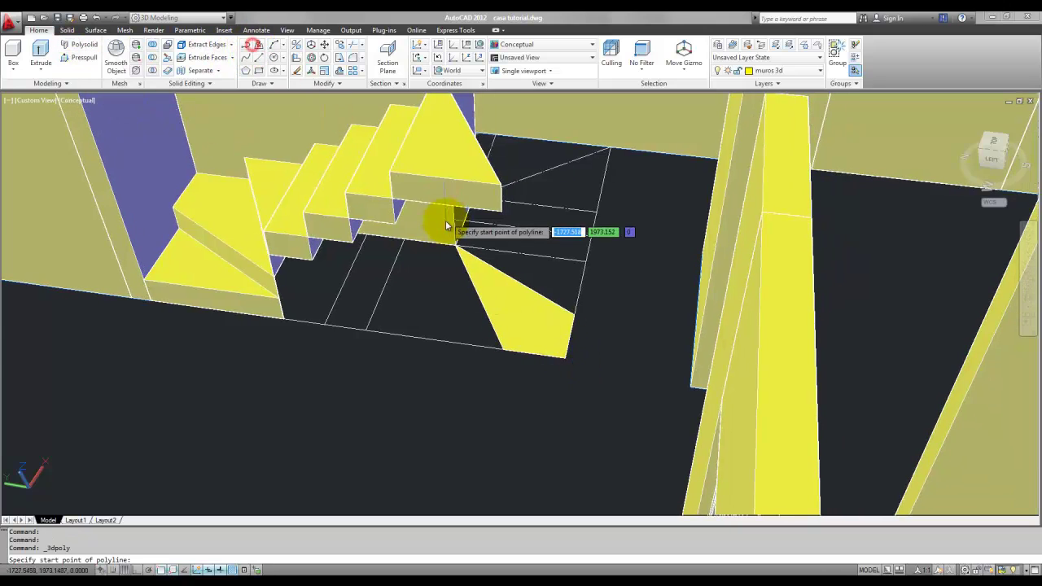
pyautogui.scroll(3, 442, 221)
pyautogui.click(366, 163)
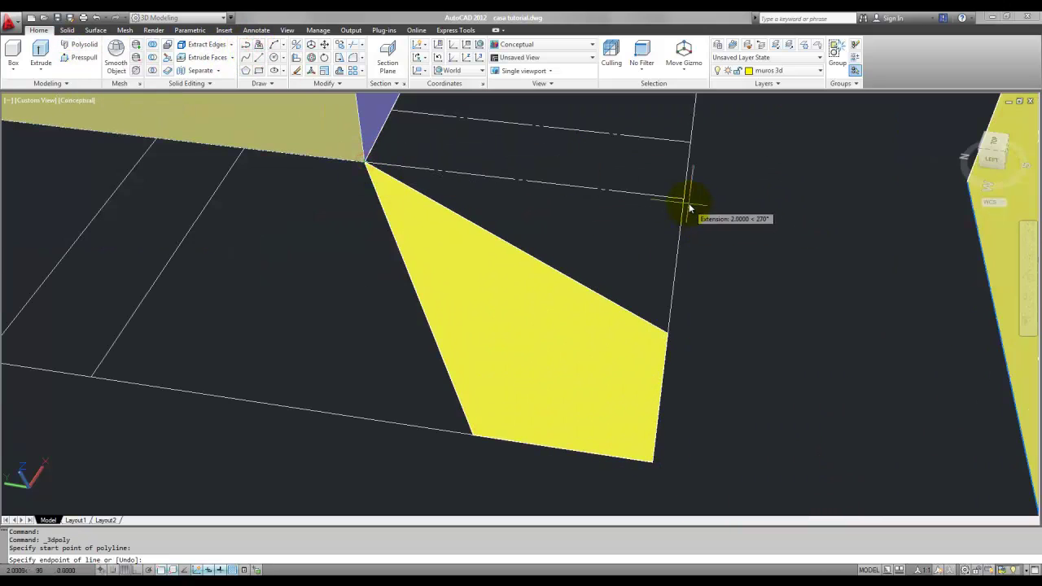
pyautogui.click(684, 200)
pyautogui.click(666, 333)
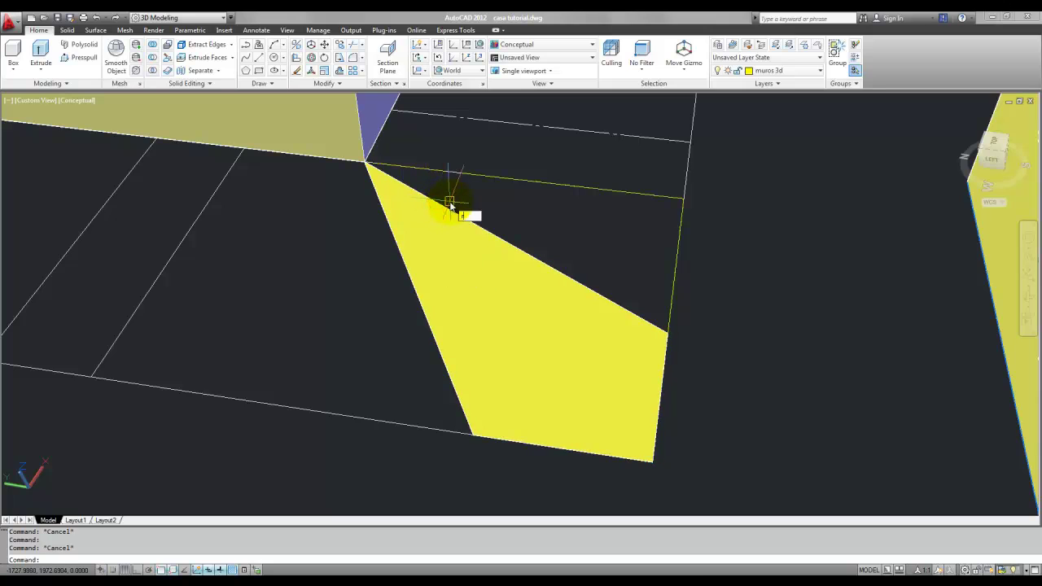
pyautogui.write('reg')
# - Convert the new four-sided outline into a region
pyautogui.click(722, 355)
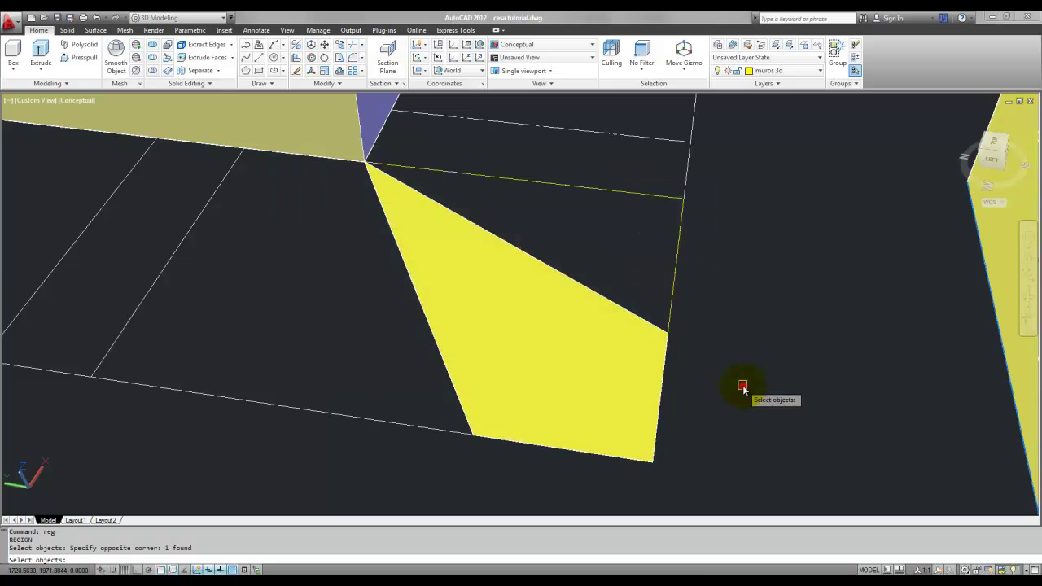
pyautogui.rightClick(563, 159)
pyautogui.press('Escape')
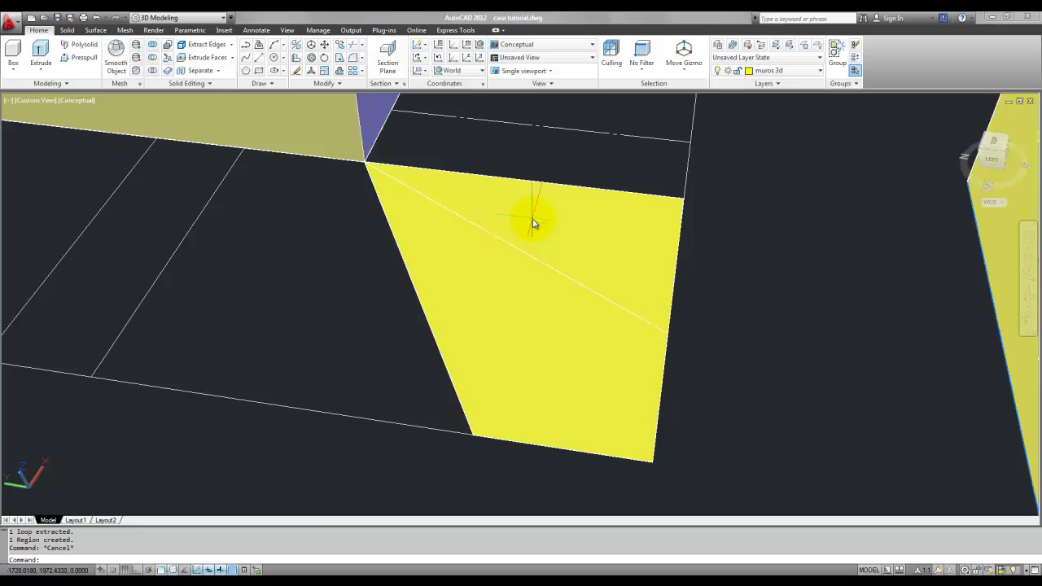
# - Extrude the region 0.2 high into a solid winder step and select it
pyautogui.write('ext')
pyautogui.press('Return')
pyautogui.click(484, 277)
pyautogui.press('Return')
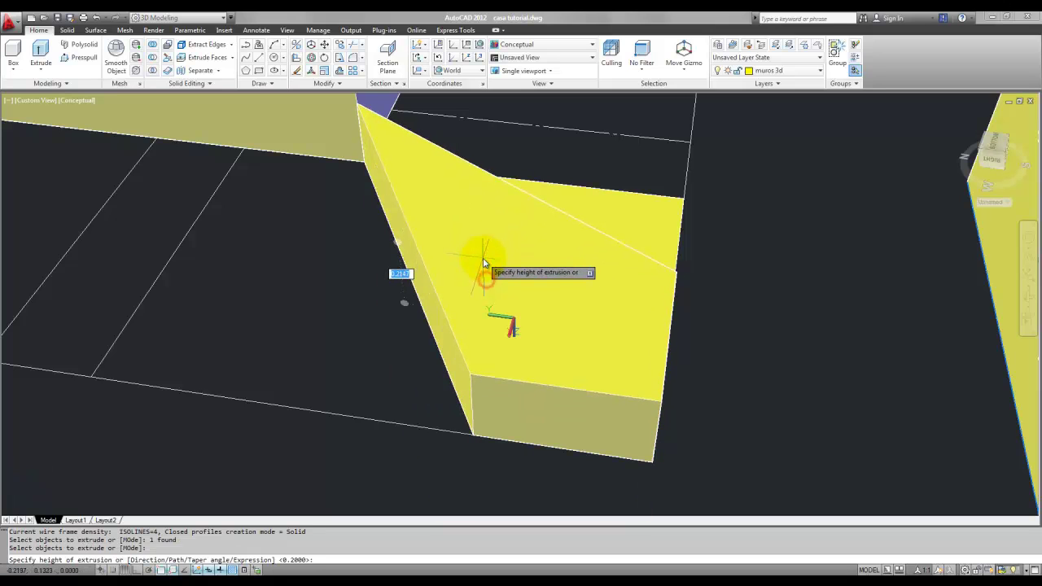
pyautogui.write('2')
pyautogui.press('Return')
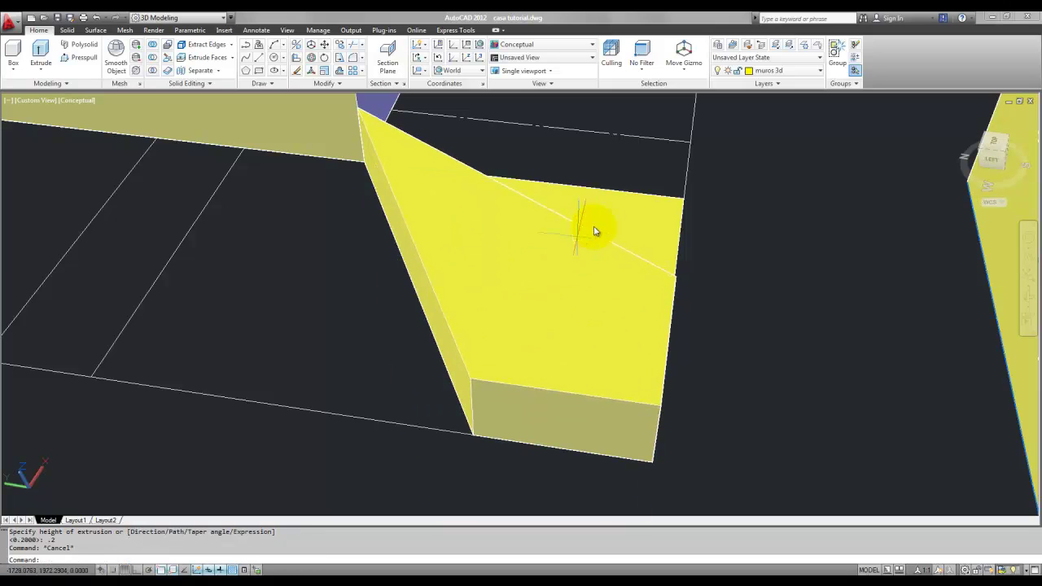
pyautogui.write('t')
pyautogui.press('Return')
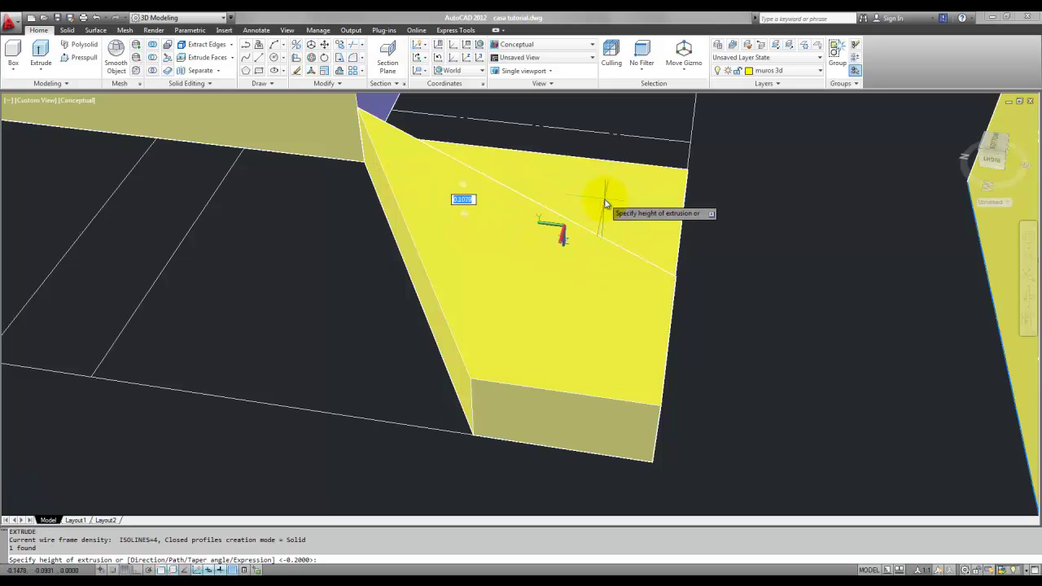
pyautogui.write('.2')
pyautogui.press('Return')
pyautogui.press('Escape')
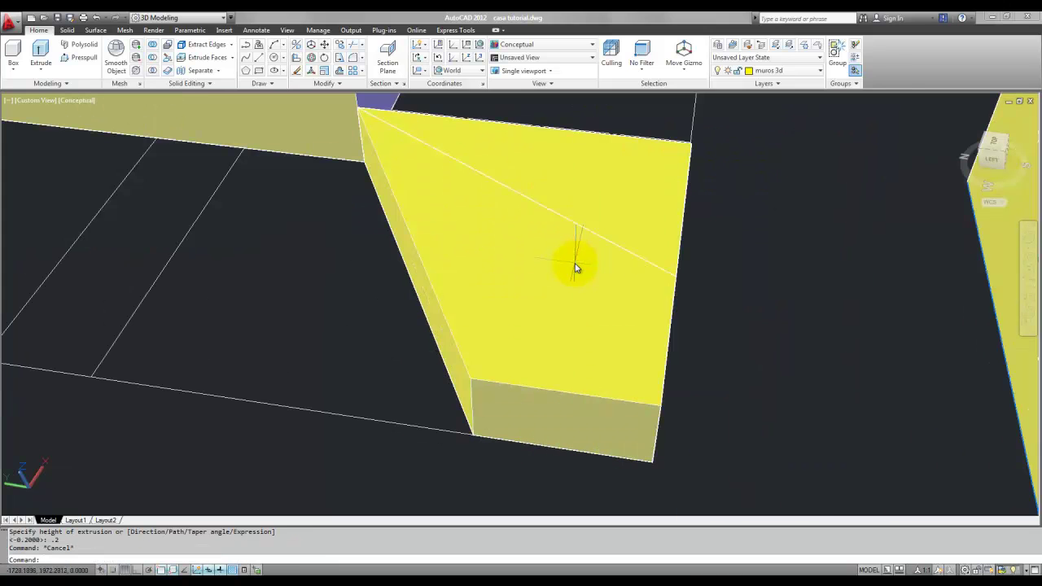
pyautogui.click(620, 221)
# - Move both wedge step solids from the stair corner up into line with the staircase
pyautogui.keyDown('shift'); pyautogui.moveTo(655, 238); pyautogui.dragTo(647, 328, button='middle'); pyautogui.keyUp('shift')
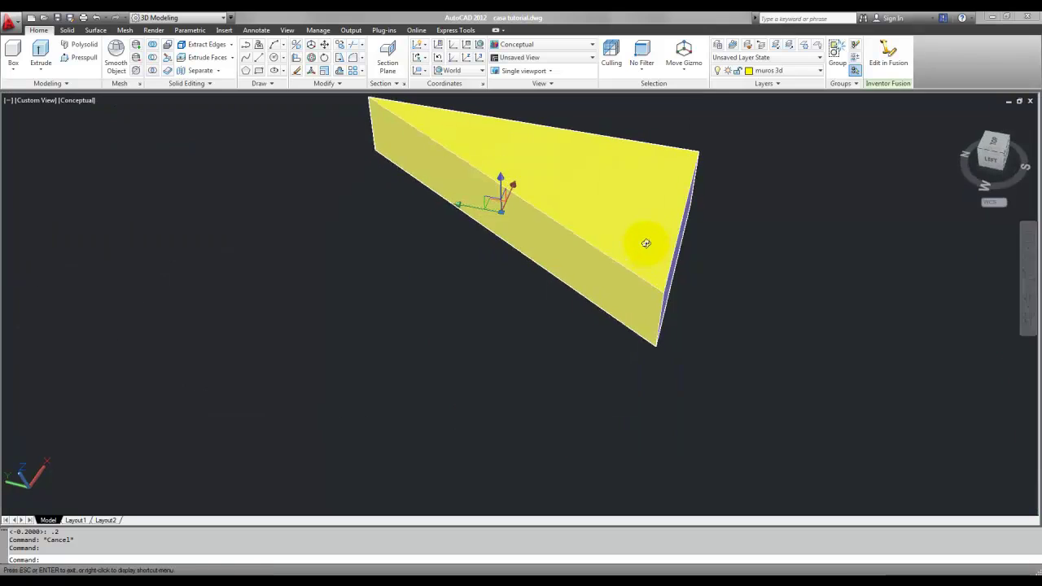
pyautogui.press('Return')
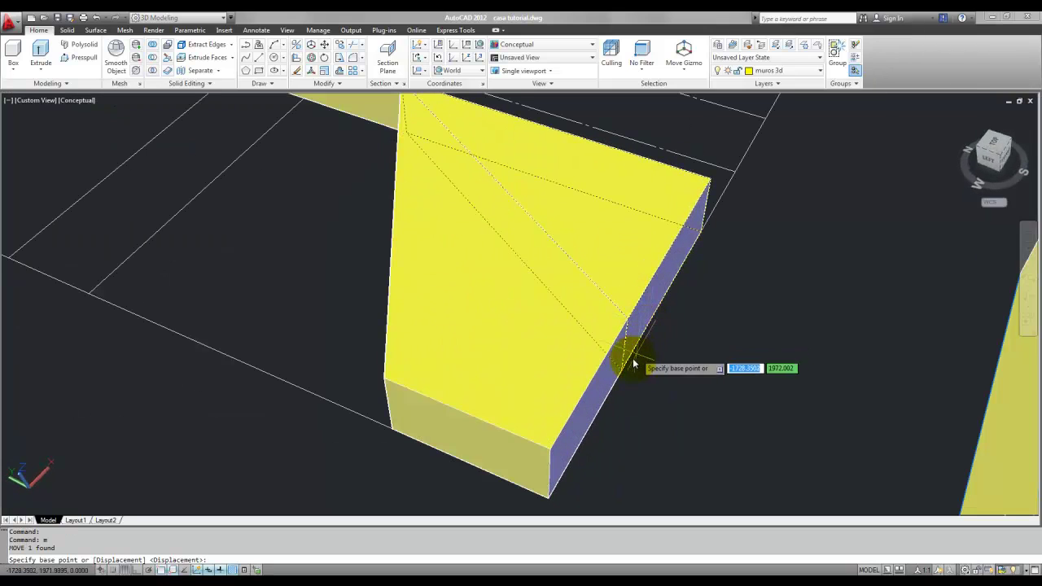
pyautogui.click(623, 370)
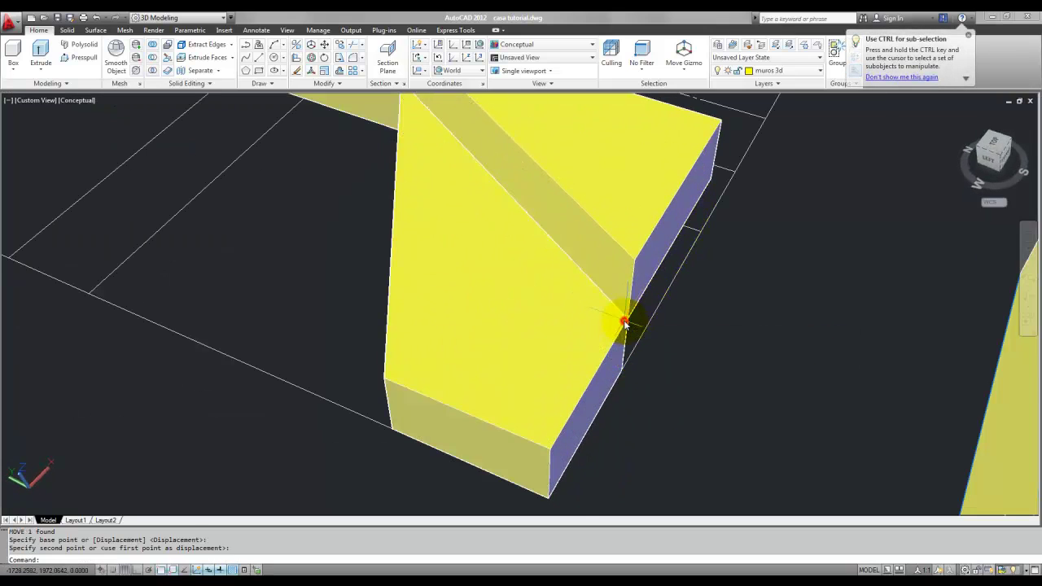
pyautogui.press('Escape')
pyautogui.moveTo(566, 259)
pyautogui.keyDown('shift'); pyautogui.mouseDown(button='middle')
pyautogui.moveTo(594, 236)
pyautogui.moveTo(593, 251)
pyautogui.mouseUp(button='middle'); pyautogui.keyUp('shift')
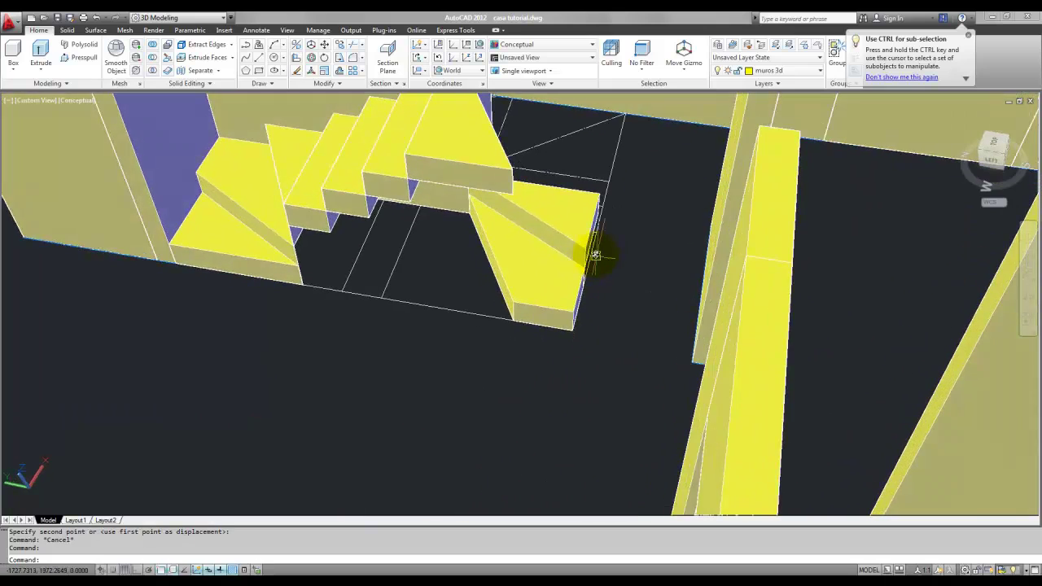
pyautogui.click(570, 252)
pyautogui.click(276, 203)
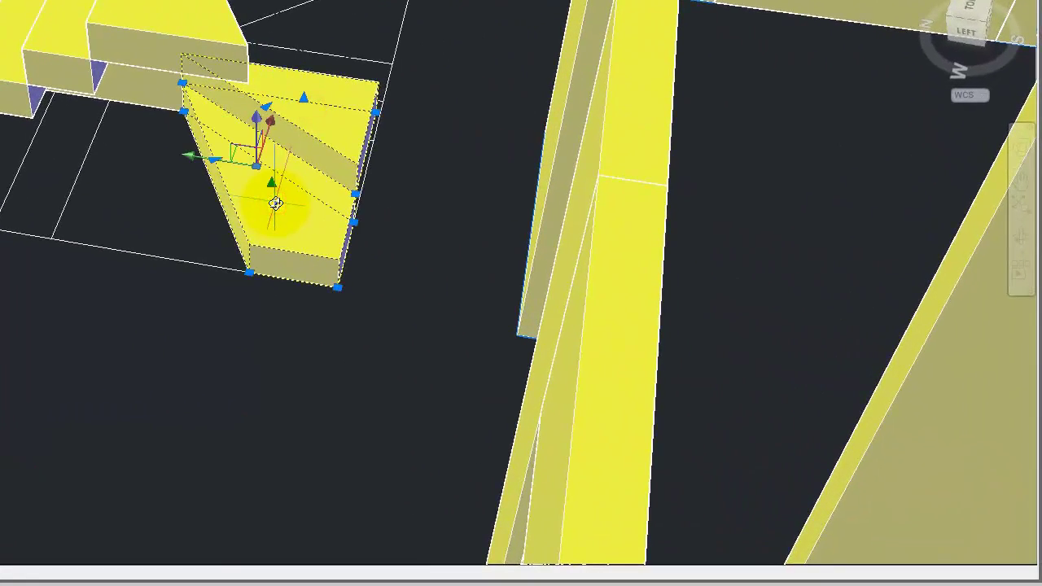
pyautogui.write('m')
pyautogui.press('Return')
pyautogui.click(248, 269)
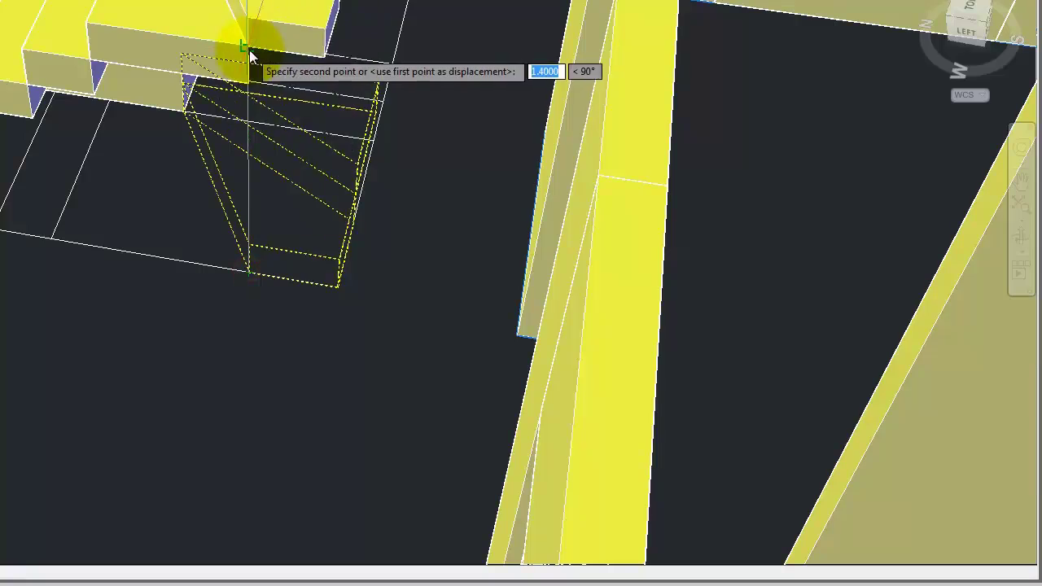
pyautogui.click(249, 49)
pyautogui.moveTo(275, 51)
pyautogui.keyDown('shift'); pyautogui.mouseDown(button='middle')
pyautogui.moveTo(282, 181)
pyautogui.moveTo(302, 175)
pyautogui.moveTo(288, 192)
pyautogui.moveTo(233, 204)
pyautogui.moveTo(235, 176)
pyautogui.moveTo(201, 219)
pyautogui.moveTo(126, 199)
pyautogui.moveTo(63, 205)
pyautogui.moveTo(147, 109)
pyautogui.mouseUp(button='middle'); pyautogui.keyUp('shift')
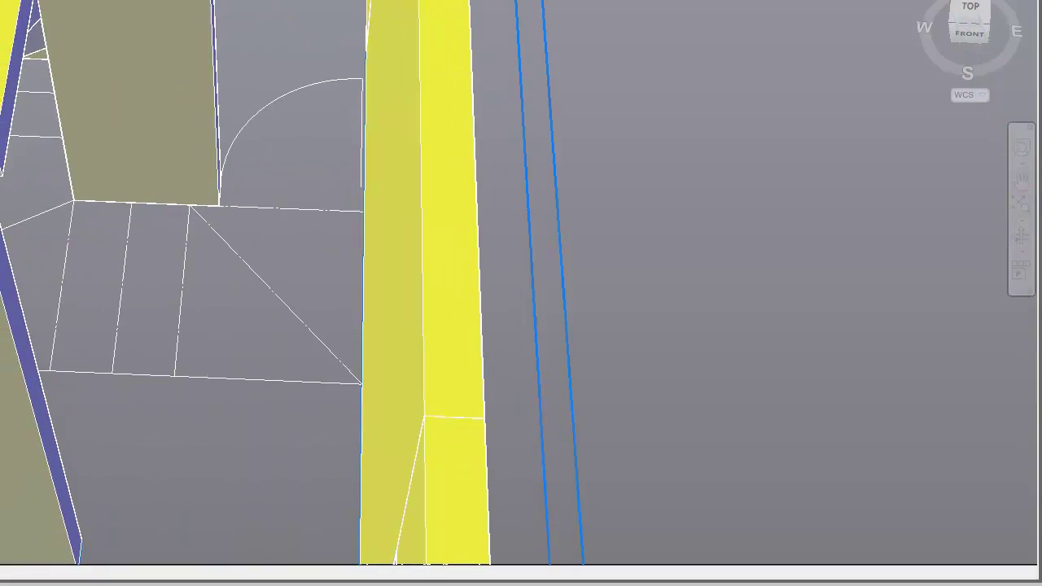
# - Switch to 2D Wireframe and draw a 0.2-high box on the stairwell landing
pyautogui.click(382, 16)
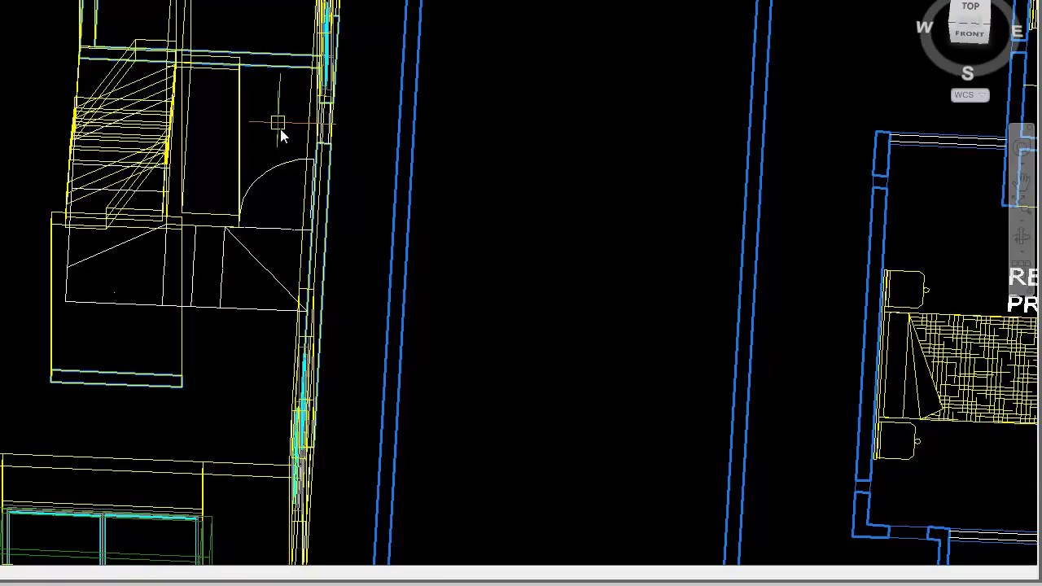
pyautogui.scroll(2, 475, 260)
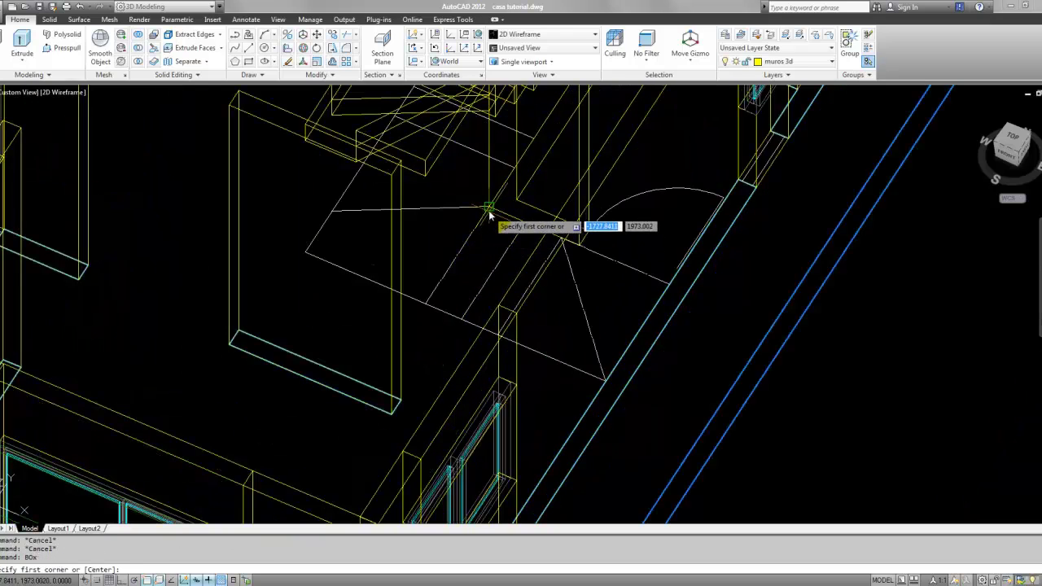
pyautogui.click(464, 322)
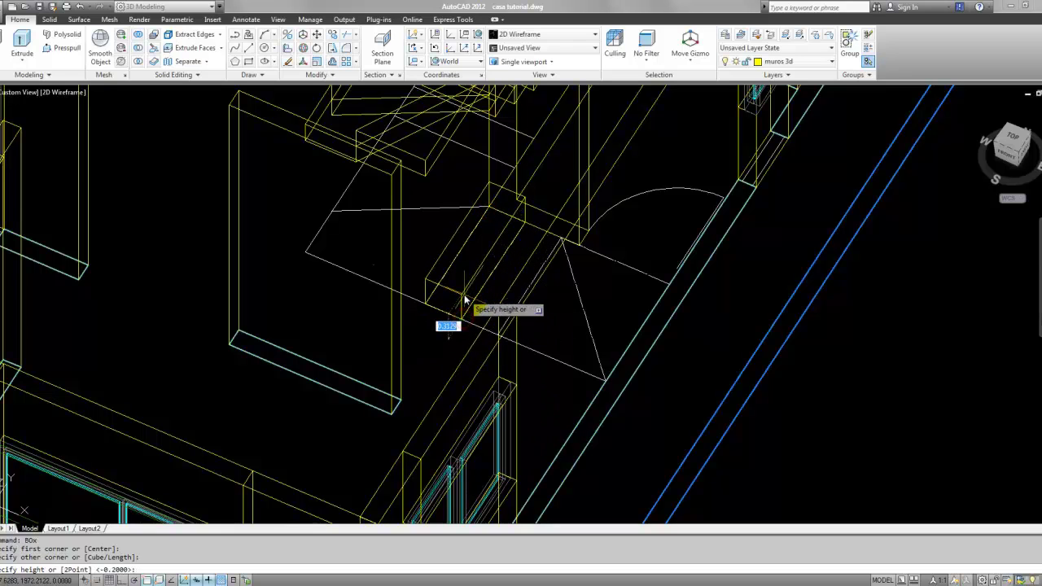
pyautogui.write('.2')
pyautogui.press('Return')
pyautogui.scroll(2, 466, 298)
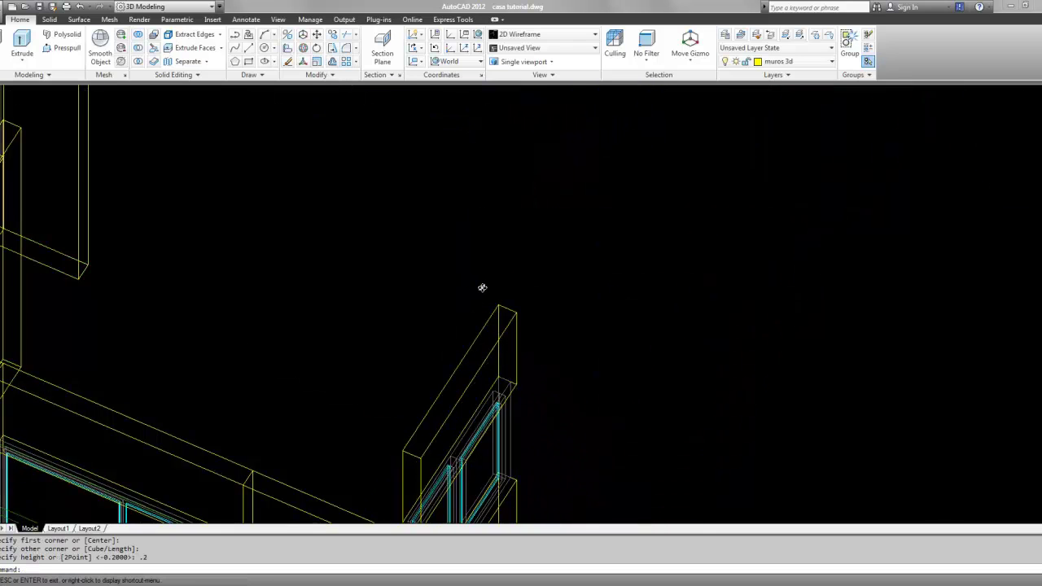
pyautogui.scroll(3, 460, 293)
pyautogui.click(450, 318)
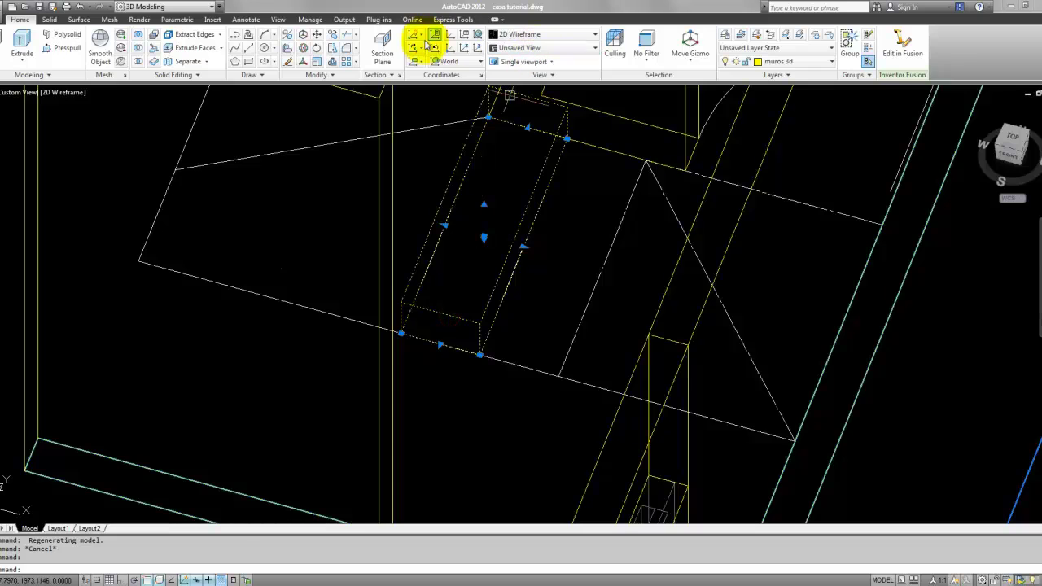
# - Copy the 0.2-high landing box so the copy sits beside the original
pyautogui.click(335, 36)
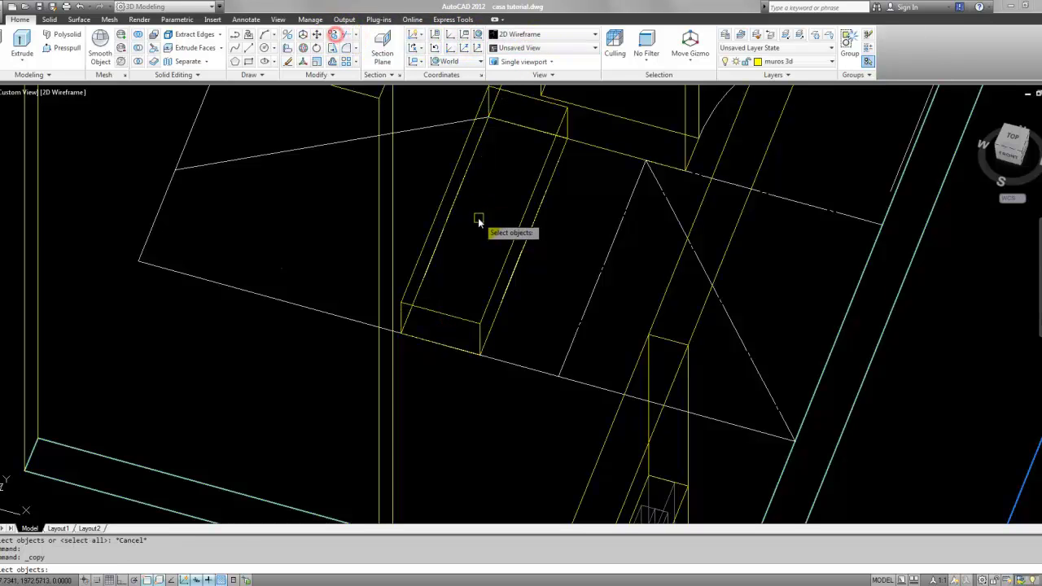
pyautogui.click(402, 334)
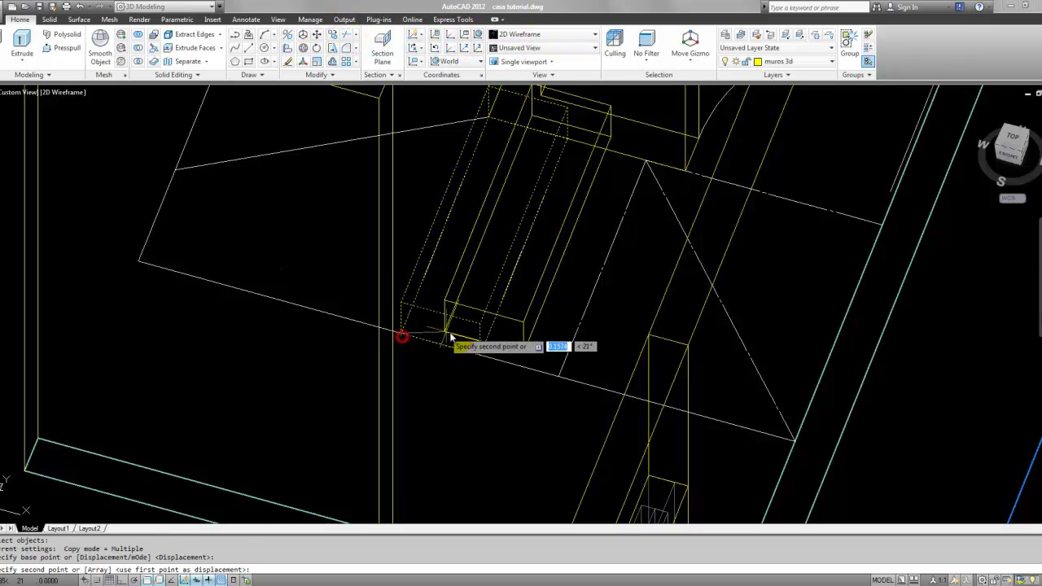
pyautogui.click(477, 327)
pyautogui.press('Escape')
pyautogui.click(476, 326)
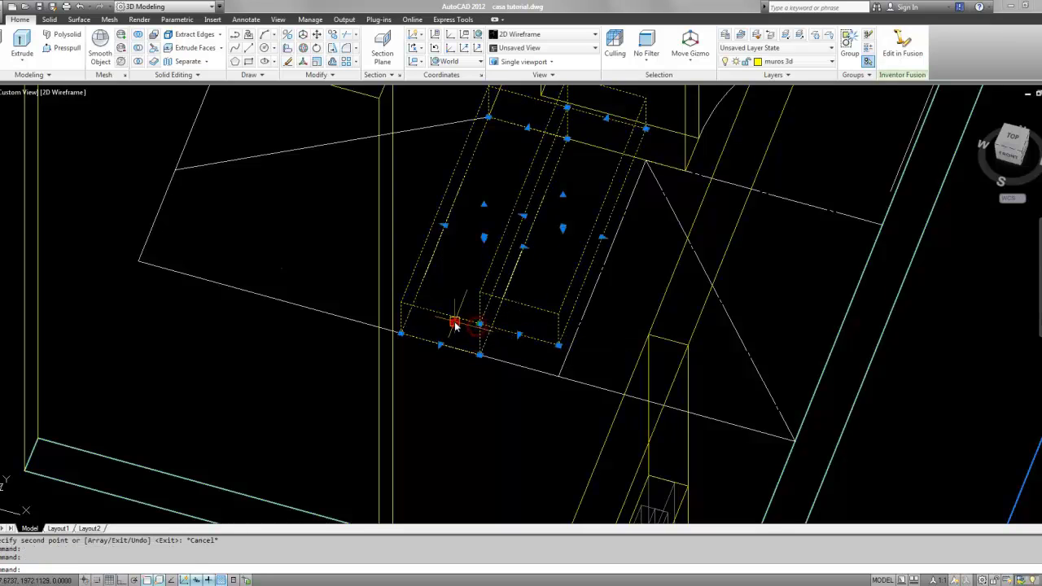
# - Start moving the copied box, orbit to check its position, then cancel the move
pyautogui.click(533, 65)
pyautogui.write('m')
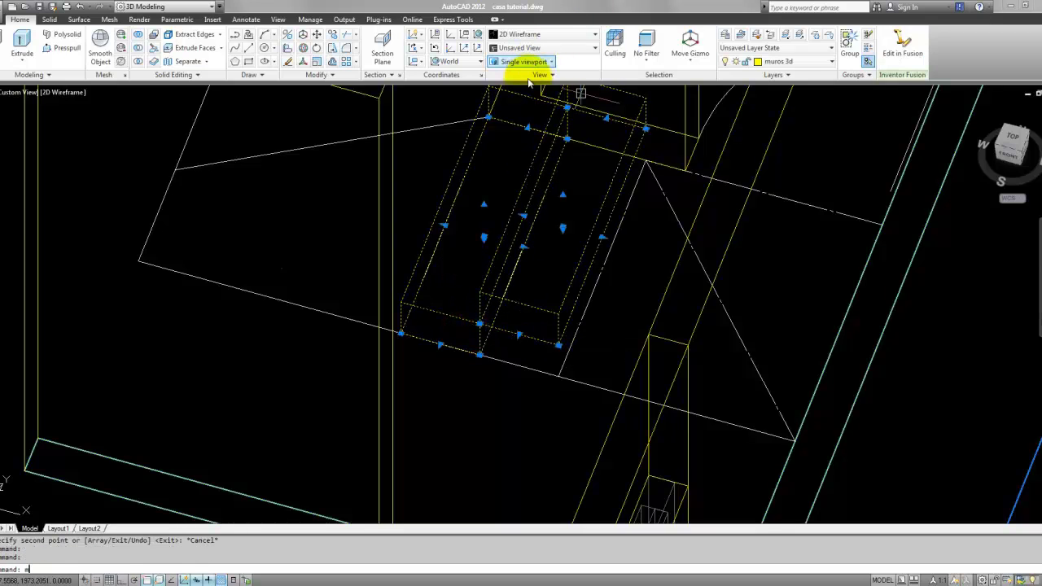
pyautogui.press('Return')
pyautogui.click(403, 336)
pyautogui.scroll(-2, 405, 336)
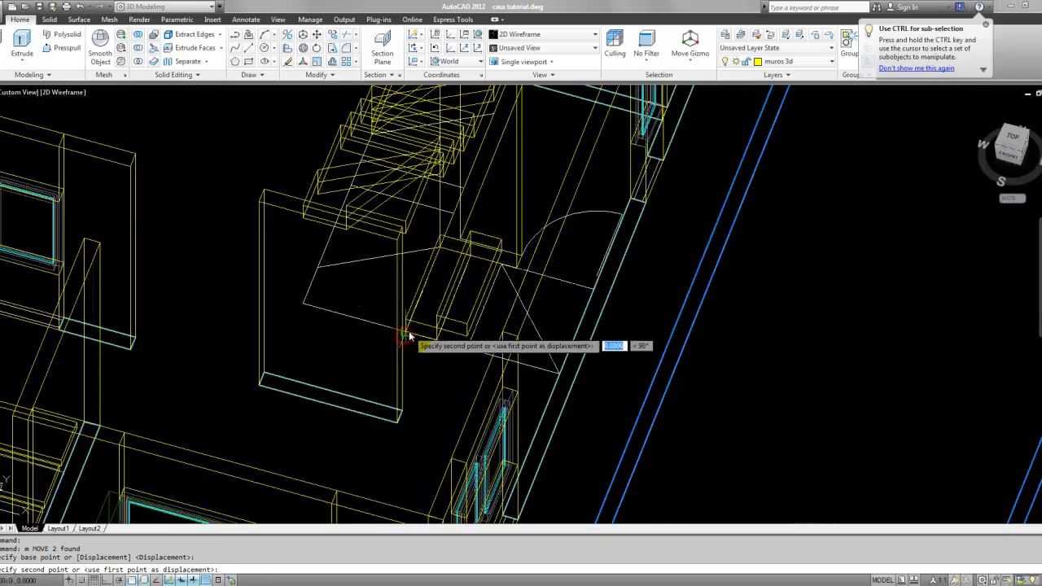
pyautogui.moveTo(433, 230)
pyautogui.keyDown('shift'); pyautogui.mouseDown(button='middle')
pyautogui.moveTo(419, 263)
pyautogui.moveTo(451, 246)
pyautogui.mouseUp(button='middle'); pyautogui.keyUp('shift')
pyautogui.scroll(2, 418, 257)
pyautogui.press('Escape')
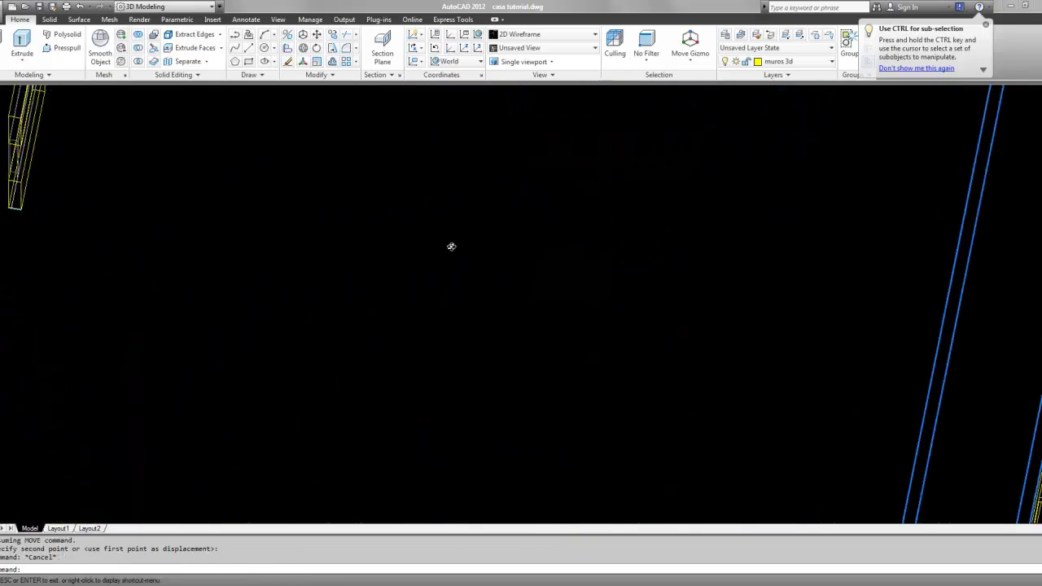
pyautogui.scroll(5, 516, 217)
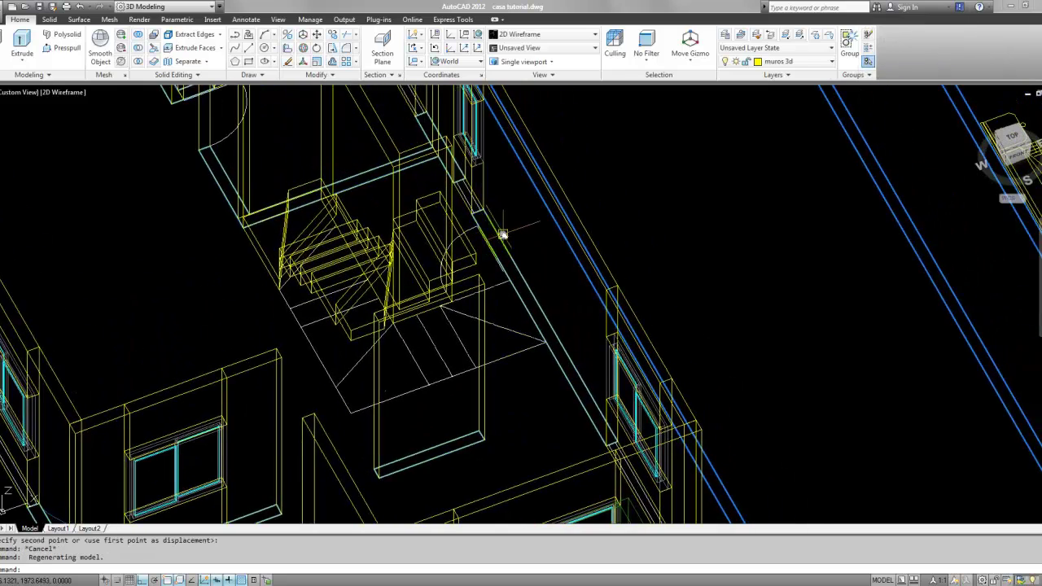
# - Switch to the Conceptual visual style and tilt toward a top-down view of the stairs
pyautogui.scroll(2, 504, 234)
pyautogui.click(584, 37)
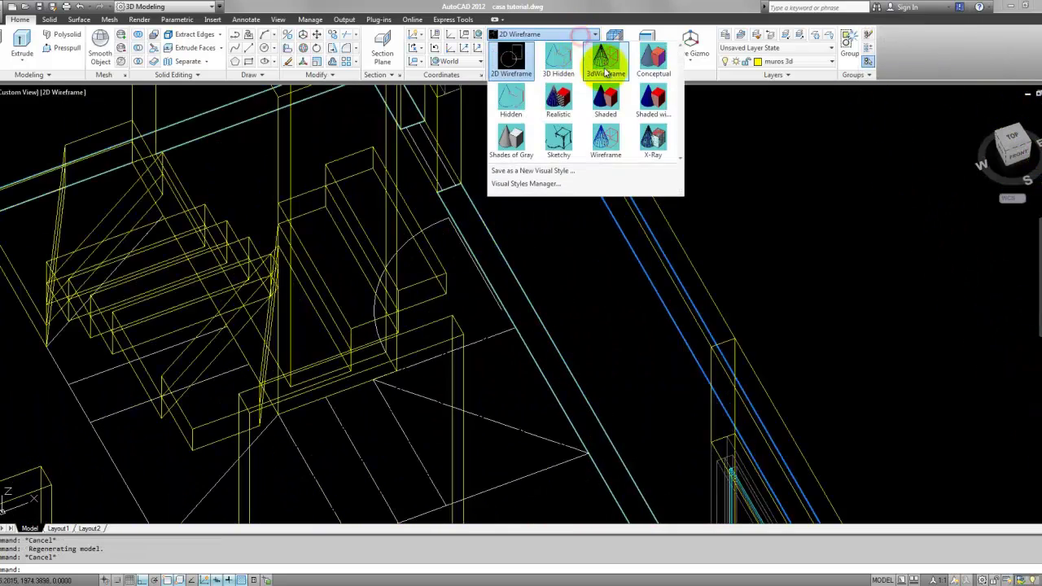
pyautogui.click(637, 58)
pyautogui.scroll(-3, 476, 304)
pyautogui.scroll(2, 495, 291)
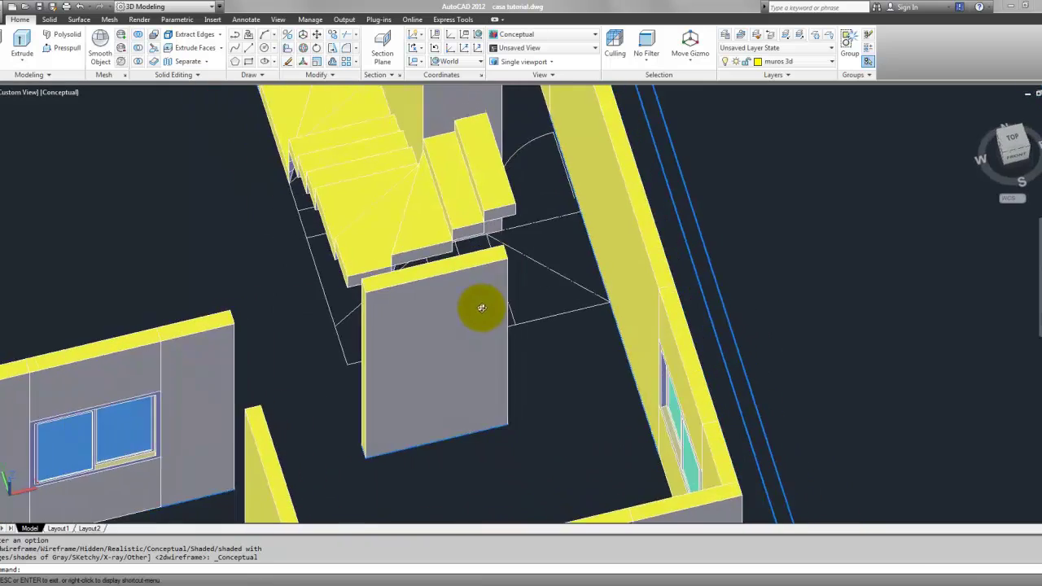
pyautogui.moveTo(477, 302)
pyautogui.keyDown('shift'); pyautogui.mouseDown(button='middle')
pyautogui.moveTo(472, 309)
pyautogui.moveTo(533, 271)
pyautogui.mouseUp(button='middle'); pyautogui.keyUp('shift')
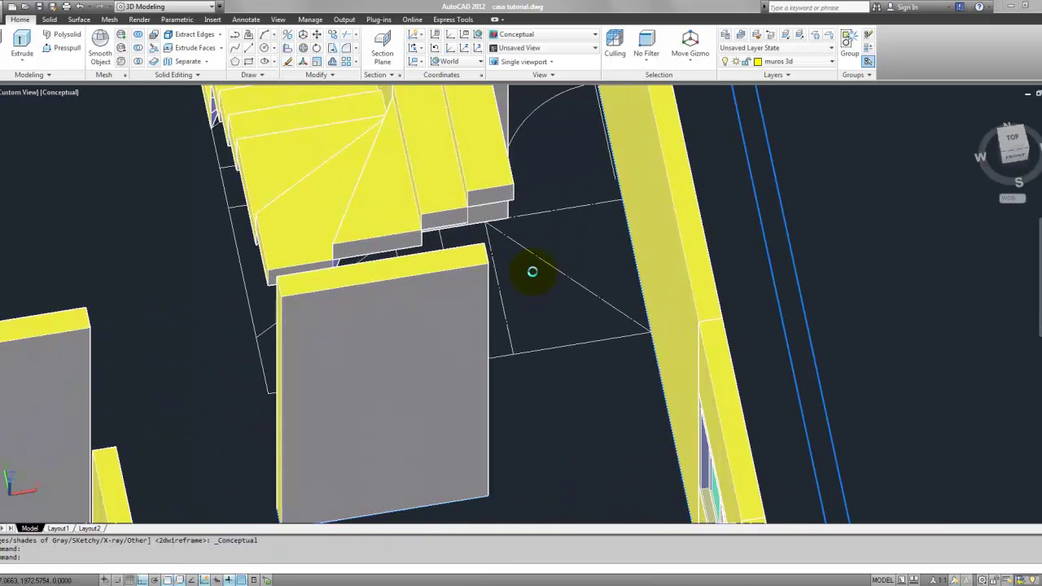
# - Draw a closed triangular 3D polyline from the landing corner to the wall corner
pyautogui.click(265, 35)
pyautogui.moveTo(532, 265)
pyautogui.keyDown('shift'); pyautogui.mouseDown(button='middle')
pyautogui.moveTo(529, 252)
pyautogui.moveTo(495, 241)
pyautogui.mouseUp(button='middle'); pyautogui.keyUp('shift')
pyautogui.click(491, 237)
pyautogui.click(509, 359)
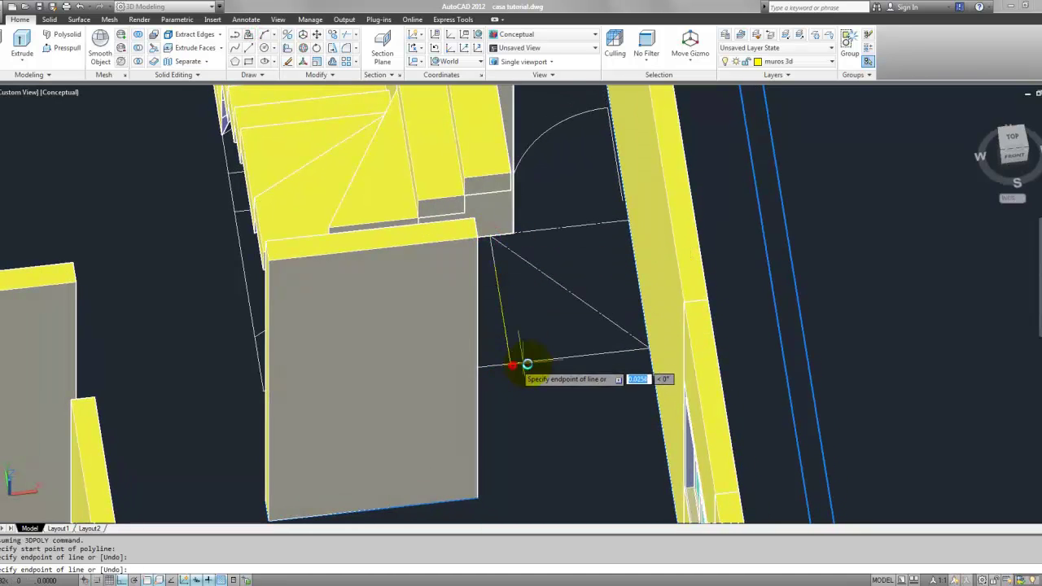
pyautogui.click(646, 352)
pyautogui.write('c')
pyautogui.press('Return')
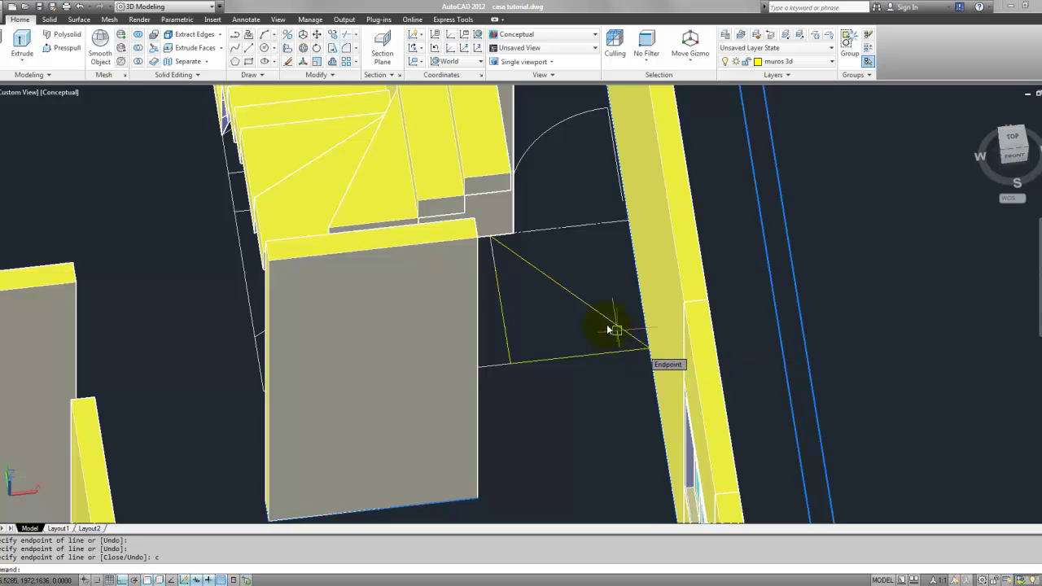
pyautogui.keyDown('shift'); pyautogui.moveTo(607, 238); pyautogui.dragTo(605, 236, button='middle'); pyautogui.keyUp('shift')
pyautogui.scroll(2, 507, 240)
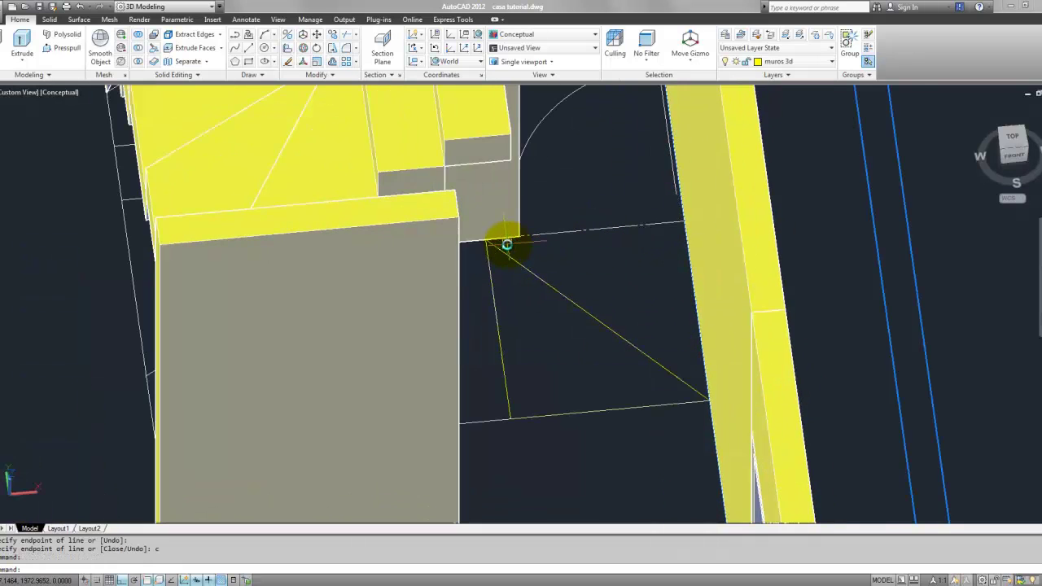
# - Draw a second 3D polyline from the slab corner to the wall corner
pyautogui.click(264, 33)
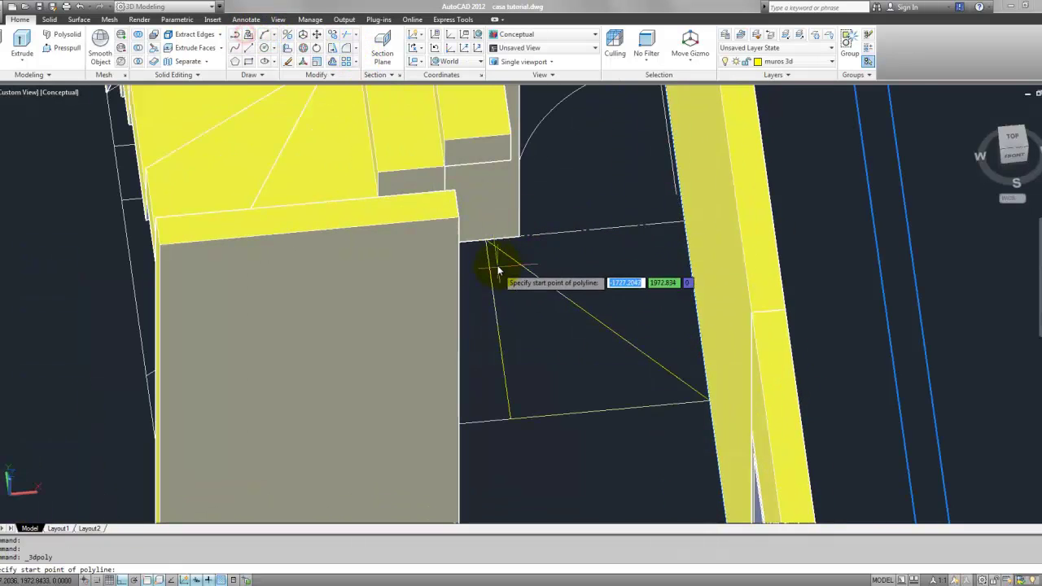
pyautogui.click(485, 239)
pyautogui.click(682, 223)
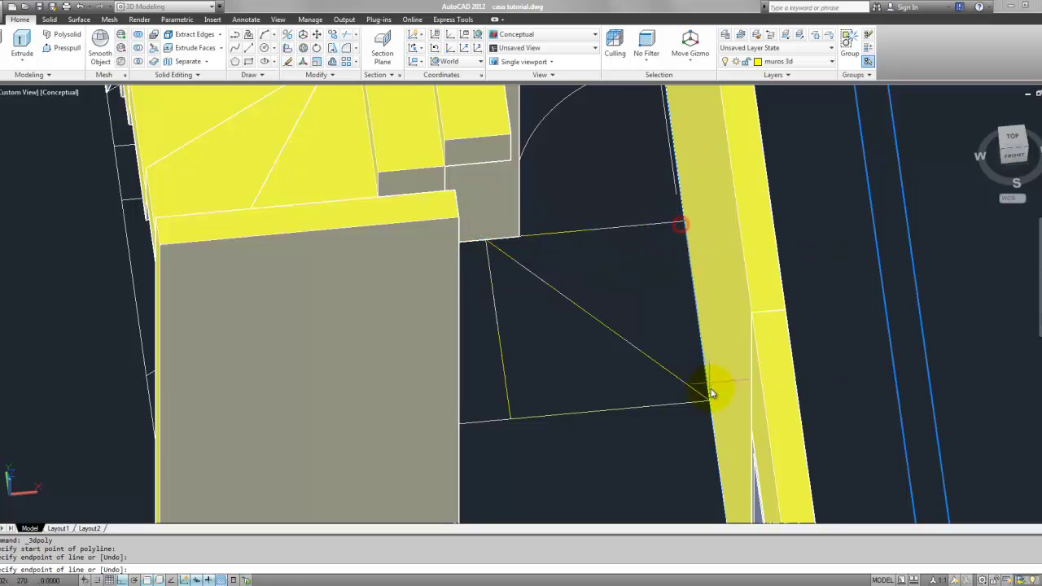
pyautogui.write('c')
pyautogui.press('Return')
pyautogui.press('Escape')
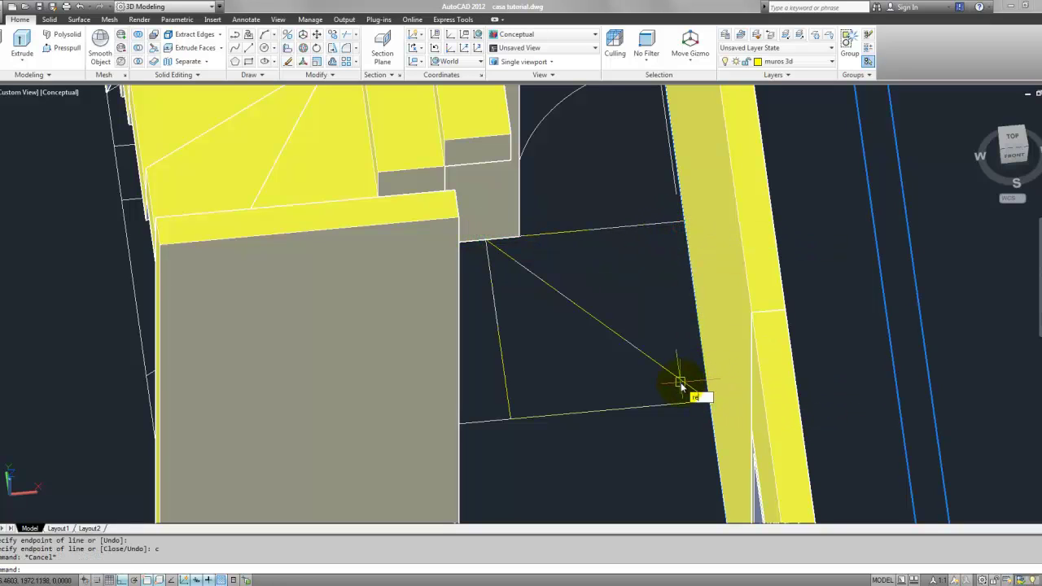
# - Turn the closed outline into a region and extrude it 0.2 high
pyautogui.click(639, 345)
pyautogui.press('Return')
pyautogui.click(587, 354)
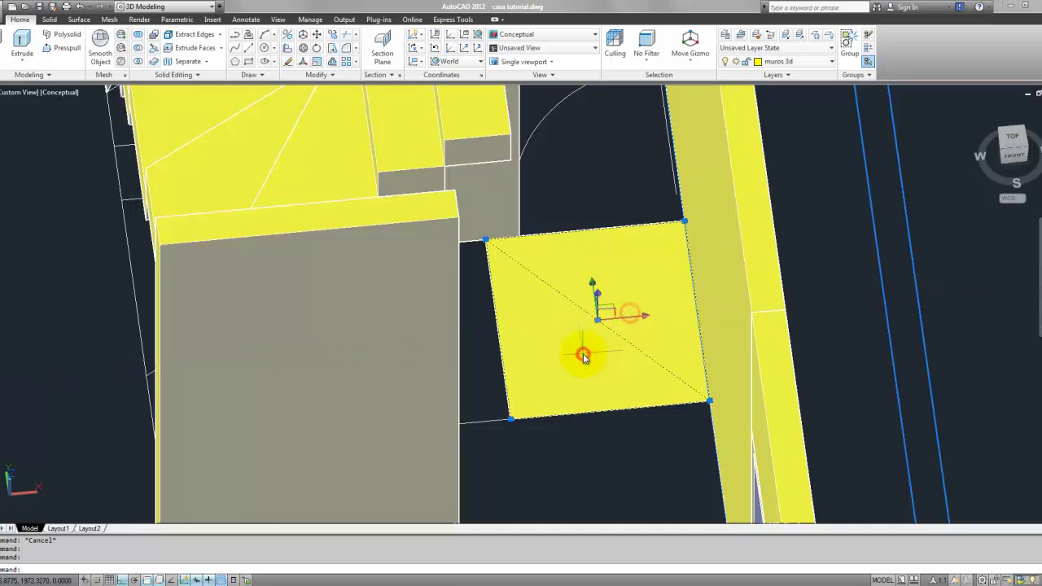
pyautogui.write('ext')
pyautogui.press('Return')
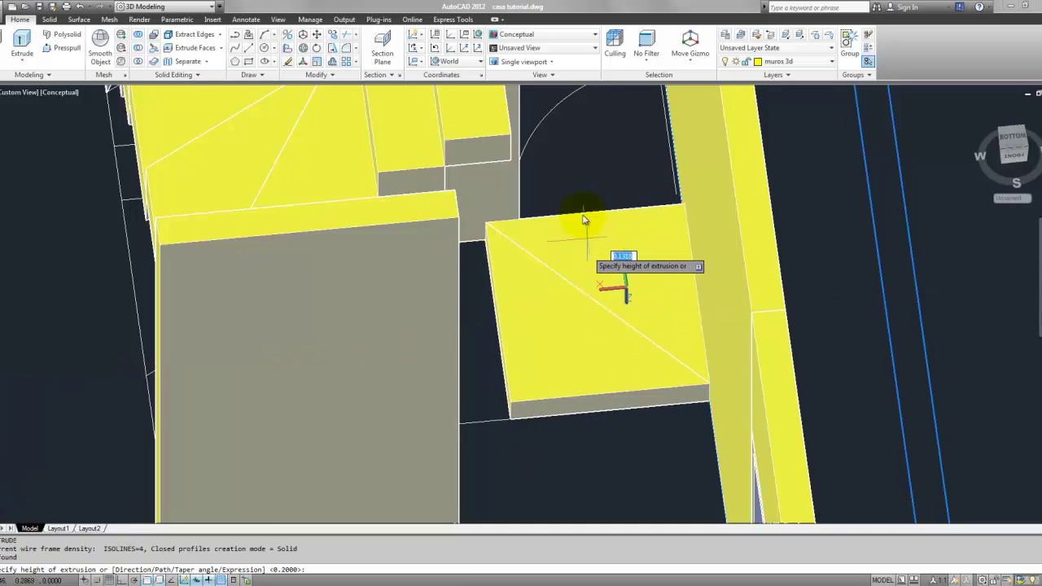
pyautogui.press('Return')
pyautogui.press('Escape')
# - Move the landing pieces from their lower corner up to the top of the straight flight
pyautogui.click(639, 273)
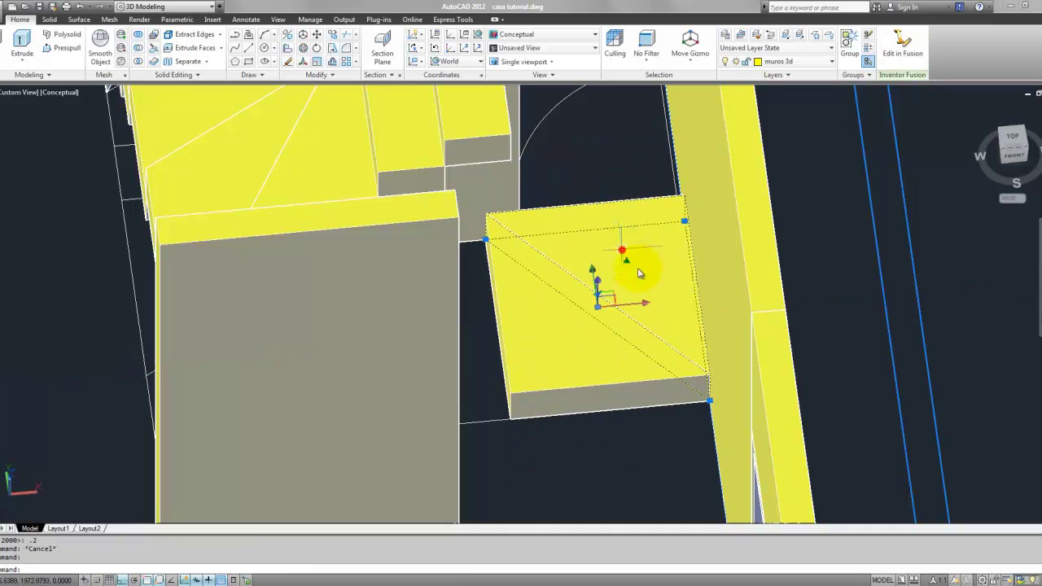
pyautogui.write('e')
pyautogui.press('Return')
pyautogui.scroll(2, 691, 417)
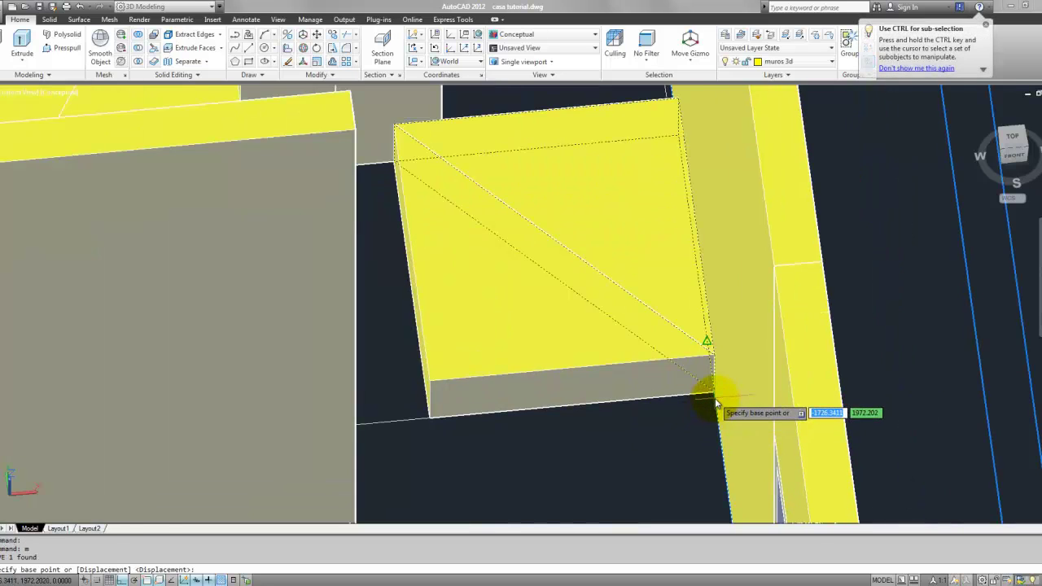
pyautogui.click(715, 395)
pyautogui.press('Escape')
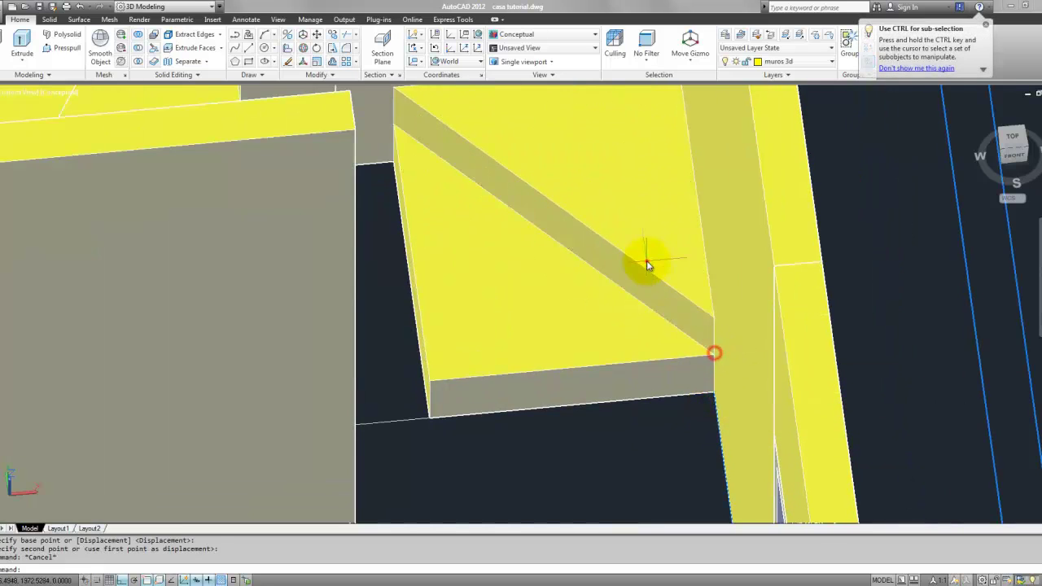
pyautogui.click(646, 261)
pyautogui.write('m')
pyautogui.press('Return')
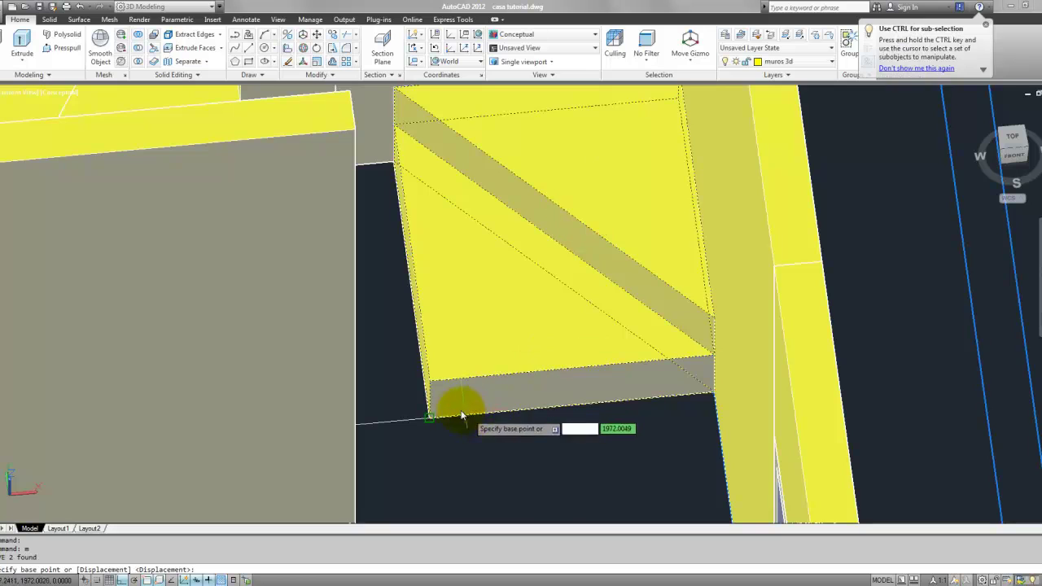
pyautogui.click(430, 420)
pyautogui.scroll(-3, 432, 423)
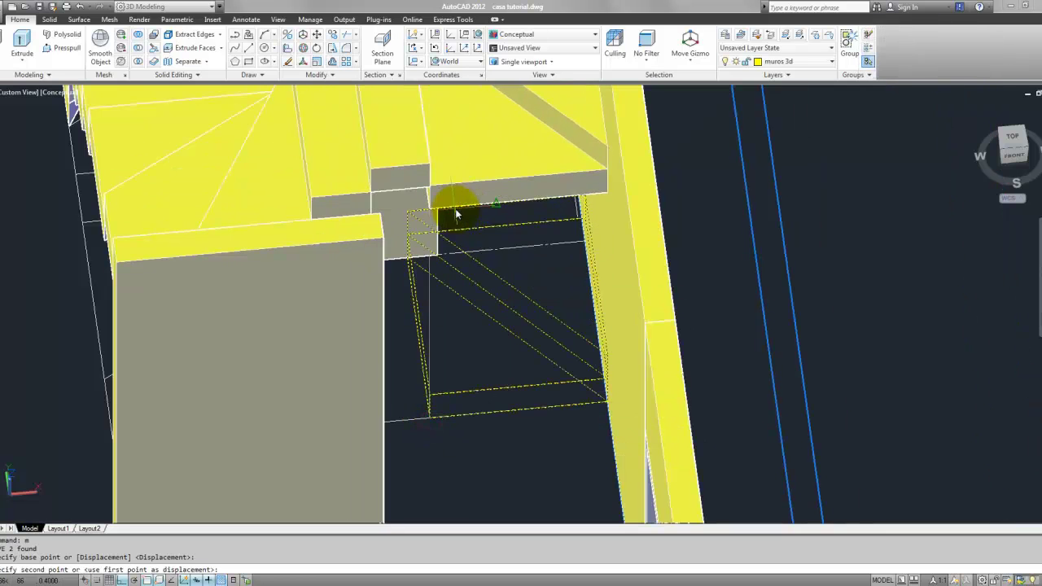
pyautogui.press('Escape')
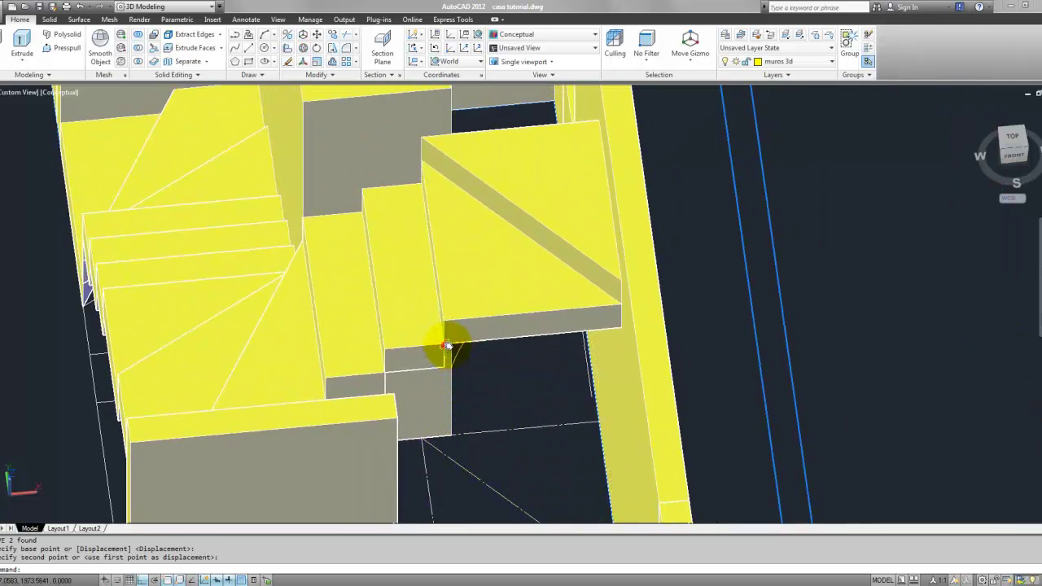
pyautogui.scroll(-2, 515, 362)
# - Orbit, pan and zoom over to the upper-floor plan's stairwell beside the bathroom
pyautogui.moveTo(538, 335)
pyautogui.keyDown('shift'); pyautogui.mouseDown(button='middle')
pyautogui.moveTo(656, 379)
pyautogui.moveTo(623, 284)
pyautogui.mouseUp(button='middle'); pyautogui.keyUp('shift')
pyautogui.scroll(3, 619, 359)
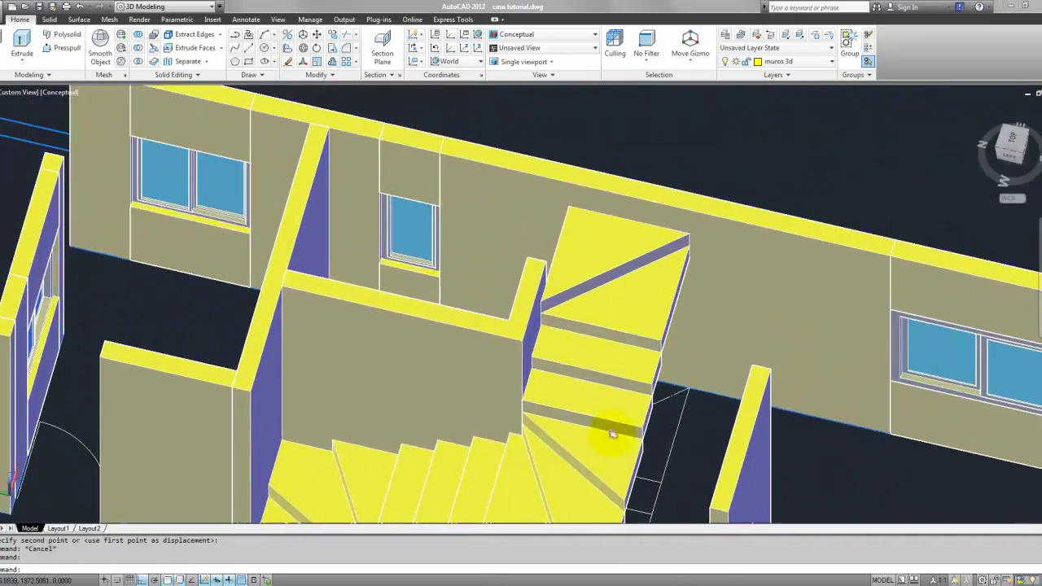
pyautogui.moveTo(612, 431)
pyautogui.keyDown('shift'); pyautogui.mouseDown(button='middle')
pyautogui.moveTo(573, 307)
pyautogui.moveTo(536, 276)
pyautogui.mouseUp(button='middle'); pyautogui.keyUp('shift')
pyautogui.scroll(-3, 488, 239)
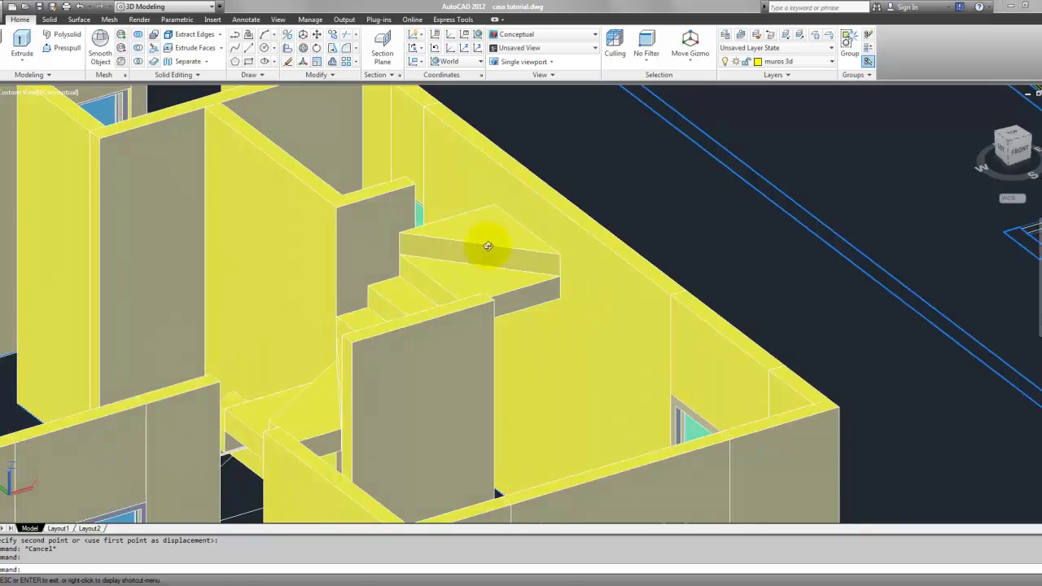
pyautogui.scroll(-3, 524, 315)
pyautogui.scroll(-3, 527, 322)
pyautogui.moveTo(732, 234); pyautogui.dragTo(562, 385, button='middle')
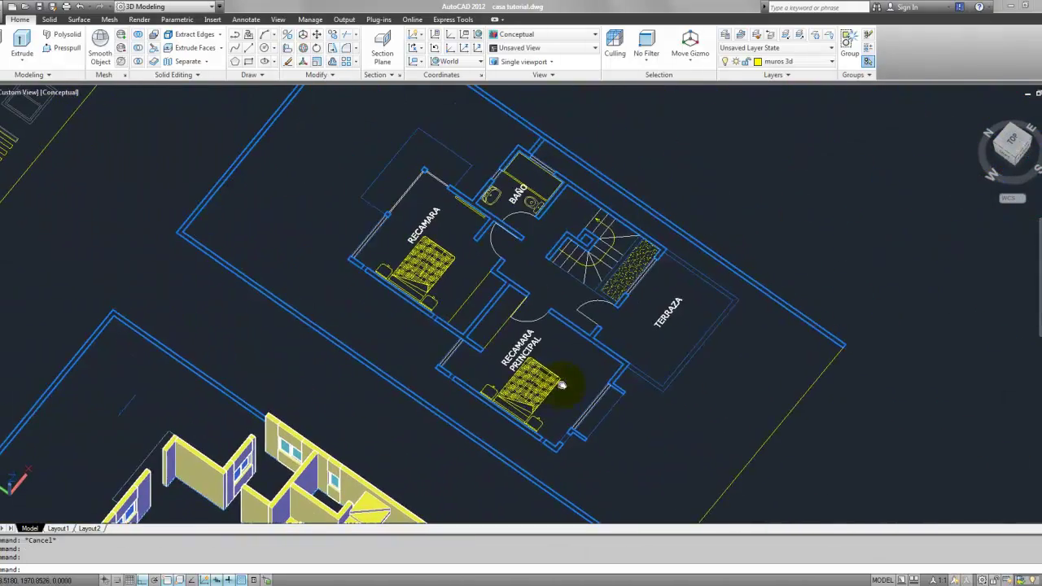
pyautogui.moveTo(592, 260); pyautogui.dragTo(623, 182, button='middle')
pyautogui.scroll(1, 624, 203)
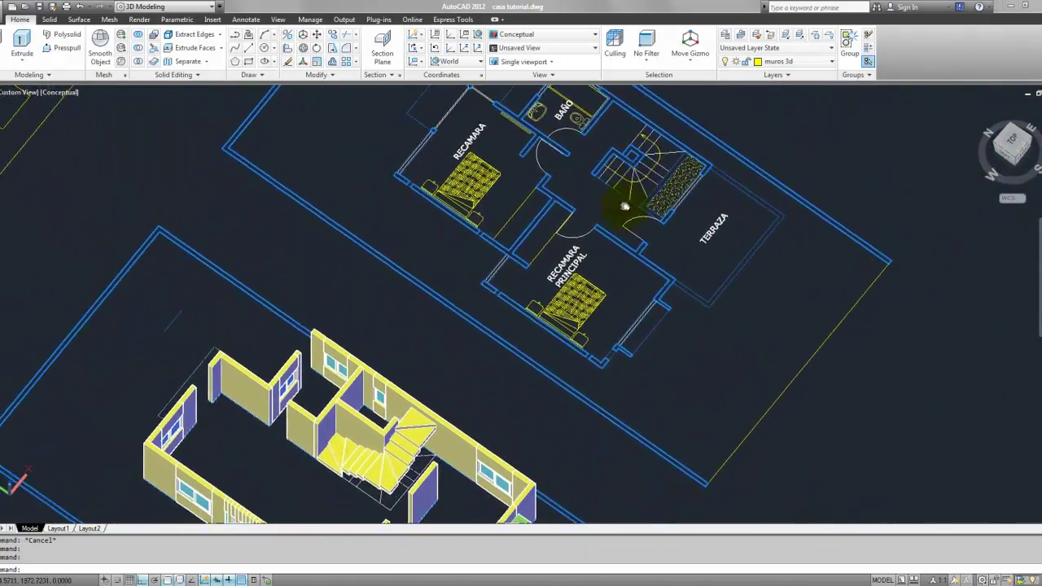
pyautogui.scroll(2, 659, 187)
pyautogui.scroll(2, 546, 184)
pyautogui.scroll(2, 607, 188)
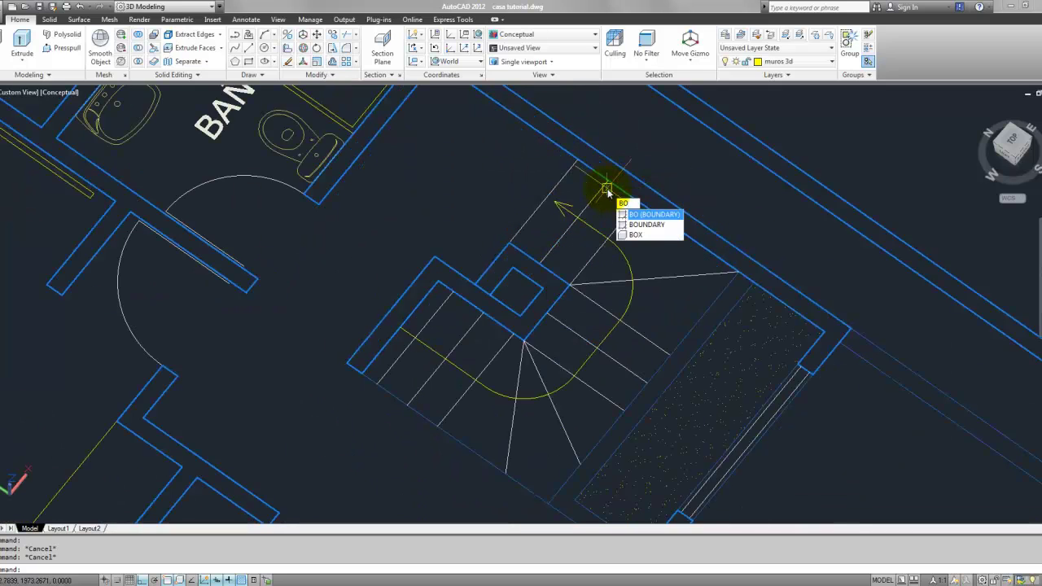
# - Draw a 0.2-high box over the top stair of the upper-floor stair plan
pyautogui.moveTo(592, 186); pyautogui.dragTo(587, 257, button='middle')
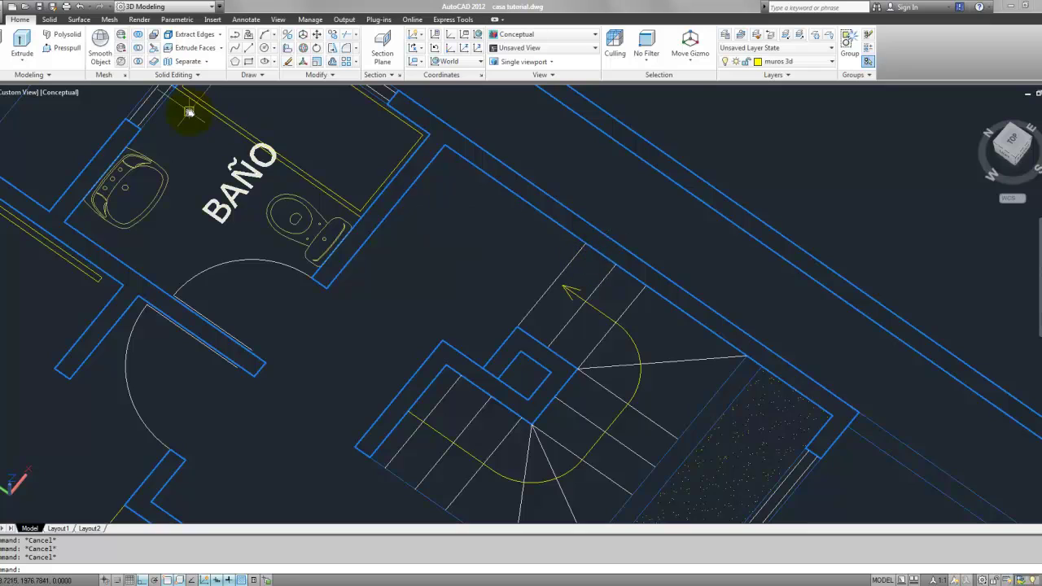
pyautogui.click(2, 39)
pyautogui.scroll(1, 632, 326)
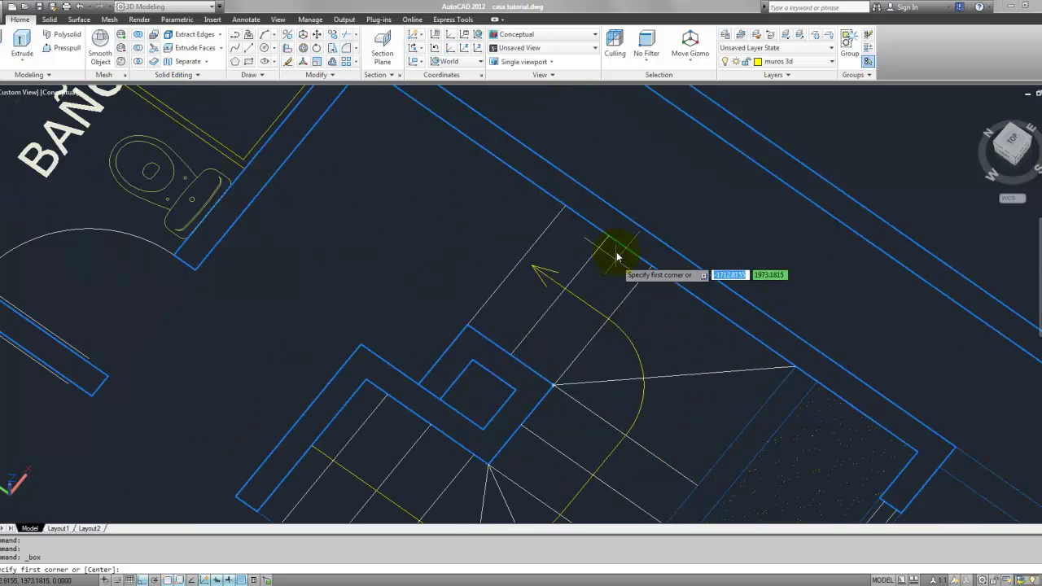
pyautogui.click(612, 238)
pyautogui.click(555, 381)
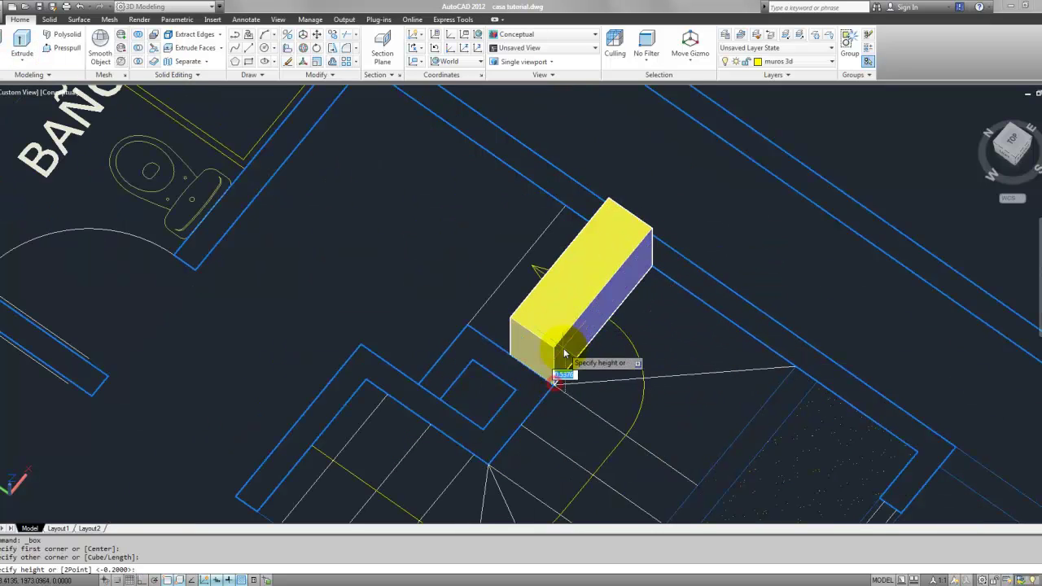
pyautogui.press('Return')
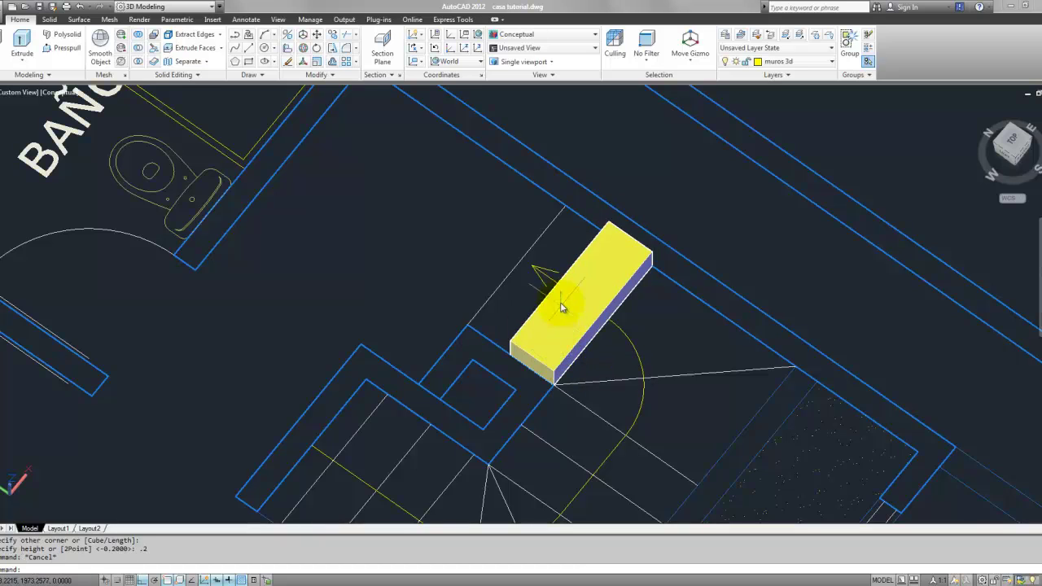
pyautogui.press('Escape')
pyautogui.click(561, 308)
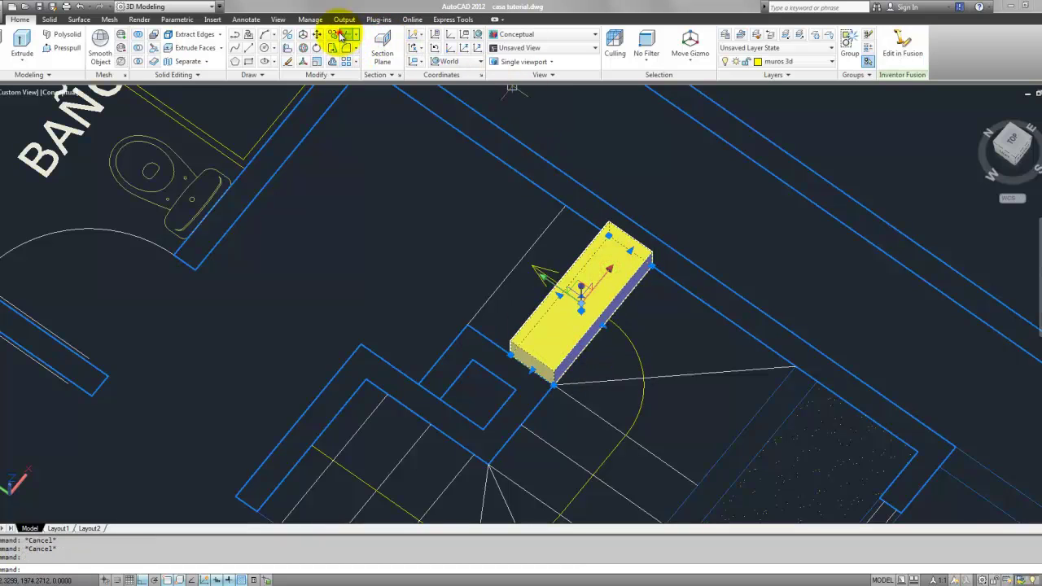
# - Copy the box one tread up-left, from its corner as base point
pyautogui.click(342, 36)
pyautogui.press('Escape')
pyautogui.press('Escape')
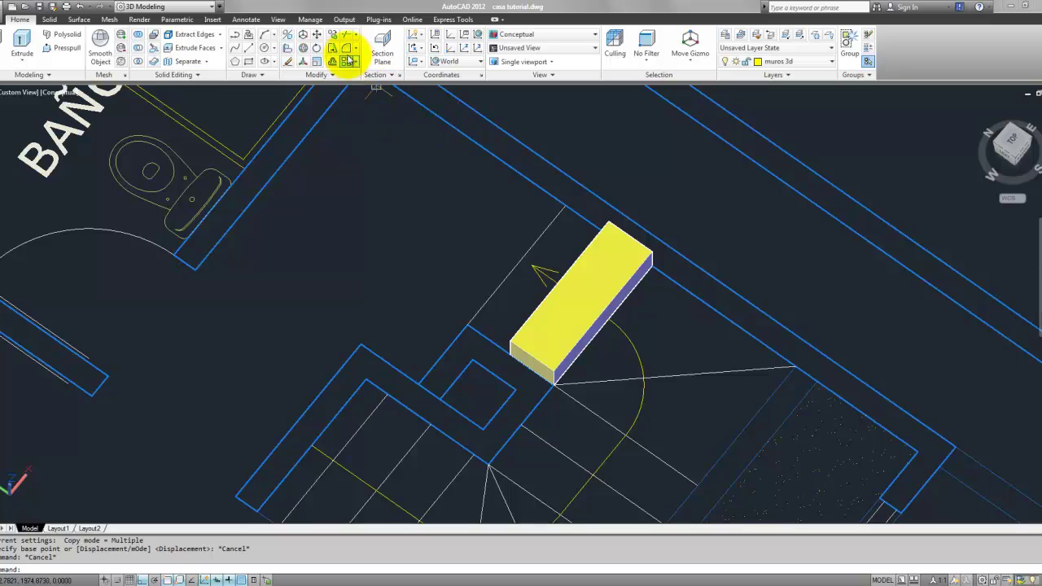
pyautogui.click(333, 35)
pyautogui.click(615, 300)
pyautogui.scroll(2, 615, 318)
pyautogui.press('Return')
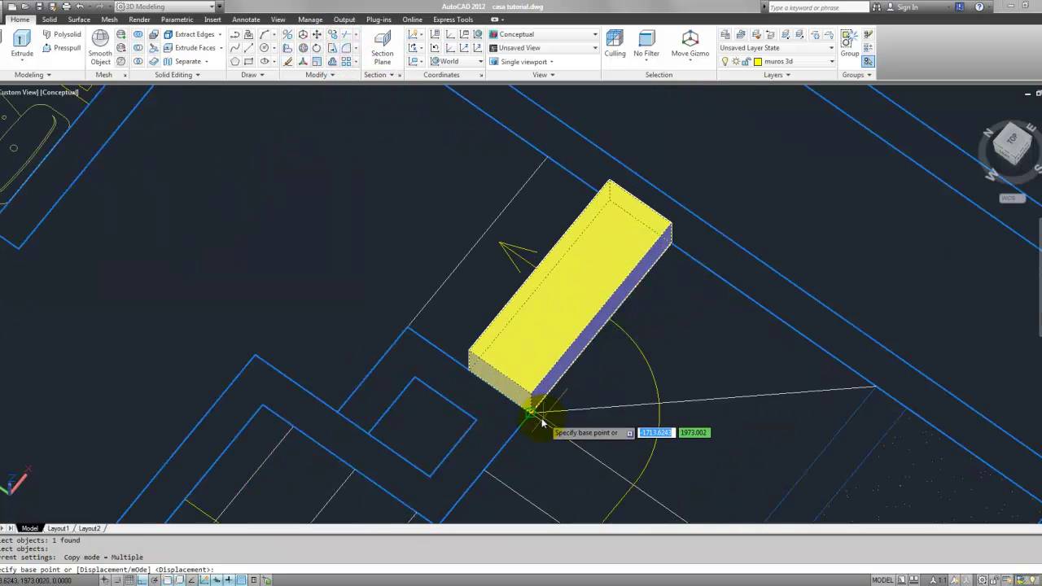
pyautogui.click(528, 416)
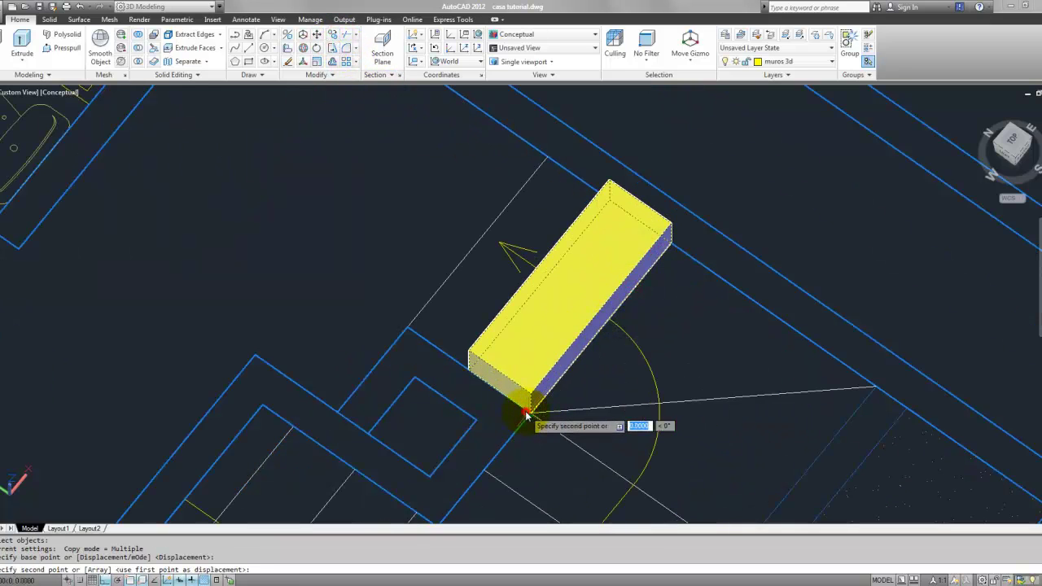
pyautogui.click(468, 353)
pyautogui.press('Escape')
# - Select both boxes and try moving them from a corner, cancelling the attempts
pyautogui.click(482, 305)
pyautogui.press('Return')
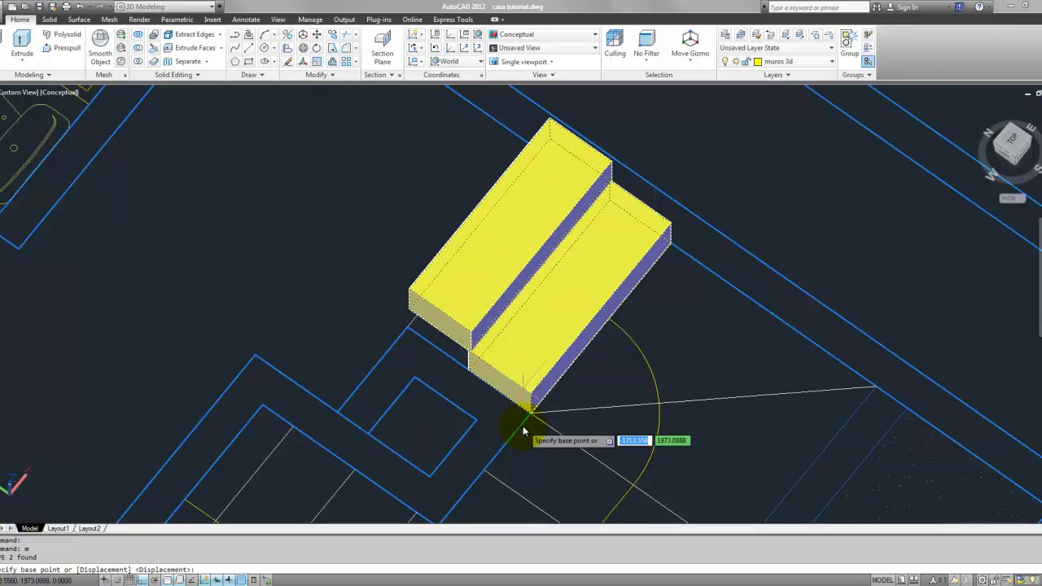
pyautogui.scroll(5, 521, 415)
pyautogui.press('Escape')
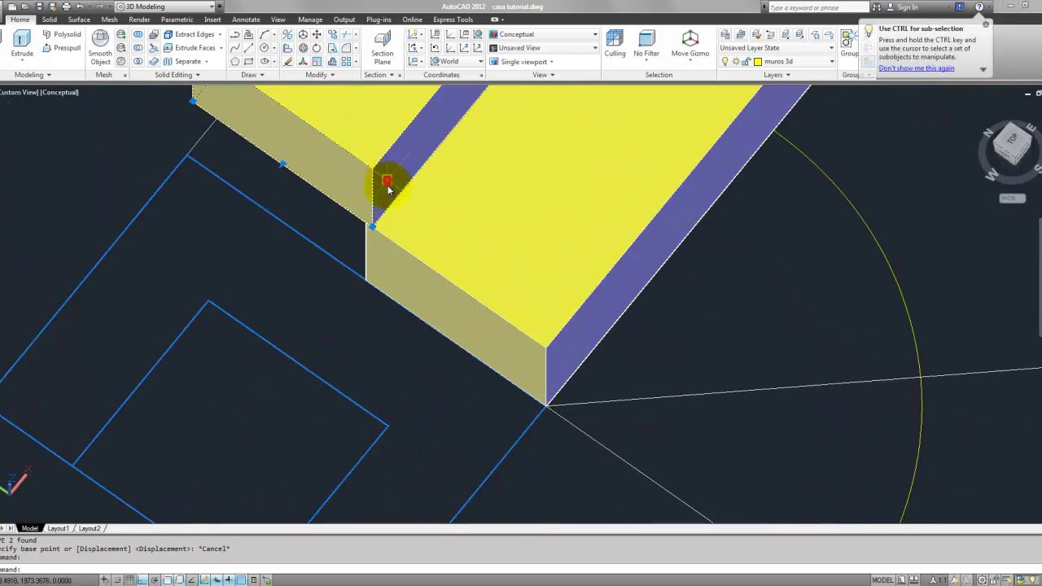
pyautogui.scroll(2, 370, 218)
pyautogui.press('Return')
pyautogui.click(365, 219)
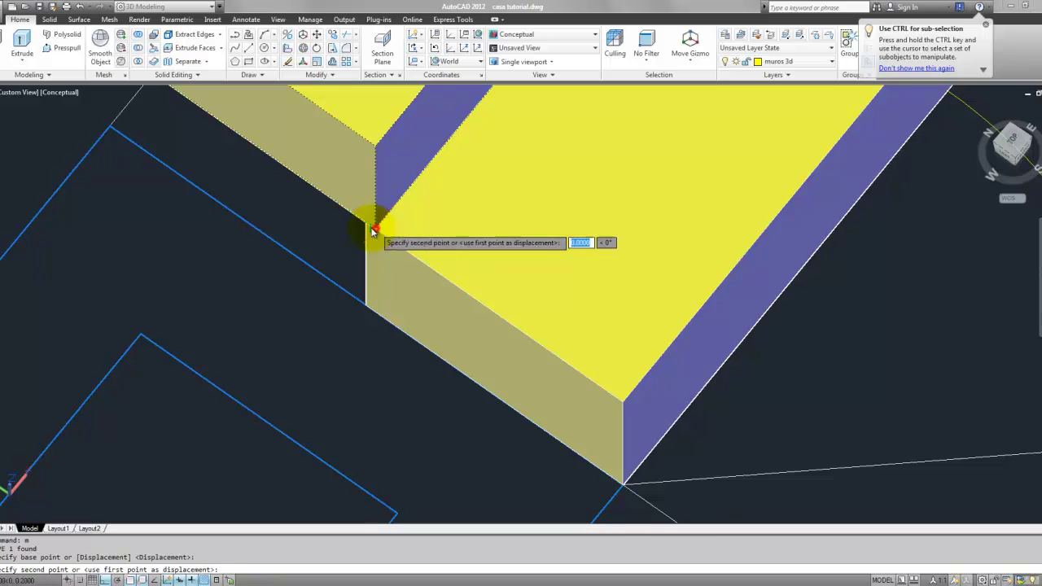
pyautogui.press('Escape')
# - Reselect both boxes and start moving them from the box corner base point
pyautogui.click(346, 197)
pyautogui.click(478, 268)
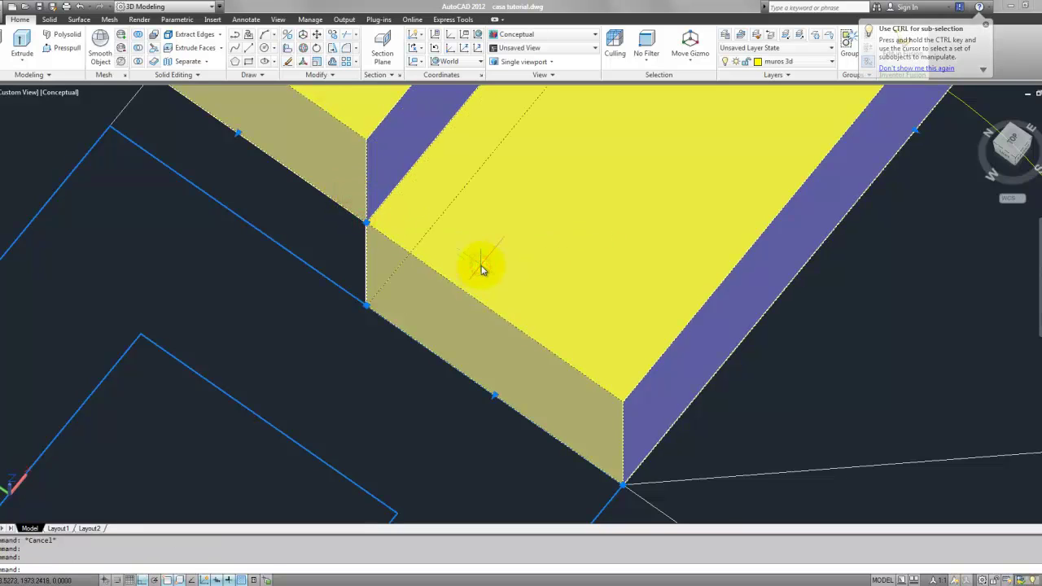
pyautogui.write('m')
pyautogui.press('Return')
pyautogui.click(623, 489)
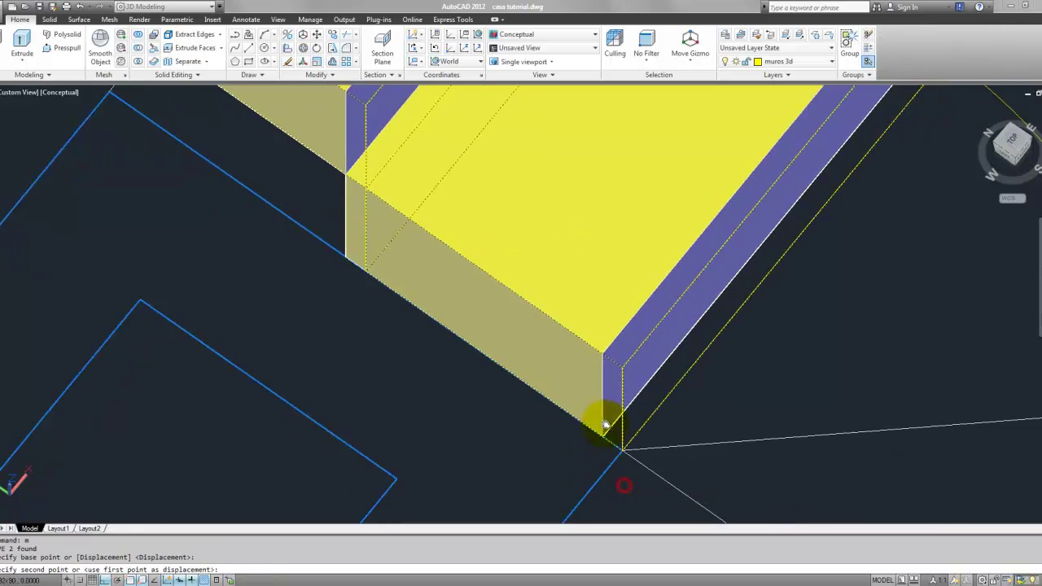
pyautogui.scroll(-5, 615, 419)
pyautogui.scroll(-3, 617, 403)
pyautogui.scroll(3, 665, 220)
# - Drop the two step boxes onto the top of the 3D staircase and inspect a stair piece
pyautogui.scroll(-3, 643, 269)
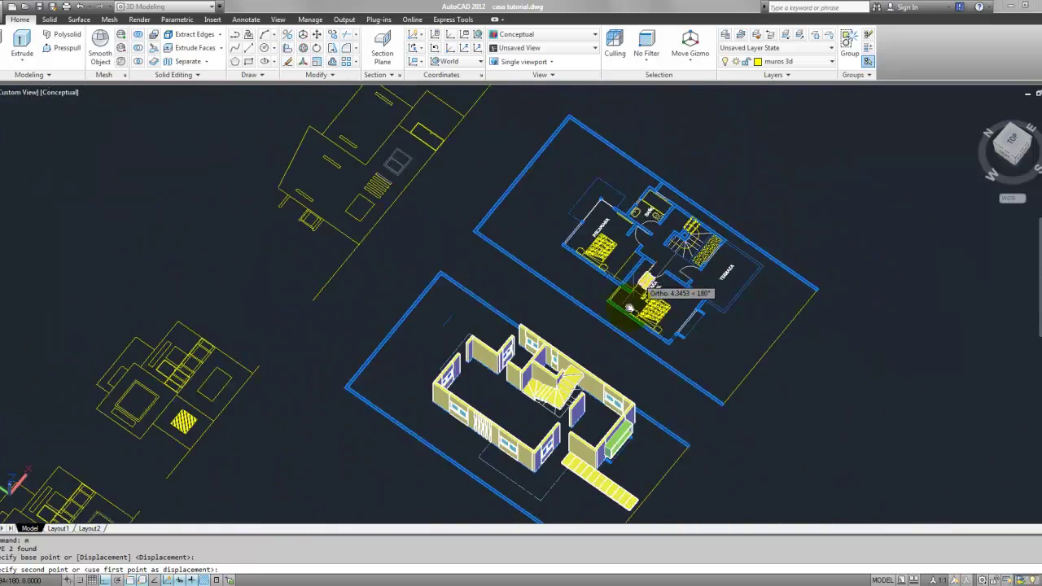
pyautogui.scroll(3, 594, 411)
pyautogui.scroll(3, 511, 273)
pyautogui.scroll(2, 482, 230)
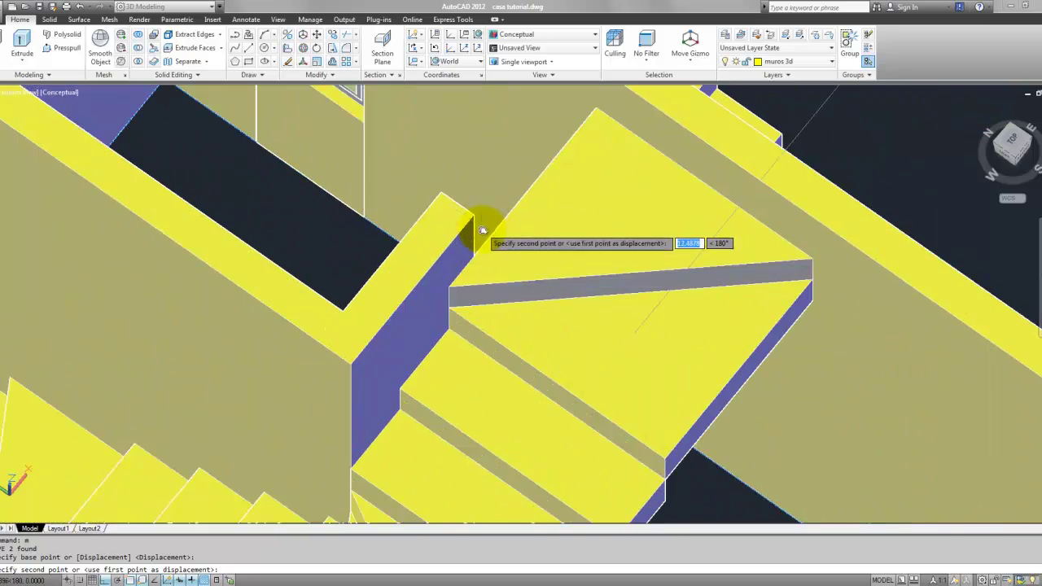
pyautogui.click(444, 289)
pyautogui.press('Escape')
pyautogui.scroll(1, 513, 302)
pyautogui.scroll(-2, 513, 302)
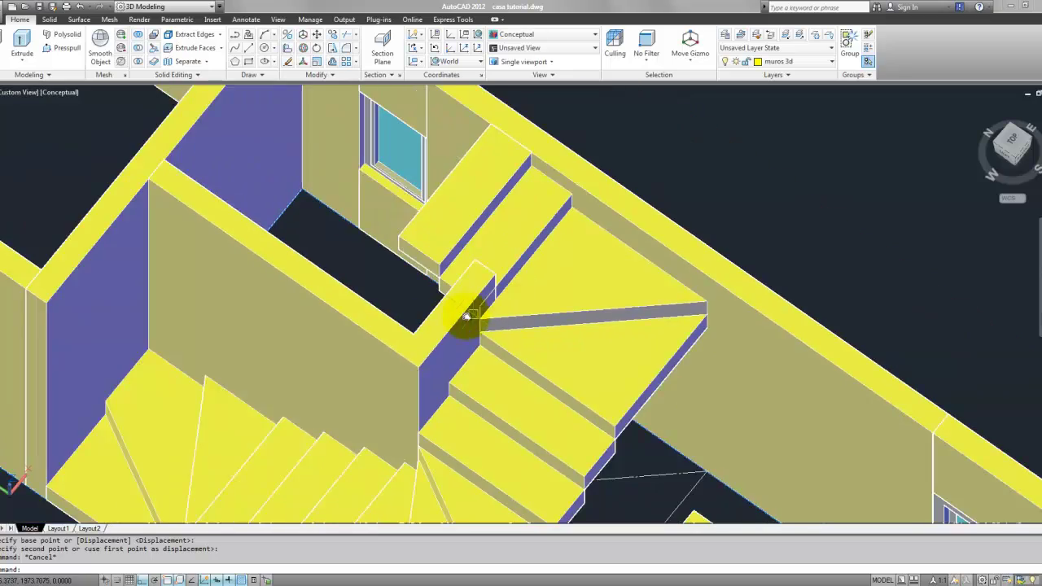
pyautogui.click(442, 314)
pyautogui.press('Escape')
# - Orbit the yellow house to a near top-down view in 2D Wireframe
pyautogui.scroll(-1, 452, 309)
pyautogui.scroll(1, 467, 282)
pyautogui.scroll(-2, 467, 282)
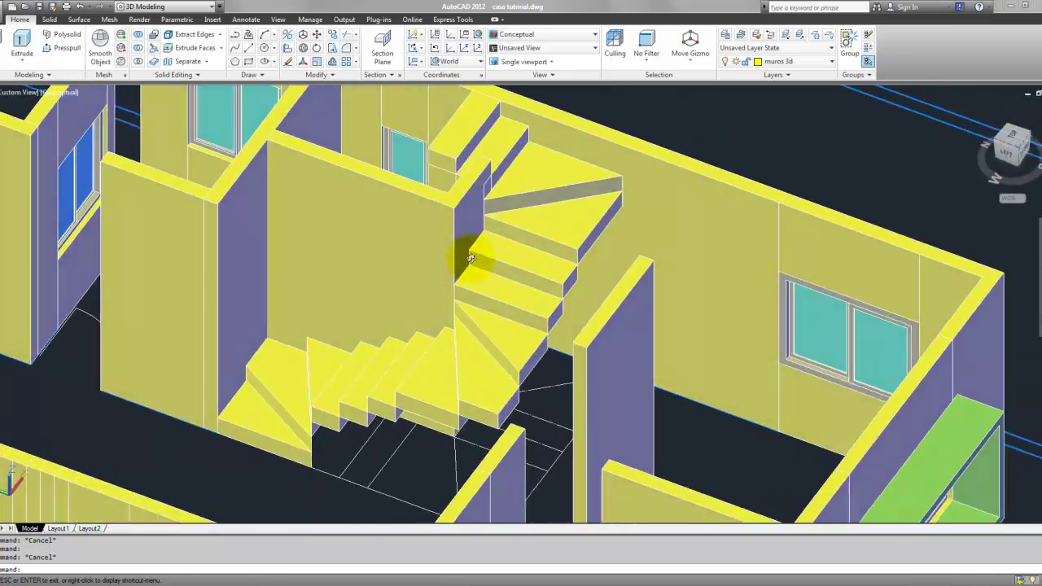
pyautogui.scroll(-2, 540, 344)
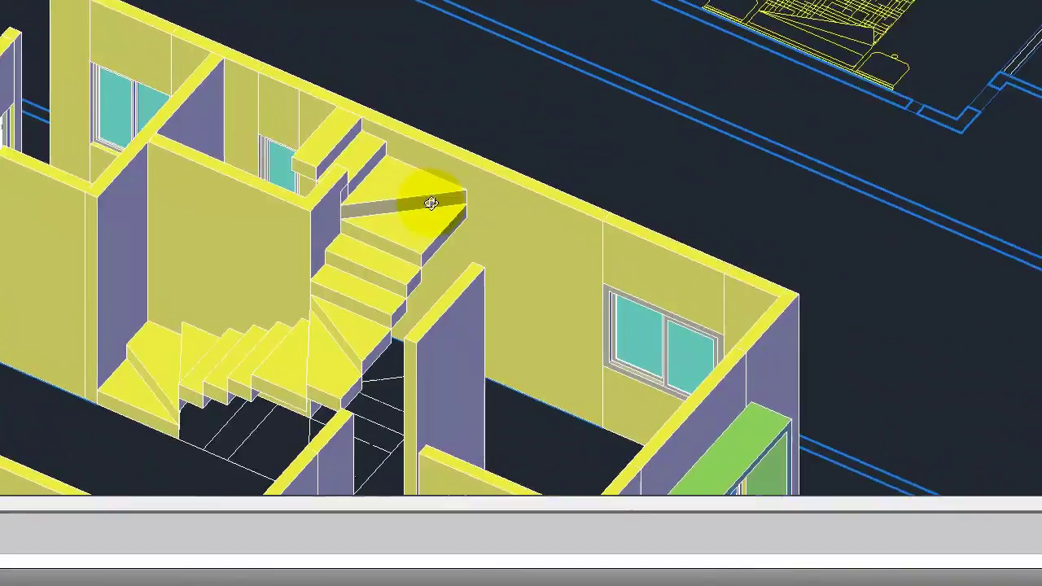
pyautogui.moveTo(430, 203)
pyautogui.mouseDown(button='middle')
pyautogui.moveTo(361, 202)
pyautogui.moveTo(302, 176)
pyautogui.moveTo(188, 220)
pyautogui.moveTo(90, 234)
pyautogui.mouseUp(button='middle')
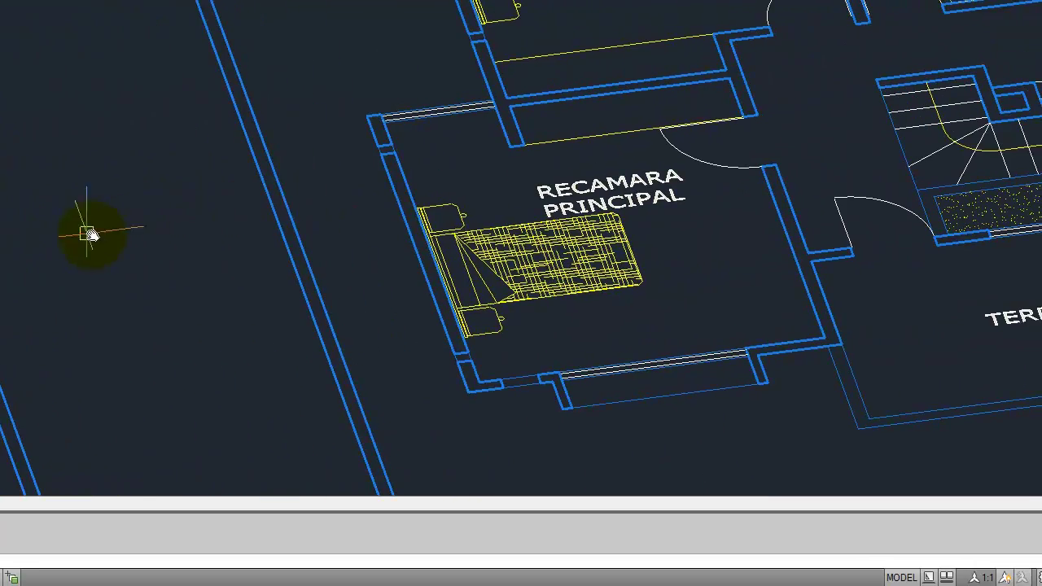
pyautogui.moveTo(263, 175)
pyautogui.mouseDown(button='middle')
pyautogui.moveTo(500, 181)
pyautogui.moveTo(429, 181)
pyautogui.mouseUp(button='middle')
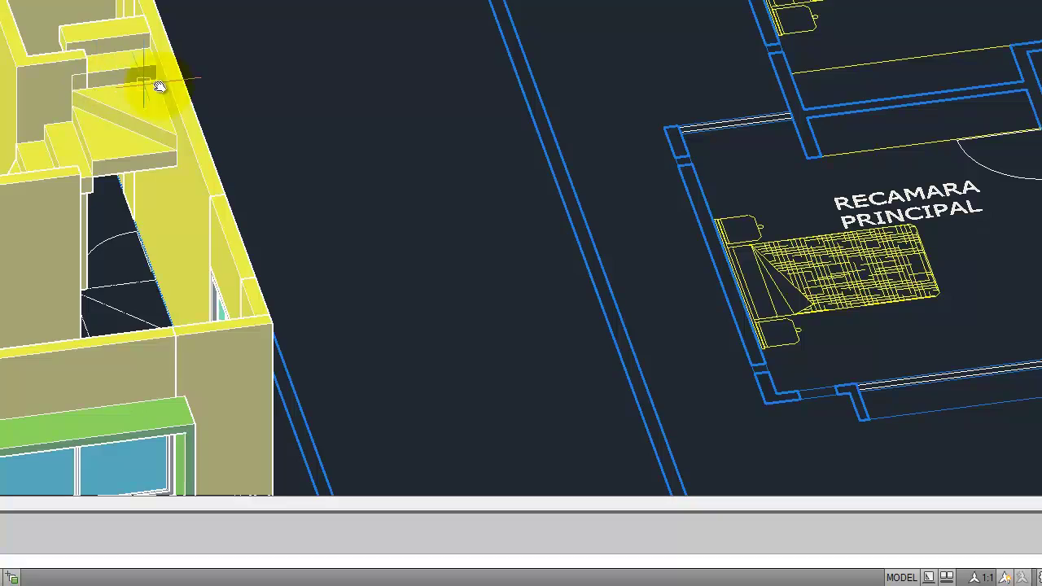
pyautogui.moveTo(159, 87)
pyautogui.mouseDown(button='middle')
pyautogui.moveTo(102, 93)
pyautogui.moveTo(51, 244)
pyautogui.moveTo(92, 317)
pyautogui.mouseUp(button='middle')
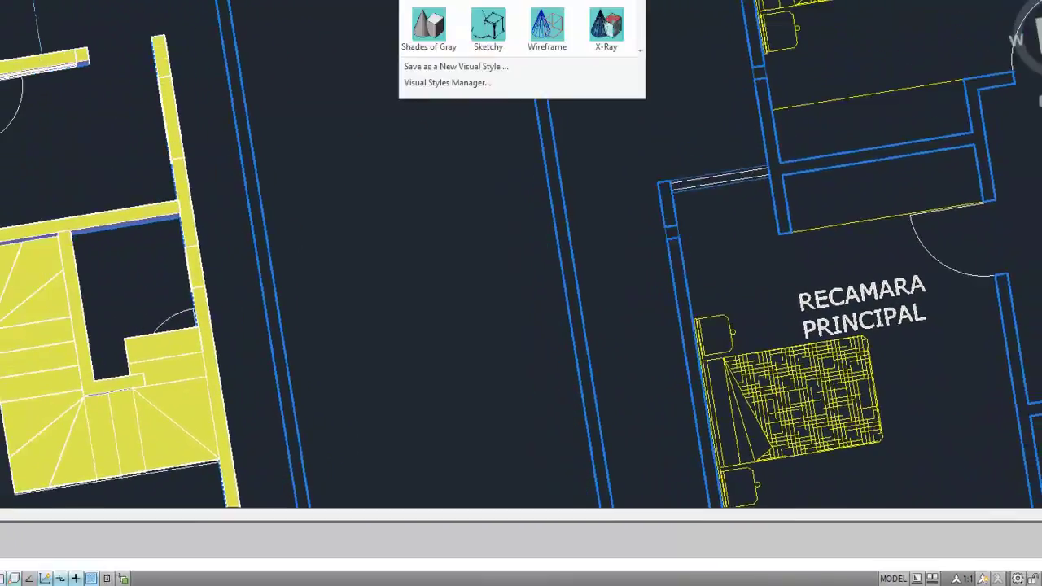
pyautogui.click(518, 86)
# - From the TOP view, zoom into the stairs and tilt the plan into 3D
pyautogui.click(1010, 146)
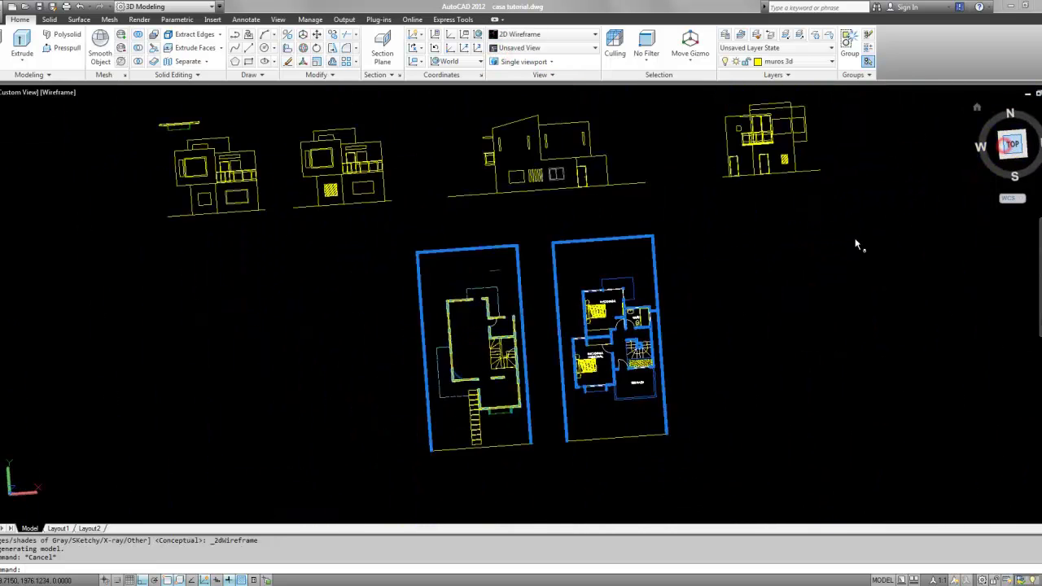
pyautogui.scroll(3, 522, 364)
pyautogui.scroll(5, 506, 303)
pyautogui.scroll(2, 506, 303)
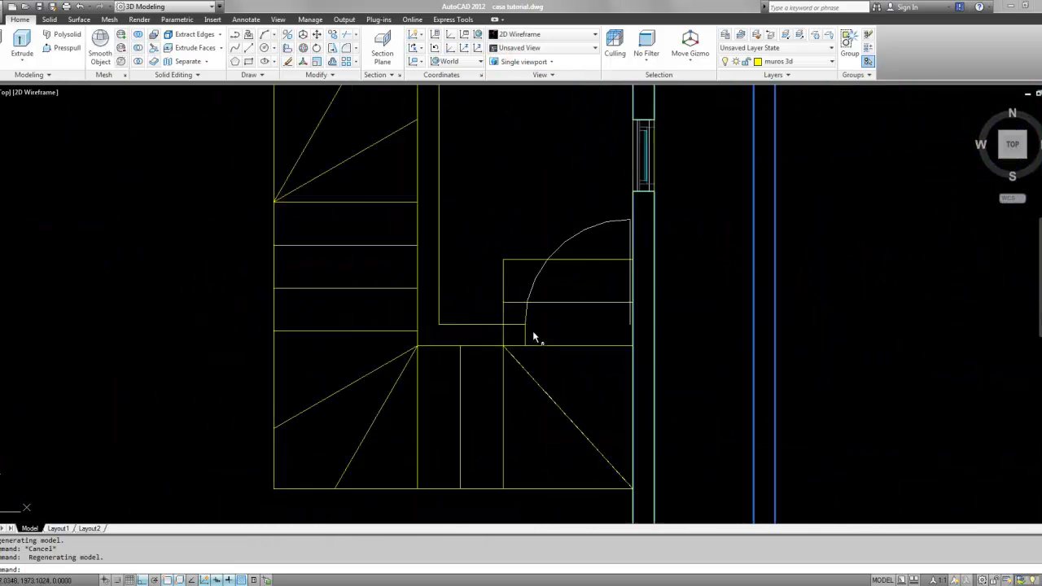
pyautogui.scroll(2, 533, 337)
pyautogui.scroll(2, 512, 342)
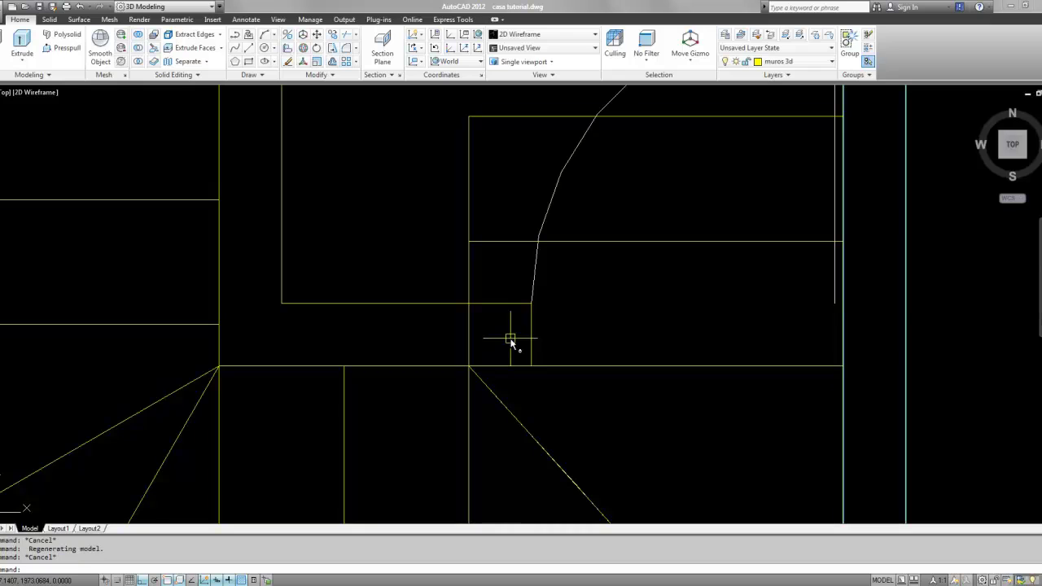
pyautogui.write('orbit')
pyautogui.press('Return')
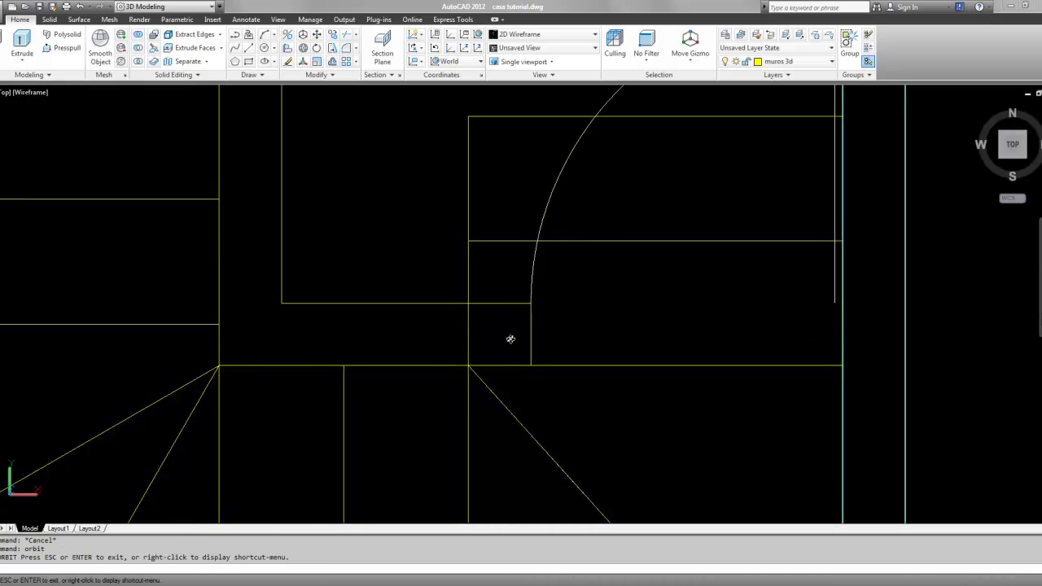
pyautogui.moveTo(511, 338)
pyautogui.mouseDown()
pyautogui.moveTo(540, 361)
pyautogui.moveTo(562, 337)
pyautogui.mouseUp()
pyautogui.press('Escape')
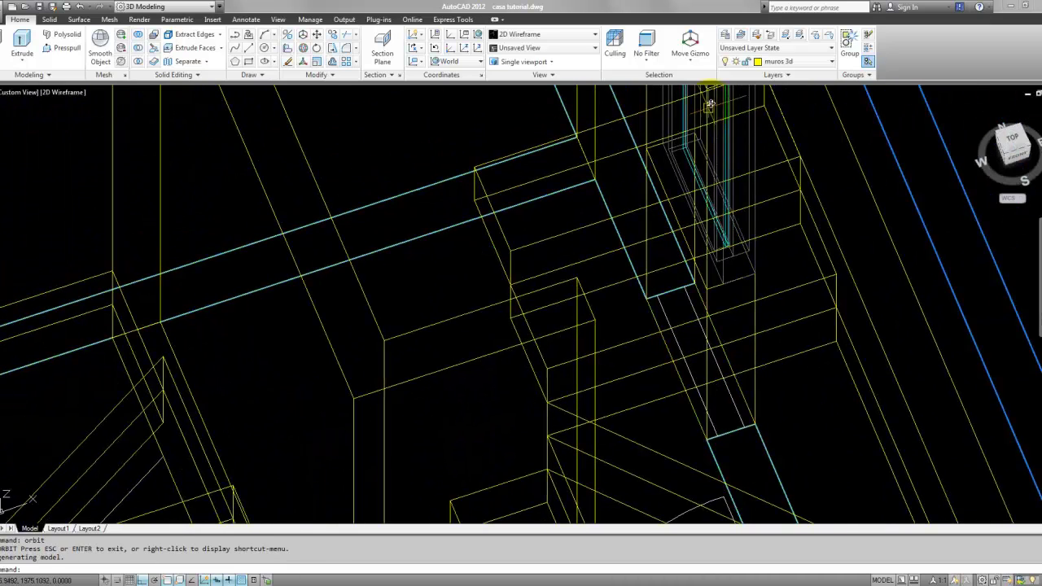
# - Shade the model in Conceptual style and orbit to look down onto the landing
pyautogui.click(762, 62)
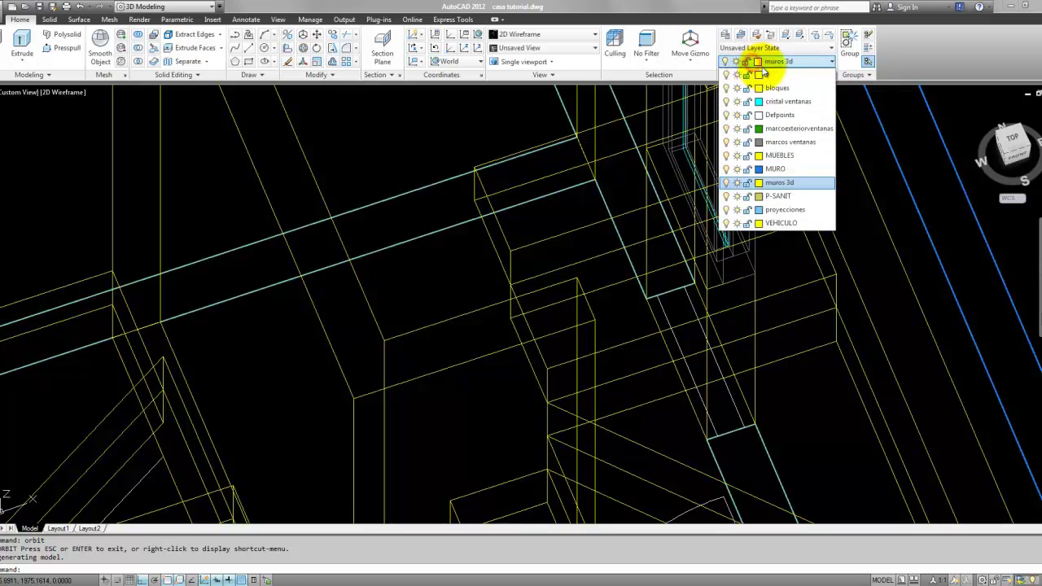
pyautogui.click(561, 35)
pyautogui.click(646, 55)
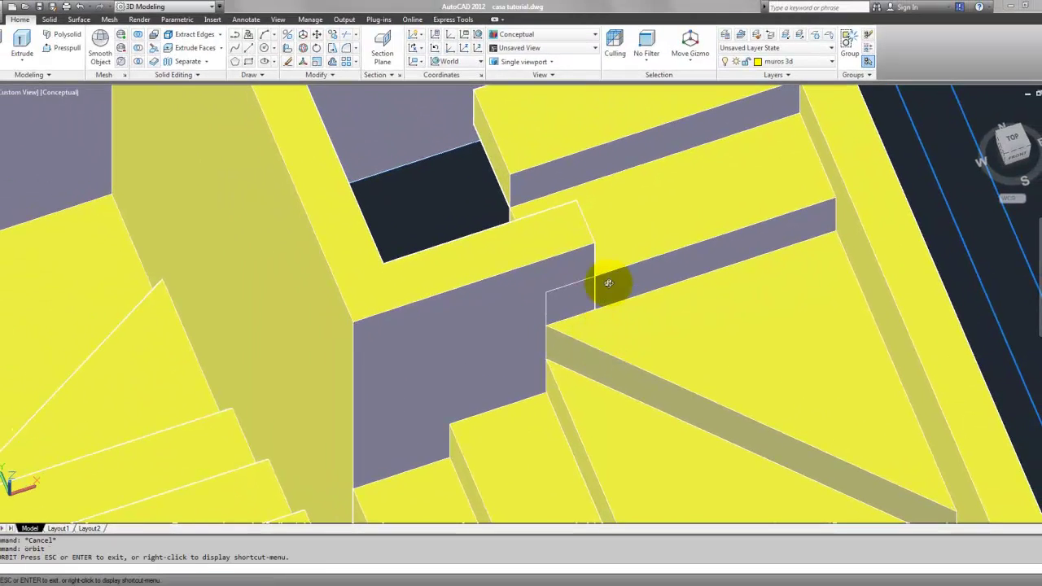
pyautogui.moveTo(608, 282); pyautogui.dragTo(558, 309)
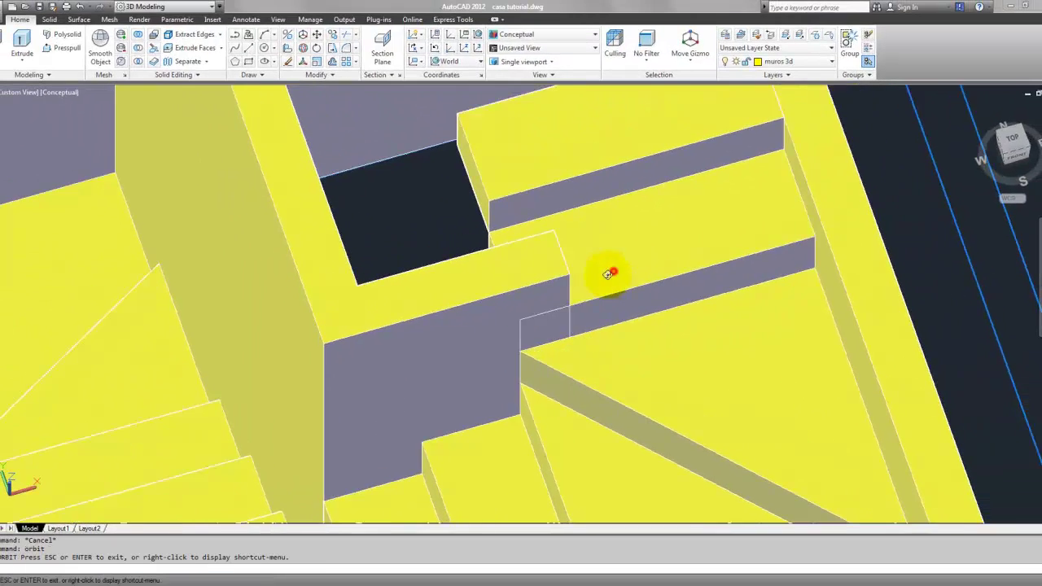
pyautogui.press('Escape')
pyautogui.press('Escape')
pyautogui.press('Escape')
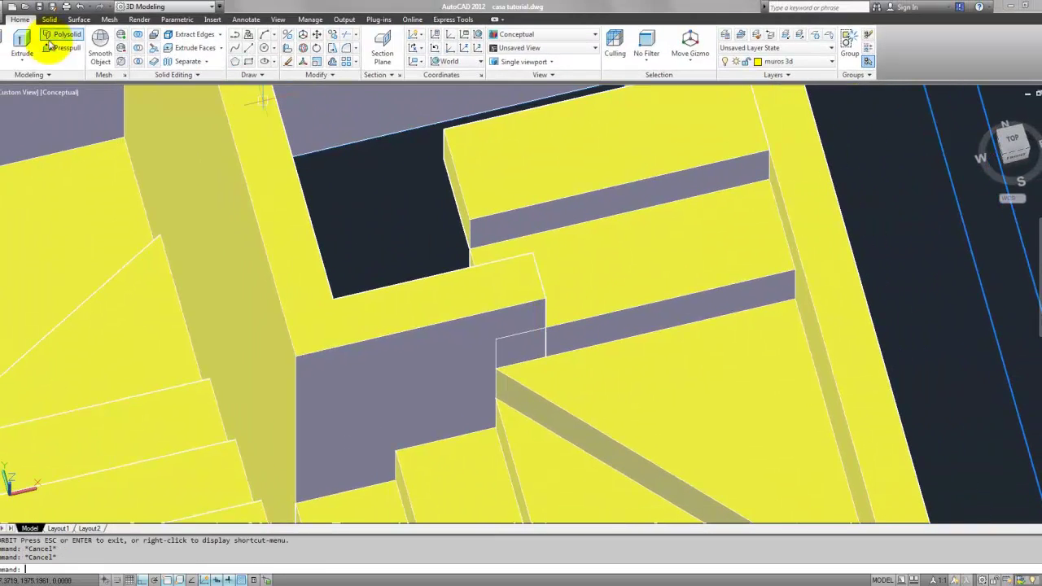
pyautogui.click(4, 44)
pyautogui.click(533, 257)
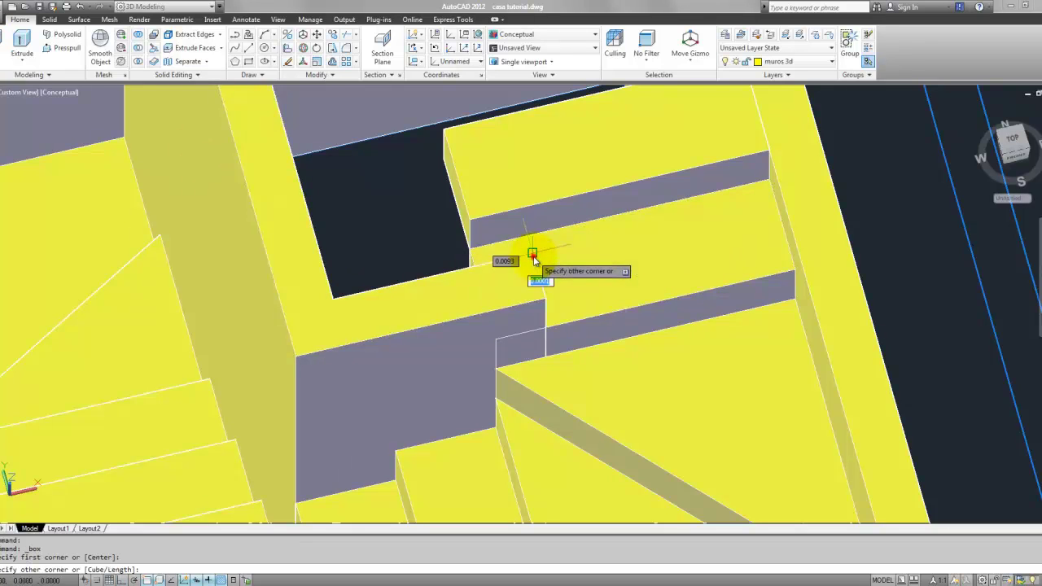
pyautogui.press('Escape')
pyautogui.press('Return')
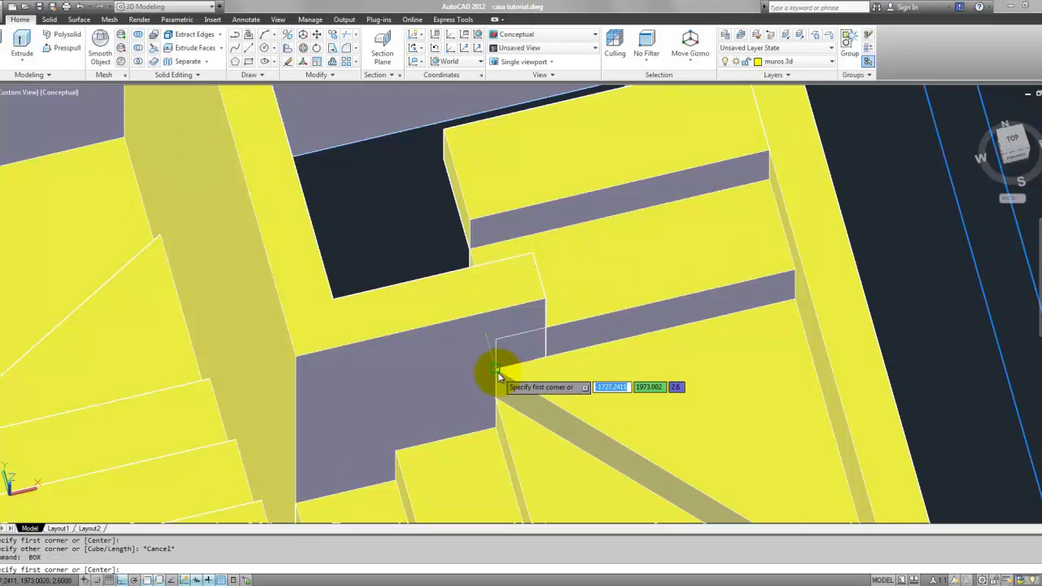
pyautogui.click(497, 372)
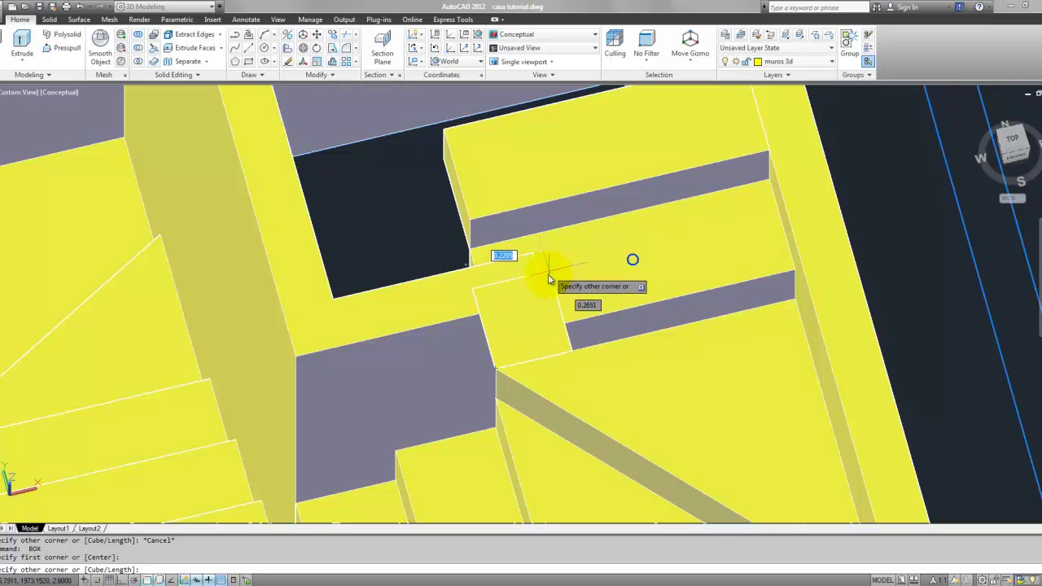
pyautogui.press('Escape')
pyautogui.press('Return')
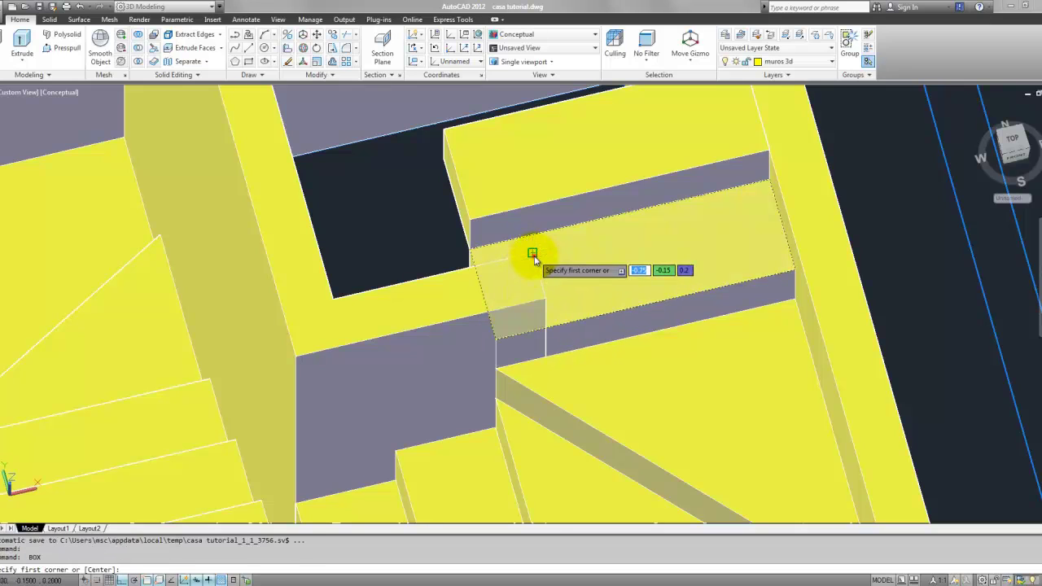
pyautogui.click(533, 255)
pyautogui.write('u')
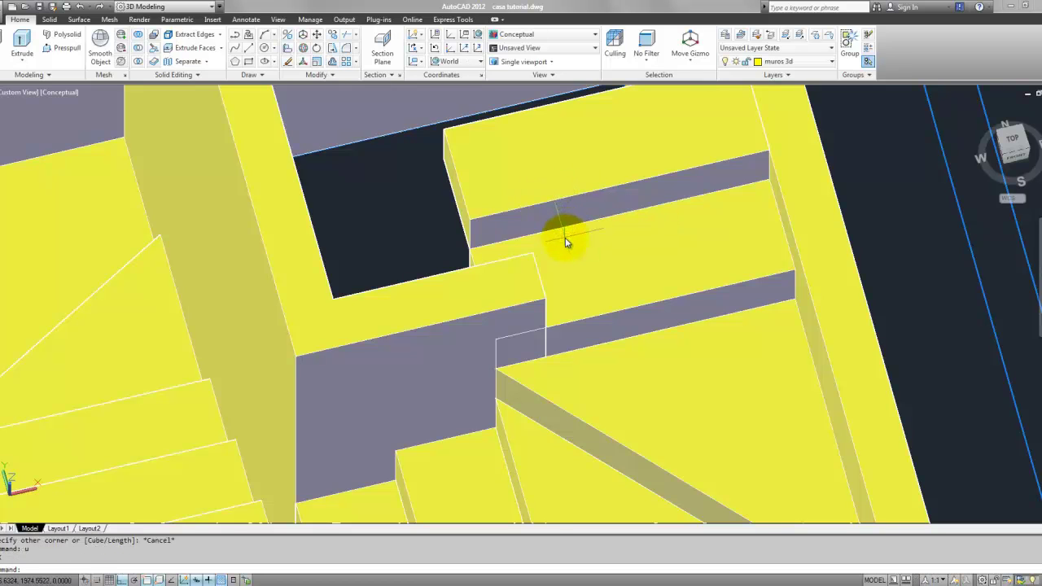
pyautogui.press('Return')
pyautogui.press('Return')
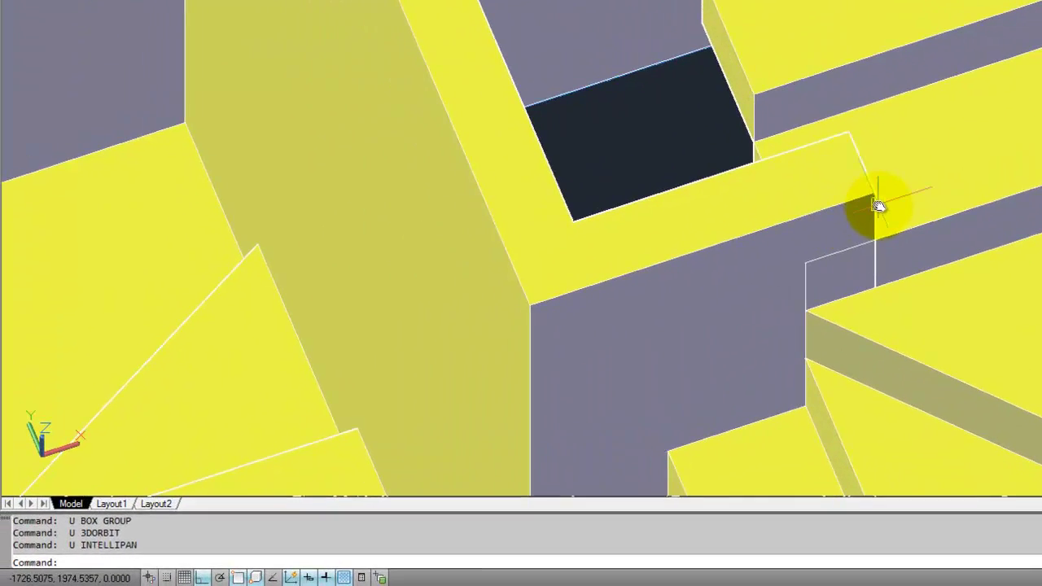
pyautogui.press('Escape')
pyautogui.press('Escape')
pyautogui.write('b')
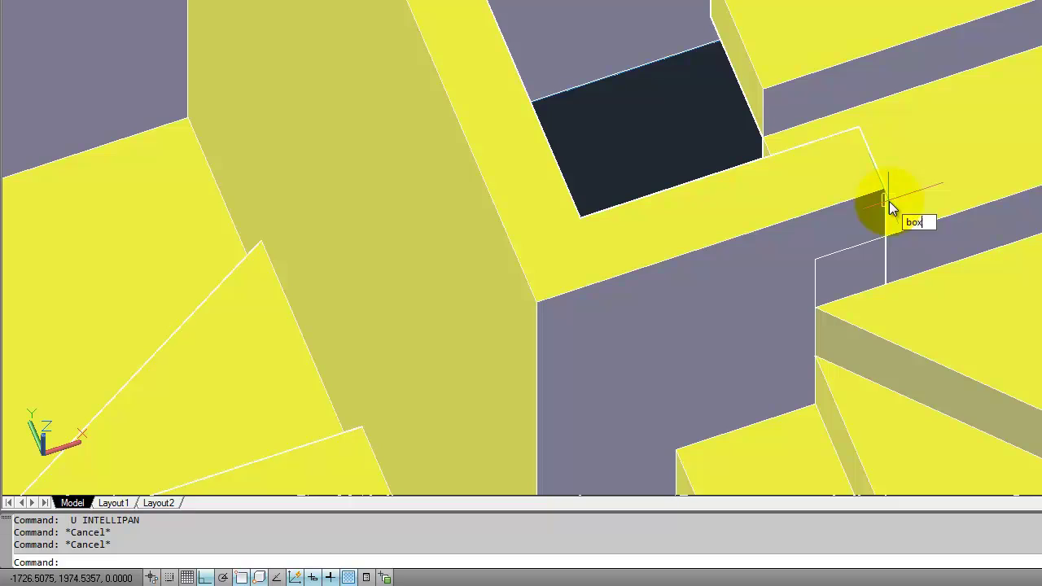
pyautogui.write('ox')
pyautogui.press('Return')
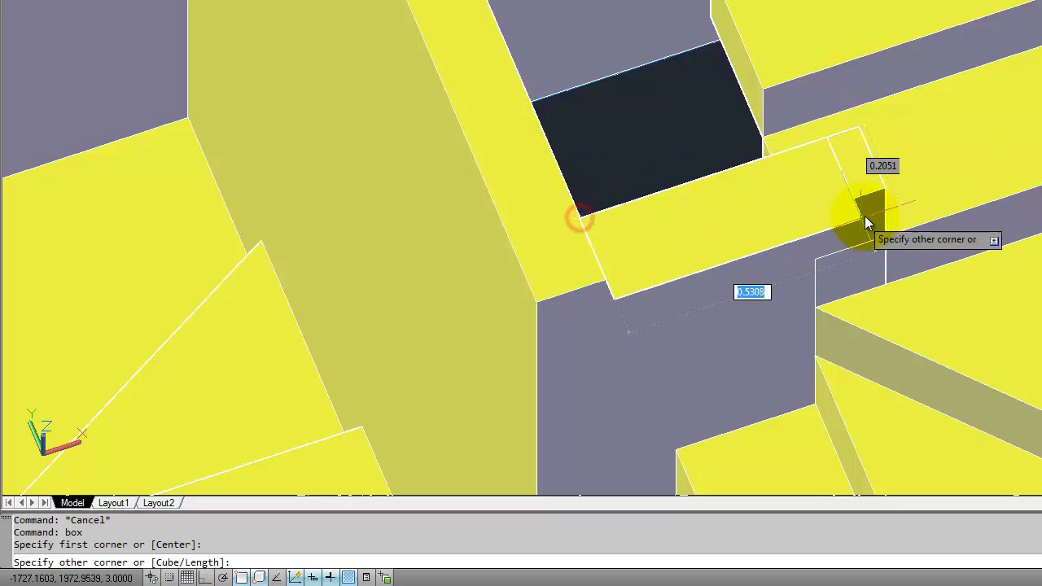
pyautogui.click(886, 193)
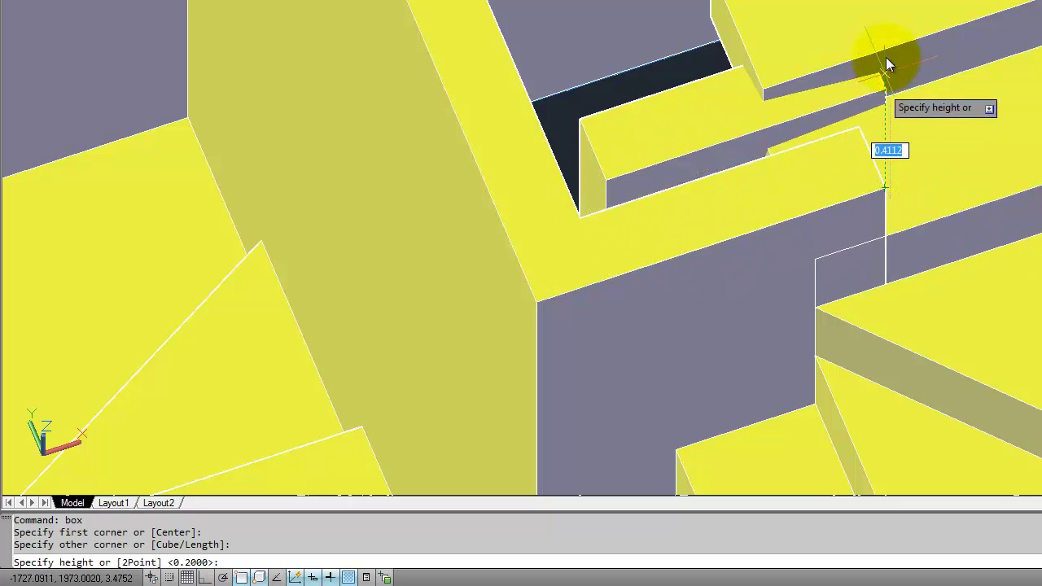
pyautogui.press('Escape')
pyautogui.press('Return')
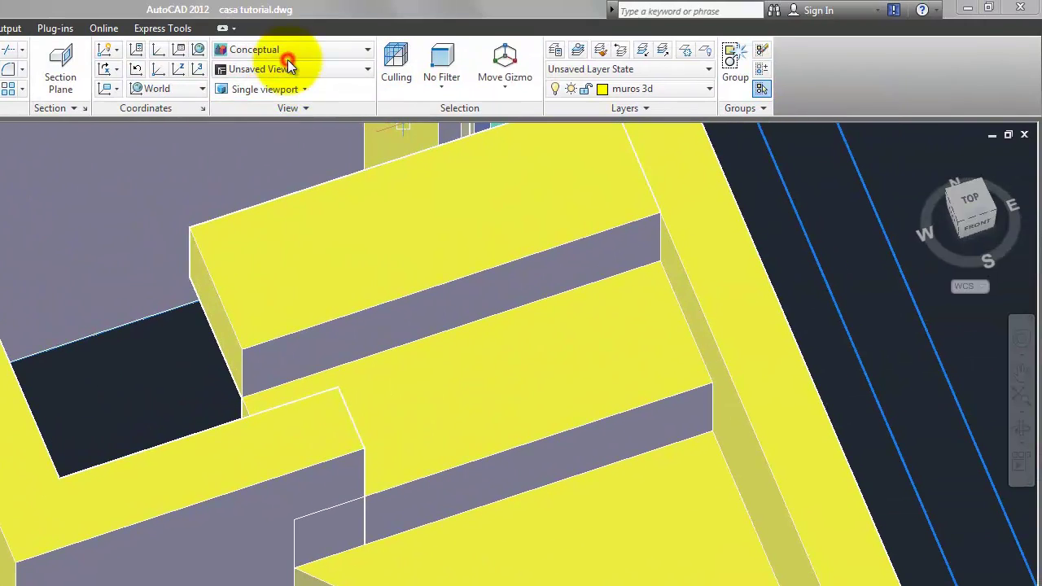
pyautogui.click(286, 62)
# - In 2D Wireframe, draw a small box on the wall using BOX's Length option
pyautogui.click(244, 91)
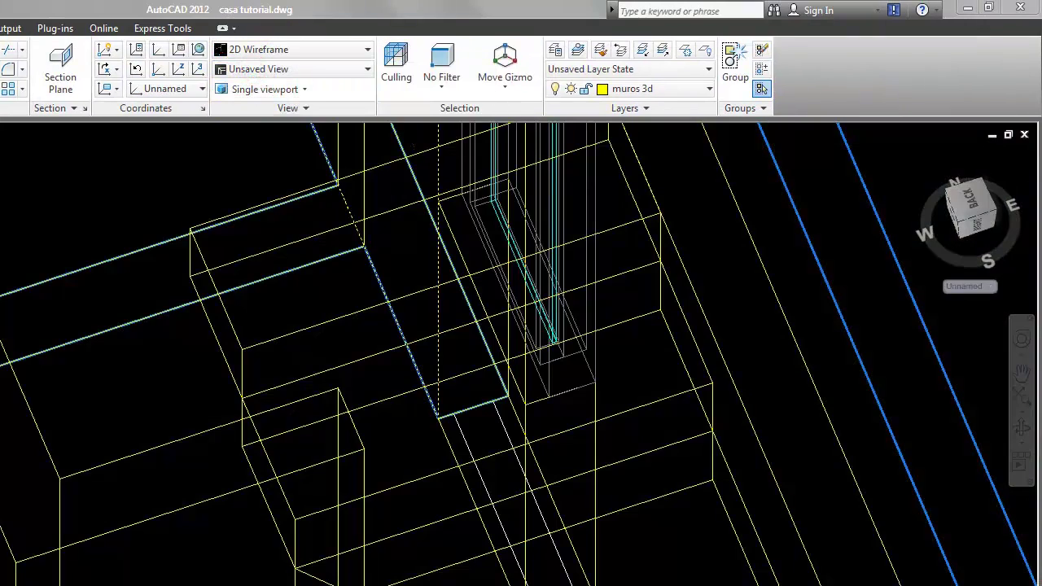
pyautogui.click(53, 482)
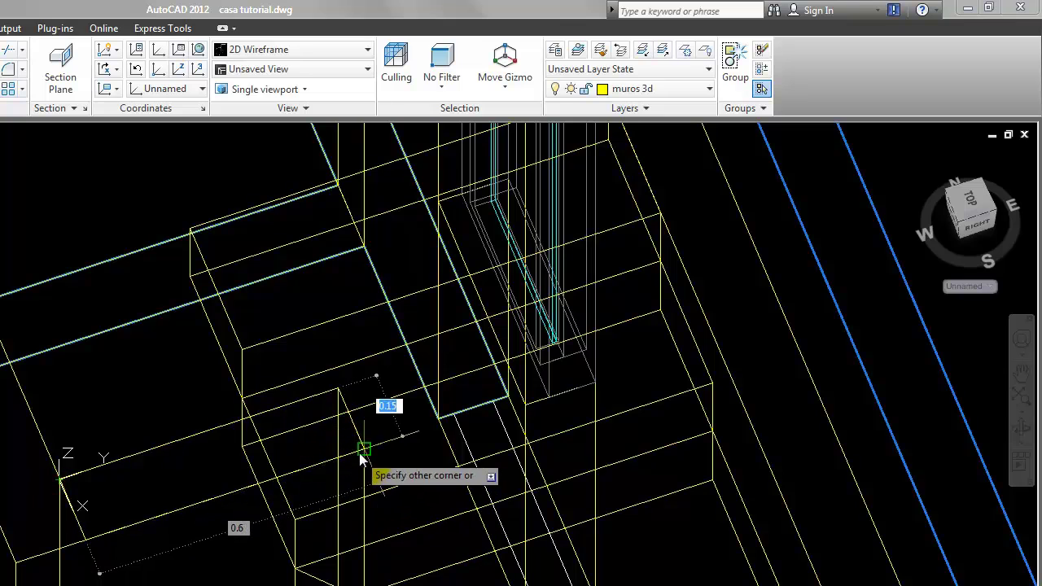
pyautogui.write('l')
pyautogui.press('Return')
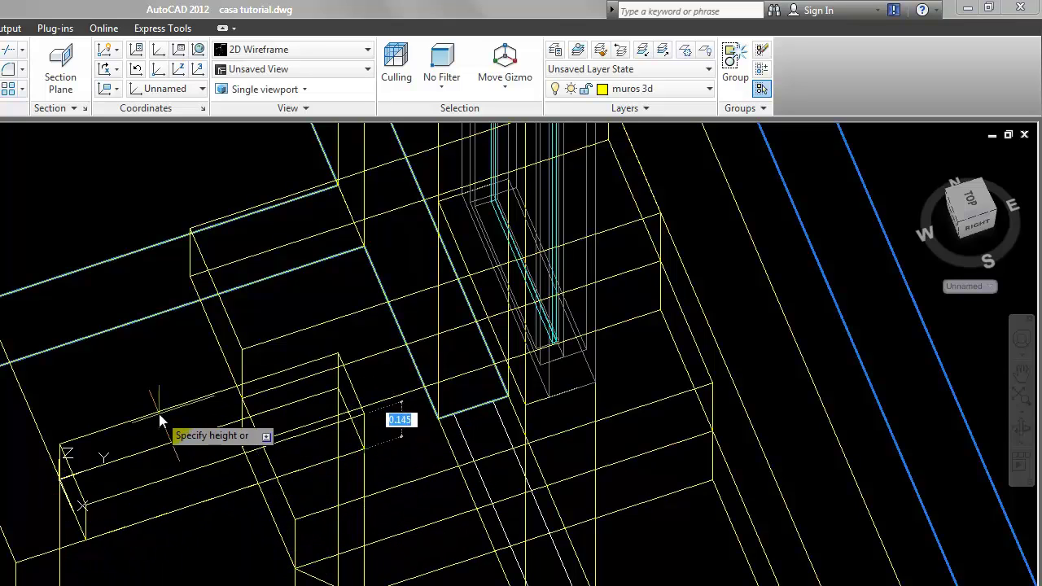
pyautogui.click(144, 367)
# - Return the model to Conceptual shading and select the new wall box
pyautogui.click(259, 52)
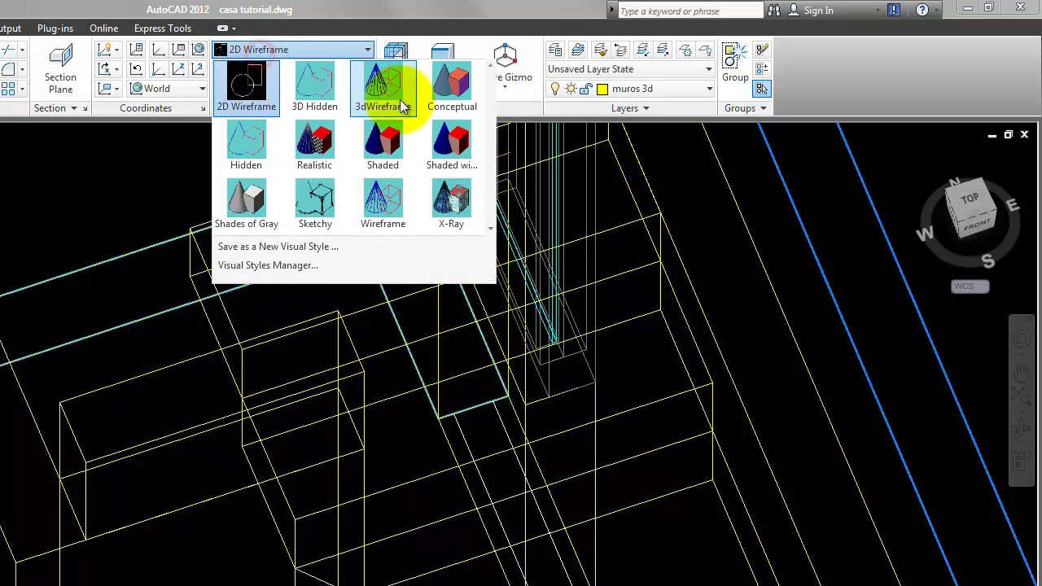
pyautogui.click(440, 92)
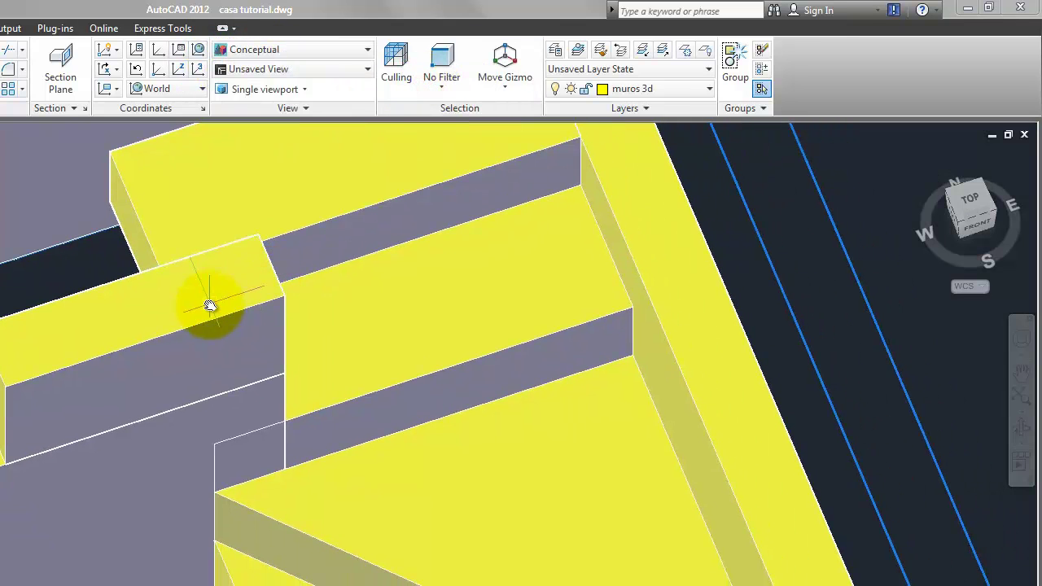
pyautogui.click(210, 306)
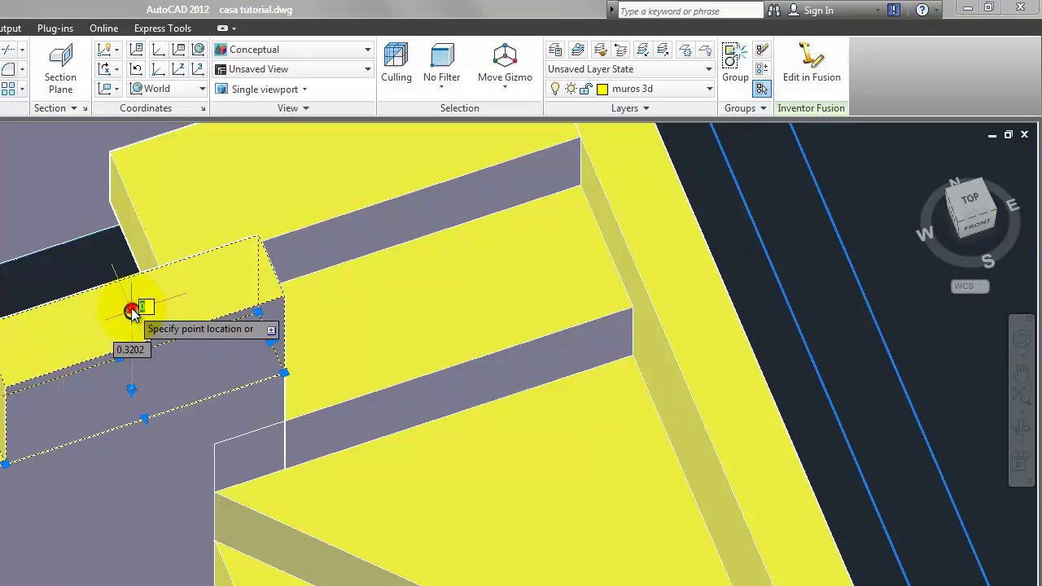
# - Move the small box into the wall beside the landing and check the wall solids
pyautogui.click(217, 440)
pyautogui.press('Escape')
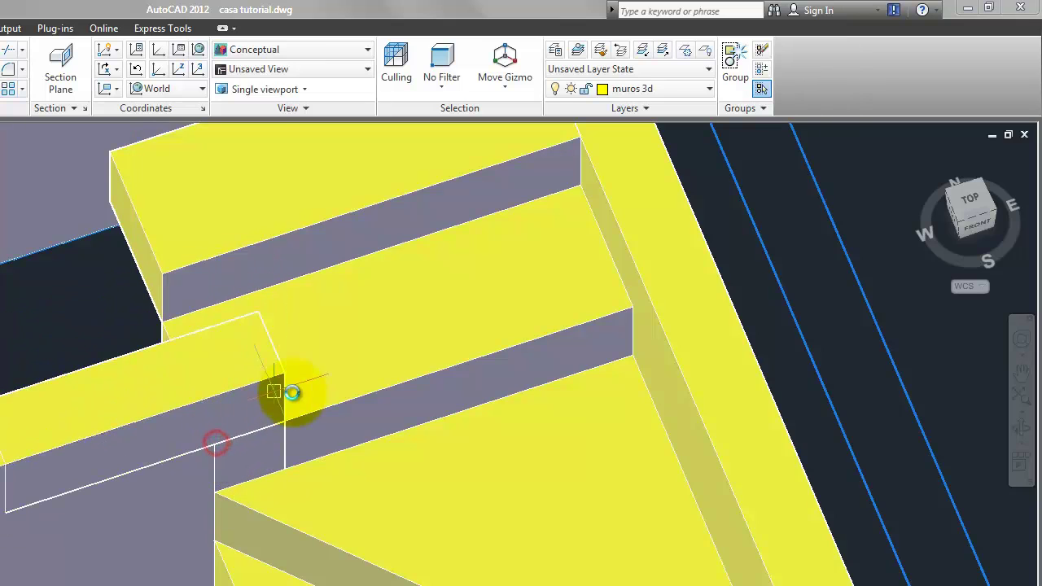
pyautogui.keyDown('shift'); pyautogui.moveTo(293, 393); pyautogui.dragTo(272, 391, button='middle'); pyautogui.keyUp('shift')
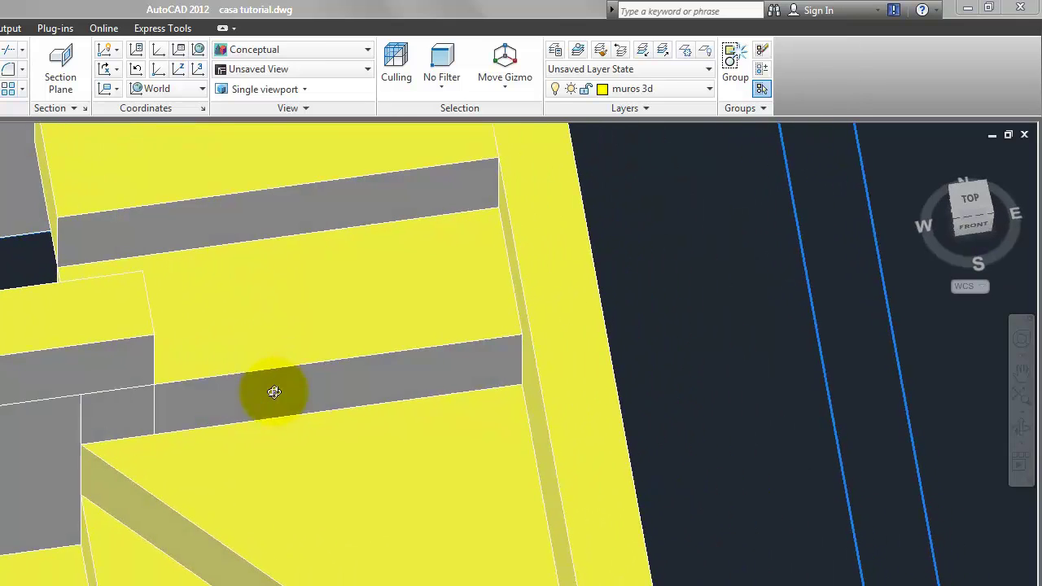
pyautogui.click(117, 318)
pyautogui.press('Escape')
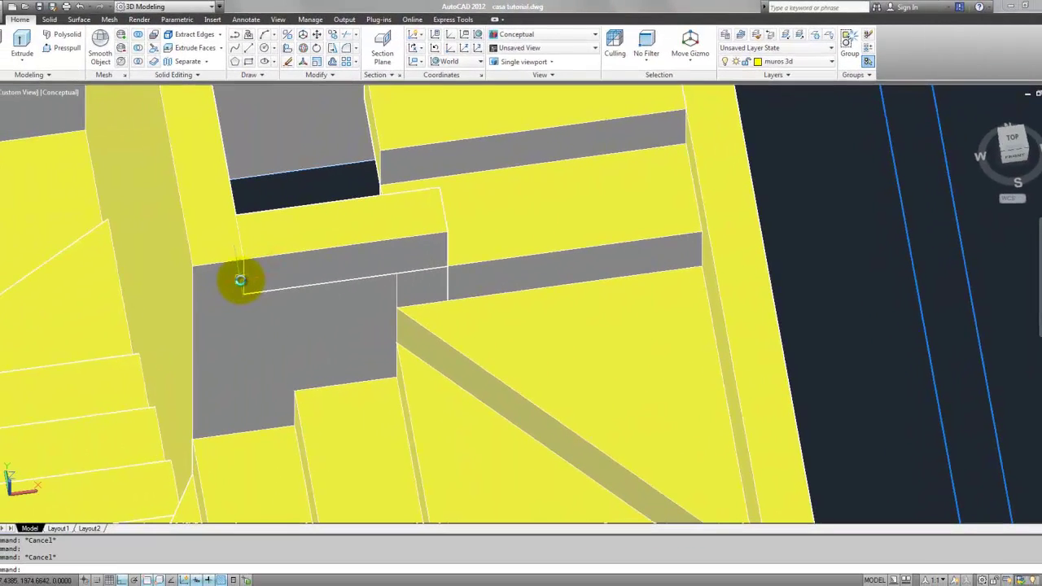
pyautogui.click(242, 280)
pyautogui.press('Escape')
# - Shorten the beam above the opening to a snapped point, then choose the solid to subtract from
pyautogui.click(258, 292)
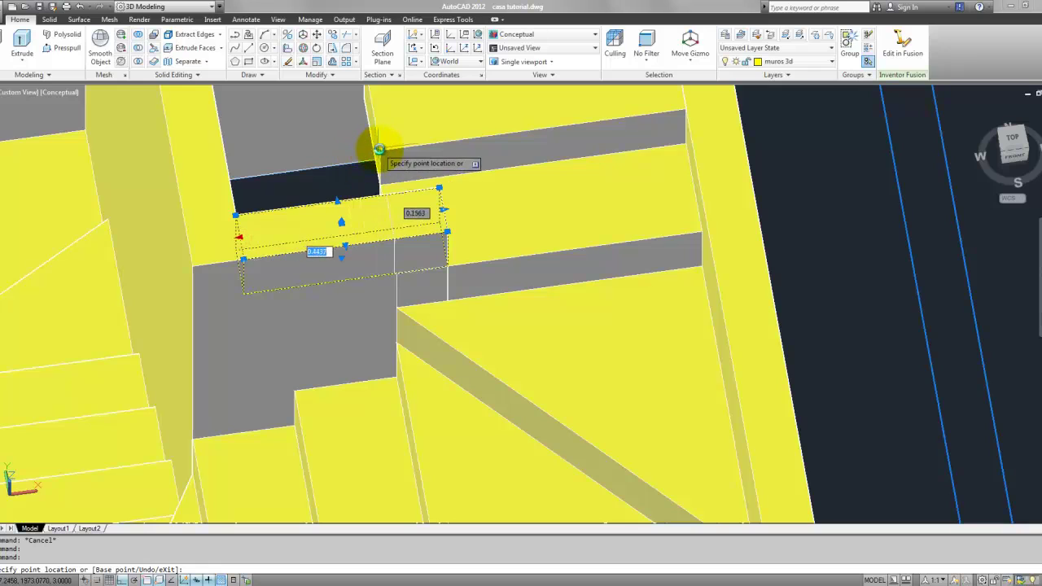
pyautogui.click(379, 149)
pyautogui.press('Escape')
pyautogui.press('Escape')
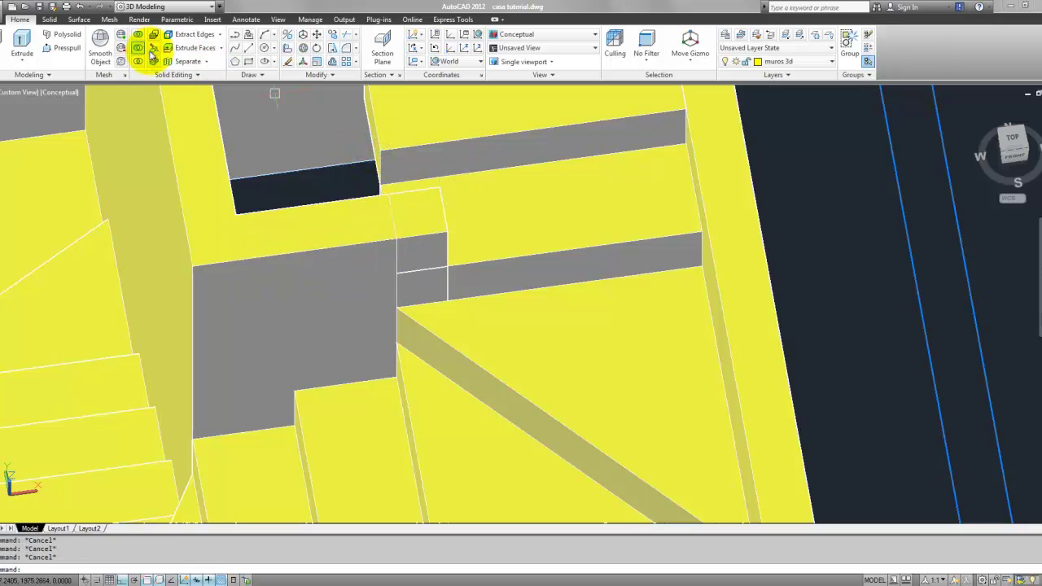
pyautogui.click(419, 242)
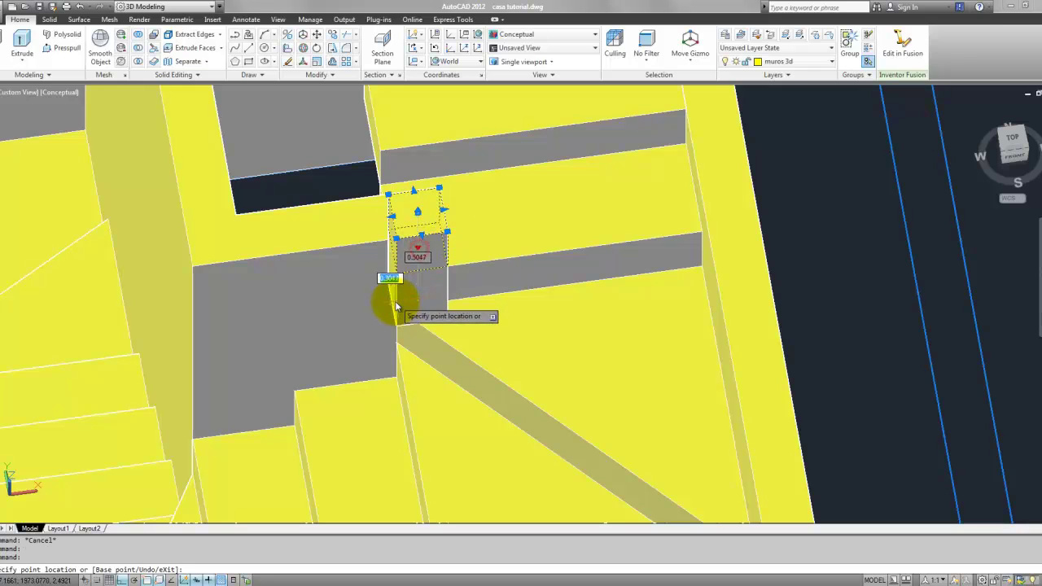
pyautogui.press('Escape')
pyautogui.press('Escape')
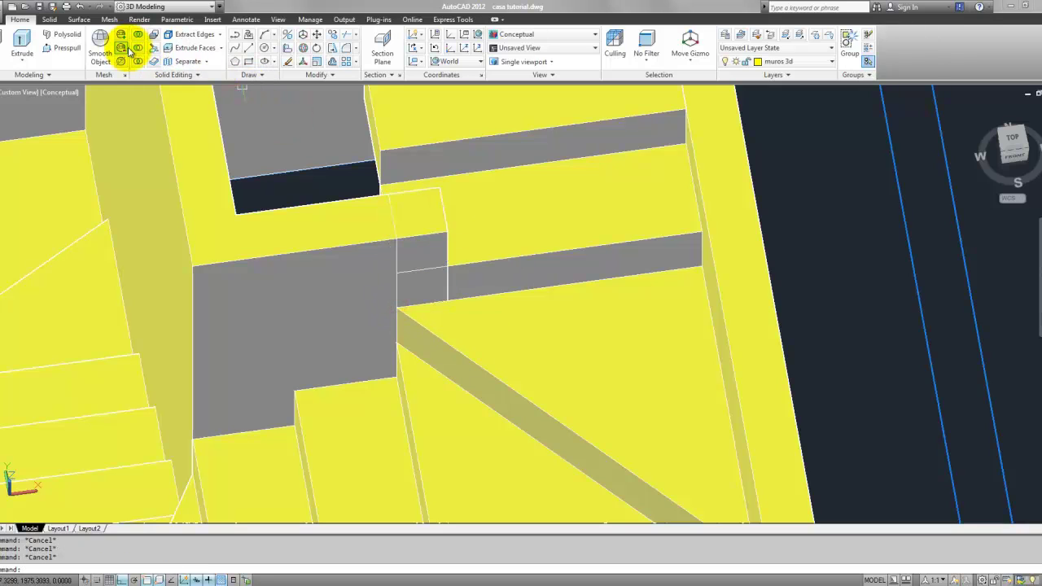
pyautogui.click(300, 269)
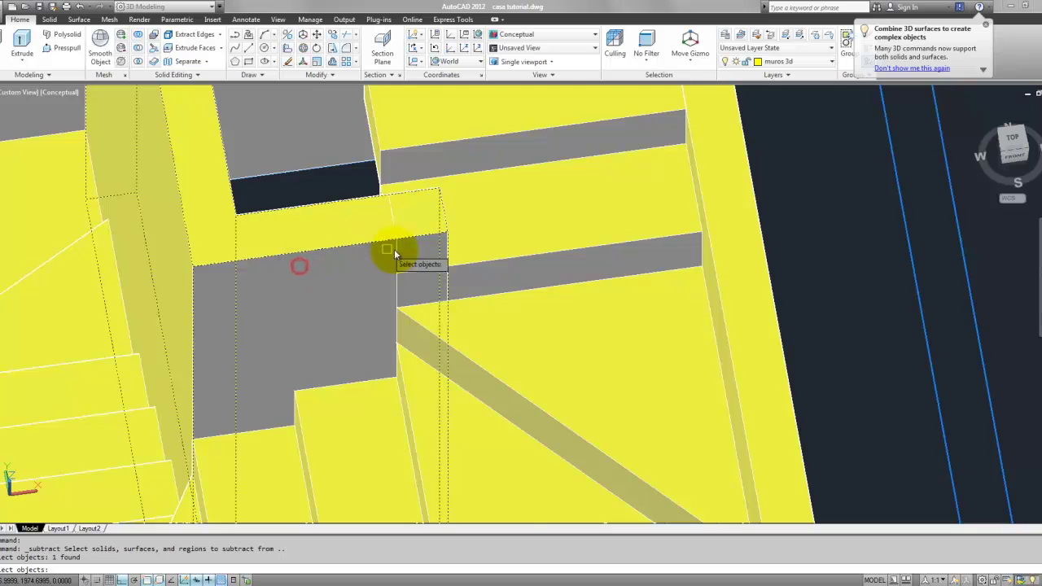
# - Cancel the pending subtraction and switch the model to 2D Wireframe
pyautogui.scroll(2, 395, 254)
pyautogui.press('Return')
pyautogui.click(412, 273)
pyautogui.press('Escape')
pyautogui.press('Escape')
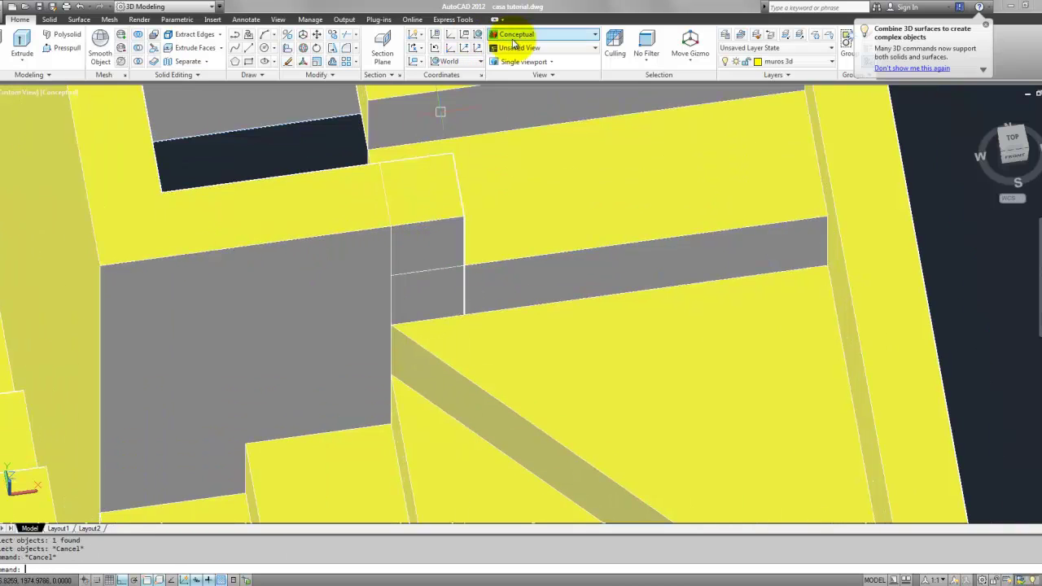
pyautogui.click(513, 38)
pyautogui.click(508, 46)
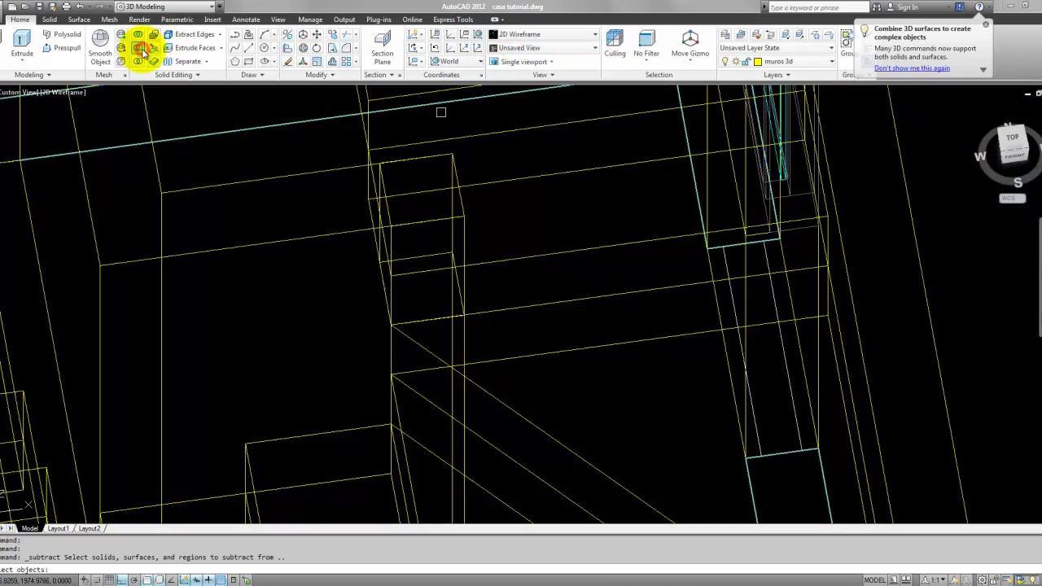
# - Subtract the small box from the larger solid by the landing, then restore Conceptual shading
pyautogui.click(311, 236)
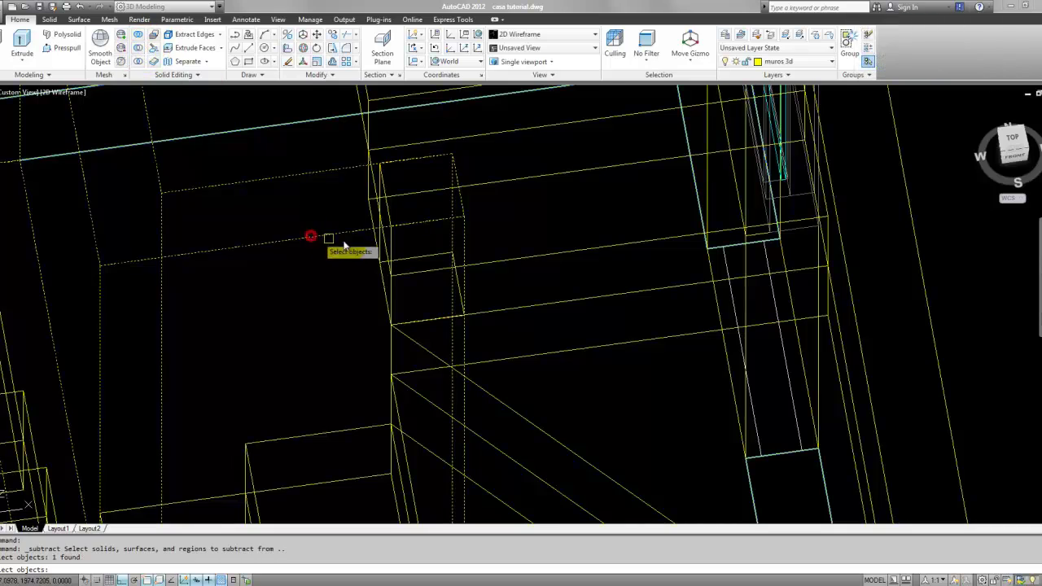
pyautogui.keyDown('shift'); pyautogui.moveTo(312, 236); pyautogui.dragTo(432, 255, button='middle'); pyautogui.keyUp('shift')
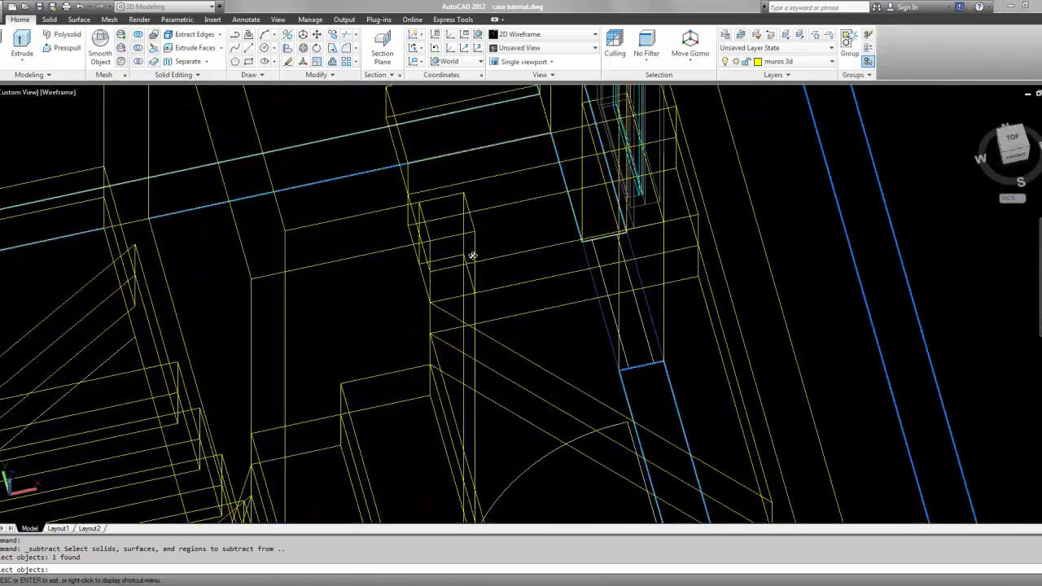
pyautogui.press('Escape')
pyautogui.click(402, 280)
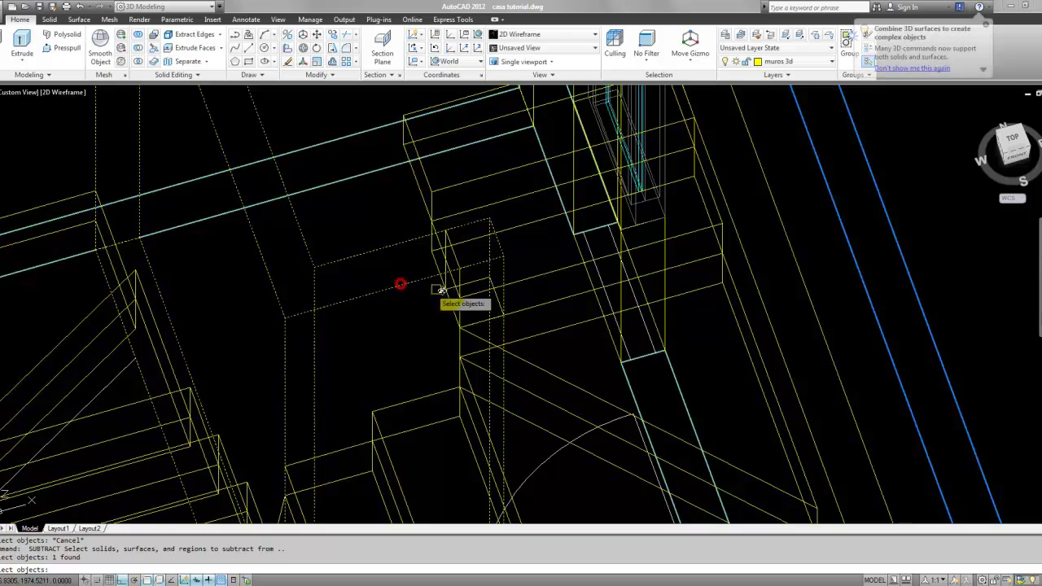
pyautogui.press('Return')
pyautogui.scroll(2, 479, 298)
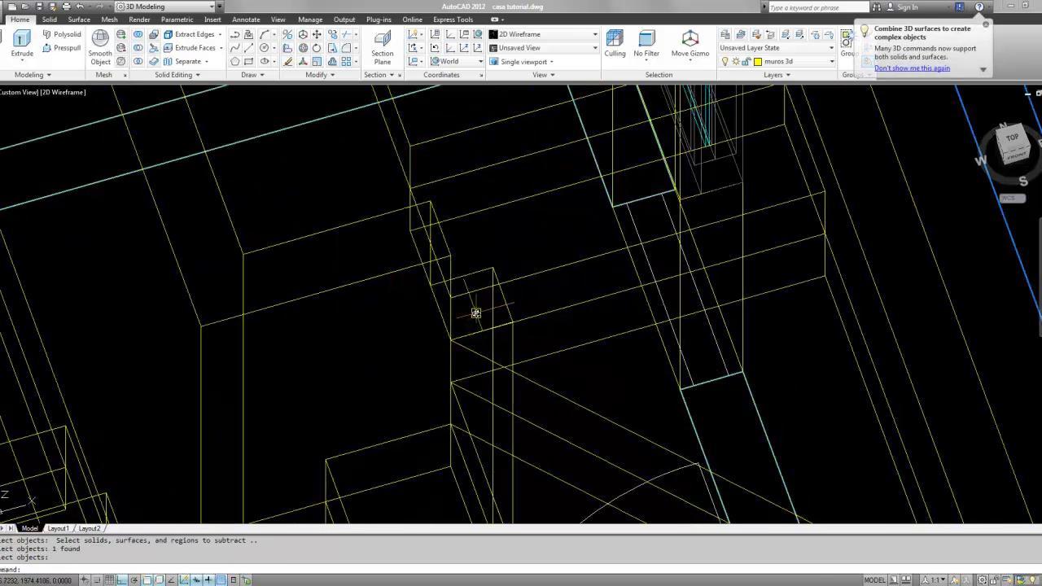
pyautogui.click(624, 65)
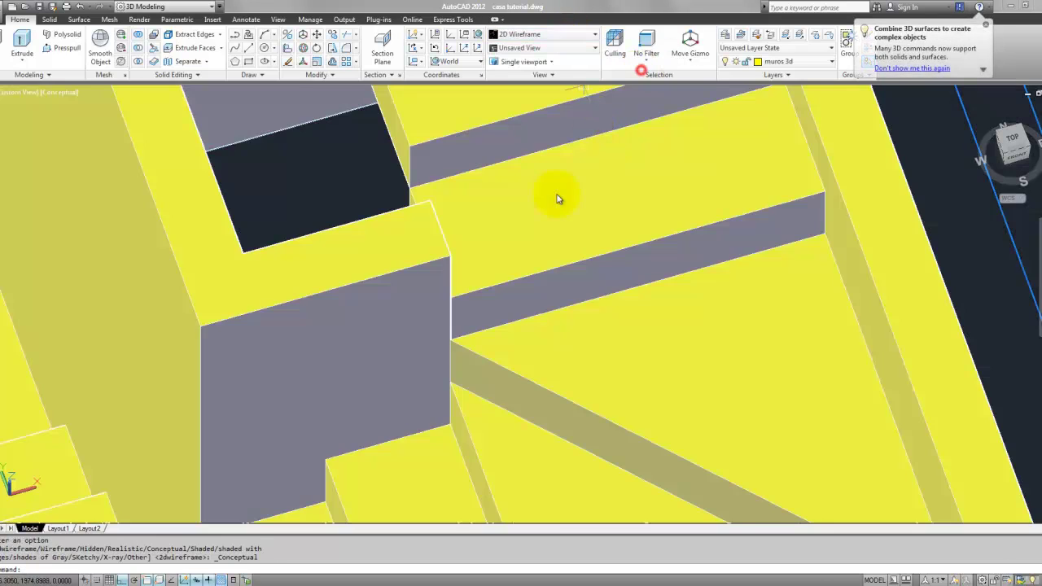
pyautogui.moveTo(558, 198)
pyautogui.keyDown('shift'); pyautogui.mouseDown(button='middle')
pyautogui.moveTo(536, 231)
pyautogui.moveTo(474, 228)
pyautogui.moveTo(489, 212)
pyautogui.moveTo(428, 251)
pyautogui.moveTo(410, 177)
pyautogui.moveTo(421, 196)
pyautogui.moveTo(491, 184)
pyautogui.moveTo(539, 269)
pyautogui.moveTo(593, 225)
pyautogui.moveTo(654, 220)
pyautogui.moveTo(677, 201)
pyautogui.moveTo(657, 191)
pyautogui.moveTo(565, 226)
pyautogui.moveTo(585, 251)
pyautogui.mouseUp(button='middle'); pyautogui.keyUp('shift')
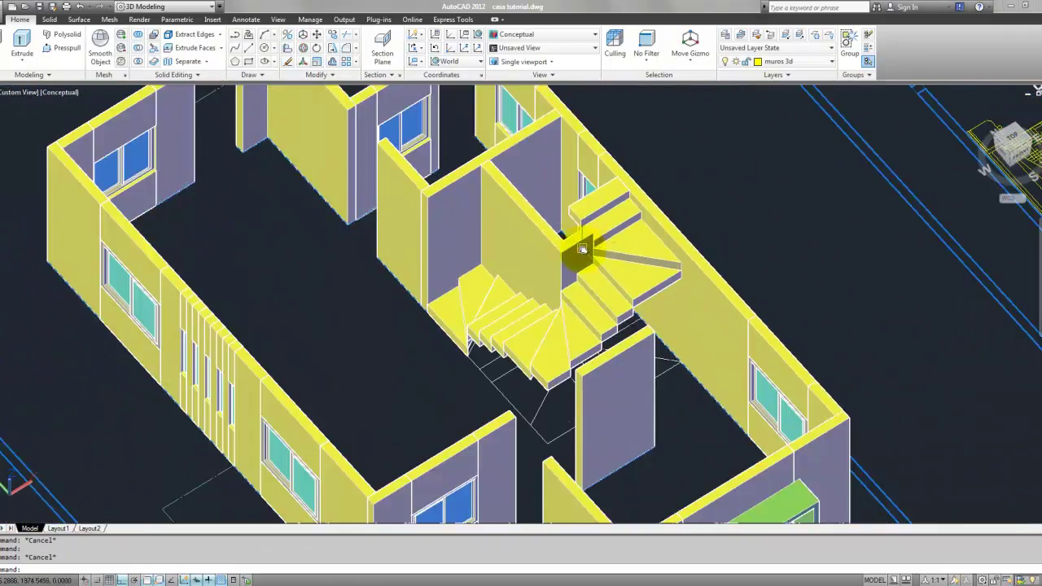
# - Orbit around the house and tilt the view down onto the staircase
pyautogui.scroll(-3, 580, 245)
pyautogui.scroll(3, 580, 294)
pyautogui.moveTo(584, 308)
pyautogui.keyDown('shift'); pyautogui.mouseDown(button='middle')
pyautogui.moveTo(642, 326)
pyautogui.moveTo(573, 249)
pyautogui.moveTo(612, 323)
pyautogui.moveTo(562, 314)
pyautogui.moveTo(489, 275)
pyautogui.moveTo(465, 233)
pyautogui.moveTo(508, 298)
pyautogui.moveTo(545, 310)
pyautogui.moveTo(449, 298)
pyautogui.mouseUp(button='middle'); pyautogui.keyUp('shift')
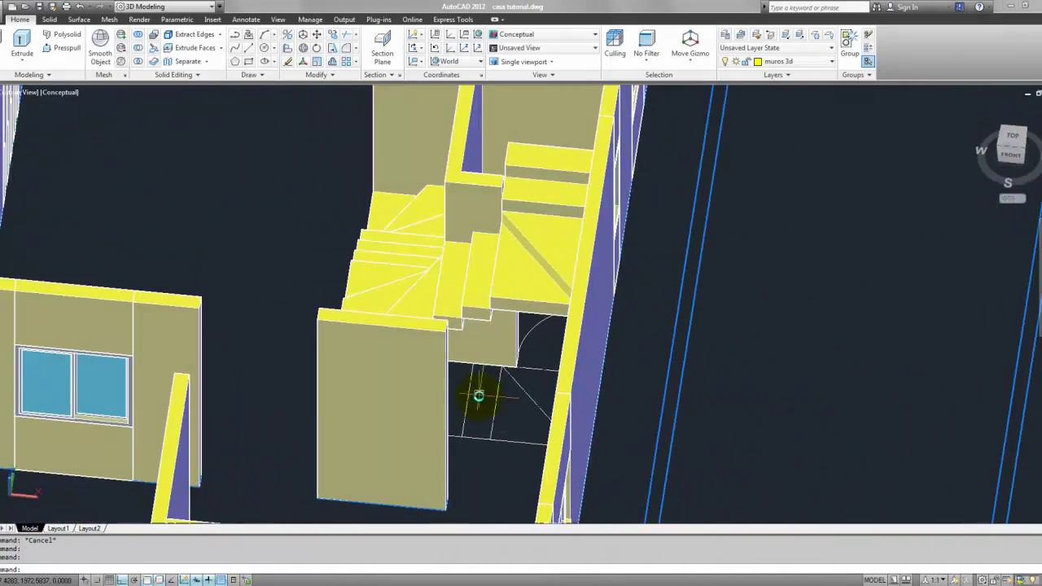
pyautogui.scroll(2, 488, 382)
pyautogui.moveTo(528, 361)
pyautogui.keyDown('shift'); pyautogui.mouseDown(button='middle')
pyautogui.moveTo(589, 333)
pyautogui.moveTo(621, 352)
pyautogui.moveTo(663, 337)
pyautogui.moveTo(570, 314)
pyautogui.moveTo(578, 325)
pyautogui.mouseUp(button='middle'); pyautogui.keyUp('shift')
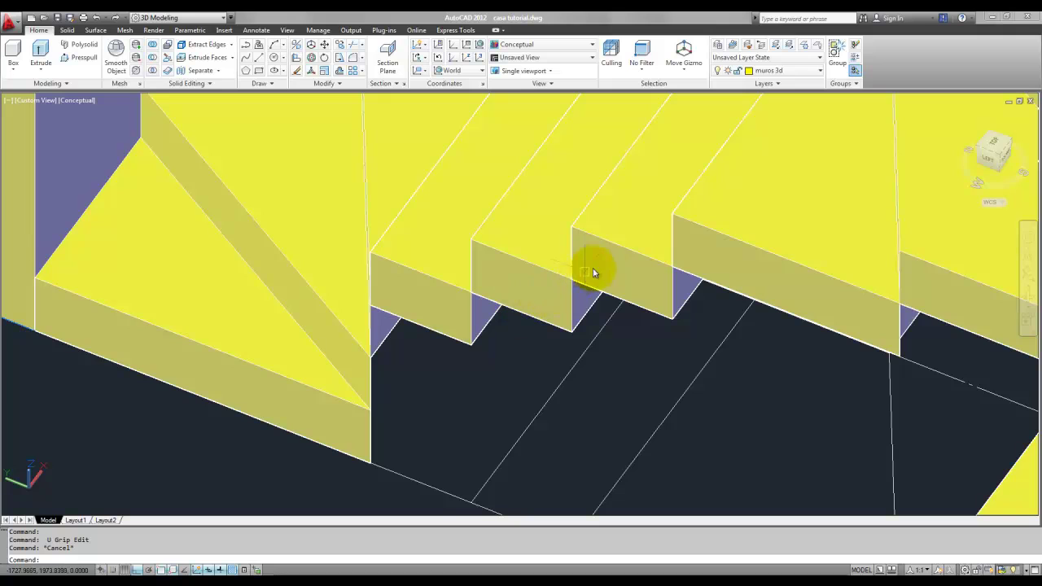
# - Lower two step blocks at the stair junction down toward the floor
pyautogui.moveTo(624, 259)
pyautogui.mouseDown(button='middle')
pyautogui.moveTo(605, 279)
pyautogui.moveTo(653, 276)
pyautogui.mouseUp(button='middle')
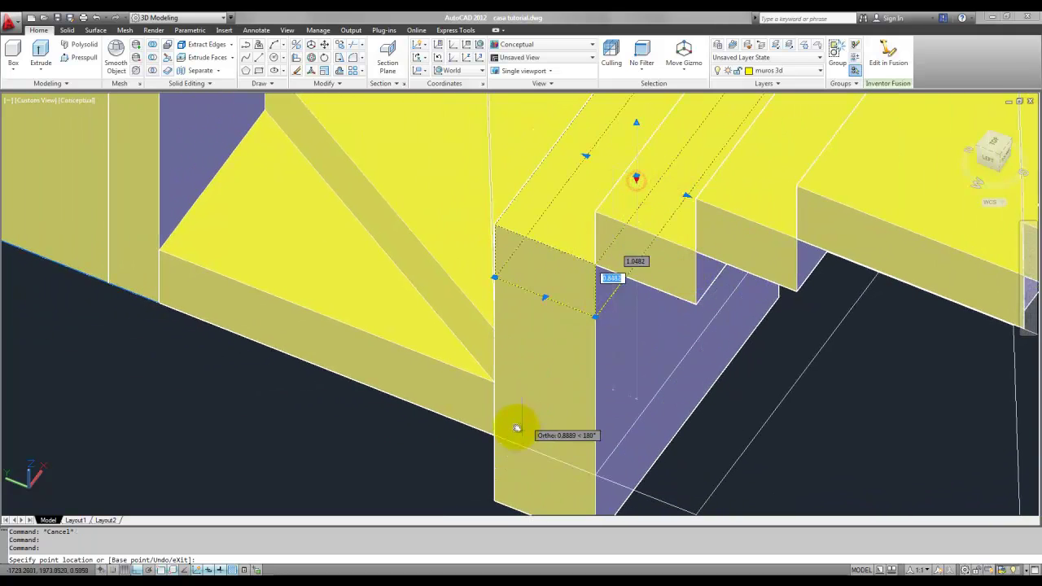
pyautogui.click(488, 430)
pyautogui.press('Escape')
pyautogui.click(674, 301)
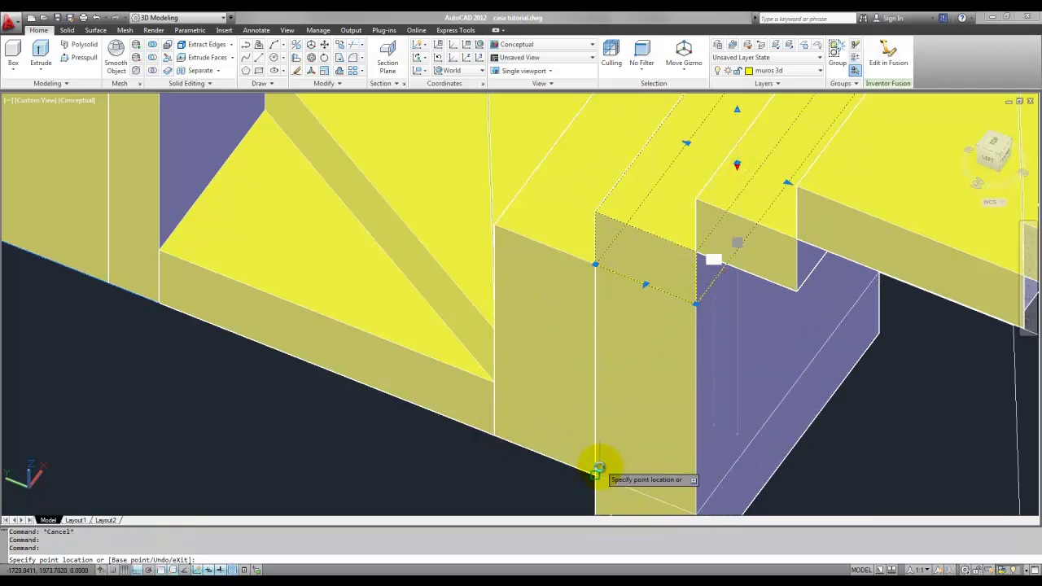
pyautogui.click(600, 468)
pyautogui.press('Escape')
# - Select another step block and try moving it down, leaving it in place
pyautogui.moveTo(616, 453); pyautogui.dragTo(635, 413, button='middle')
pyautogui.scroll(-1, 749, 378)
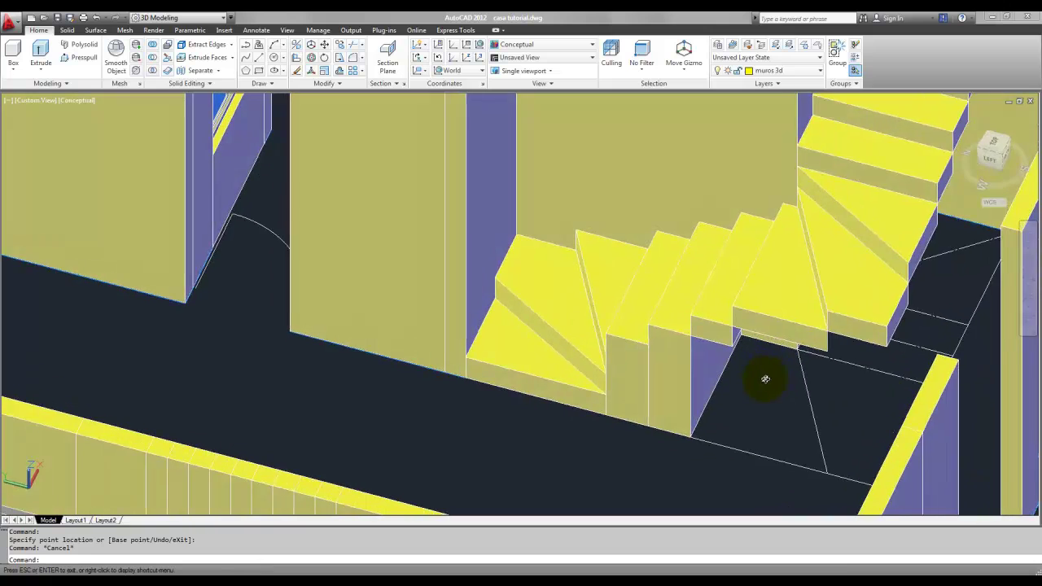
pyautogui.scroll(1, 757, 326)
pyautogui.scroll(3, 722, 326)
pyautogui.click(721, 325)
pyautogui.moveTo(714, 353); pyautogui.dragTo(712, 271, button='middle')
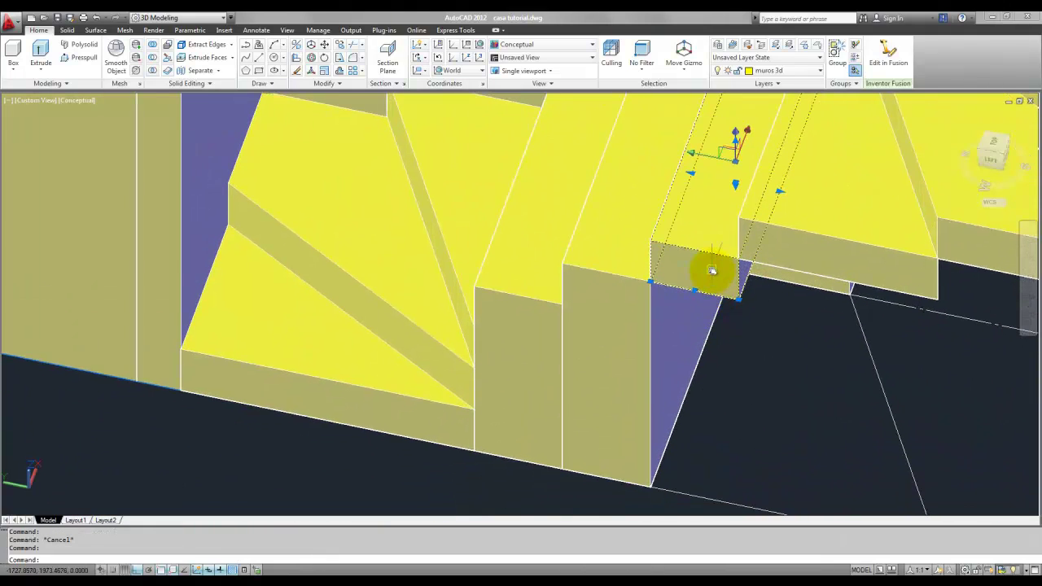
pyautogui.click(735, 188)
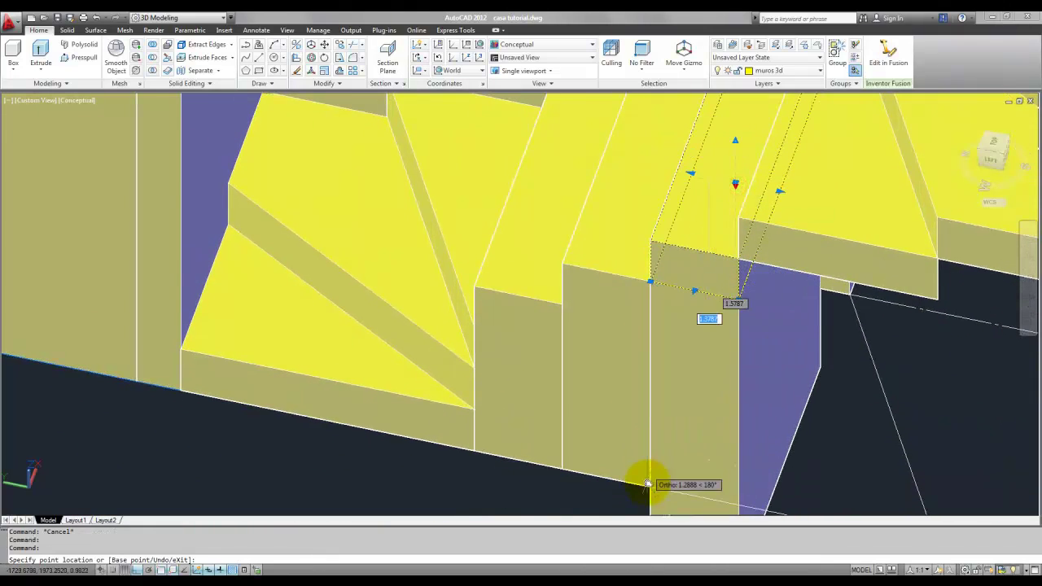
pyautogui.press('Escape')
pyautogui.scroll(-3, 649, 486)
pyautogui.scroll(1, 754, 398)
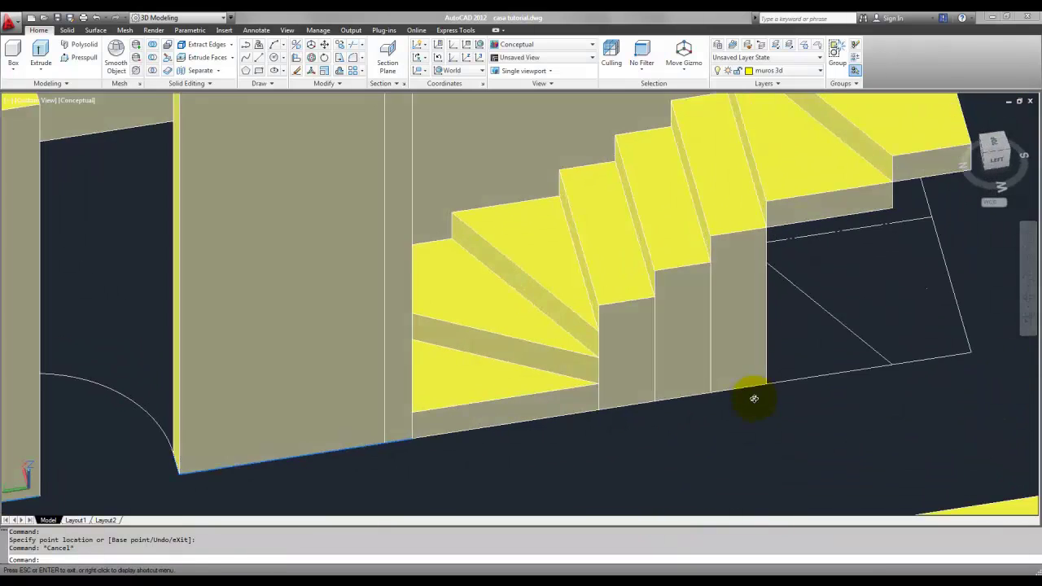
pyautogui.scroll(1, 611, 400)
pyautogui.press('Escape')
# - Try stretching and moving a junction step with grips and MOVE, cancelling each edit
pyautogui.moveTo(610, 400); pyautogui.dragTo(550, 293, button='middle')
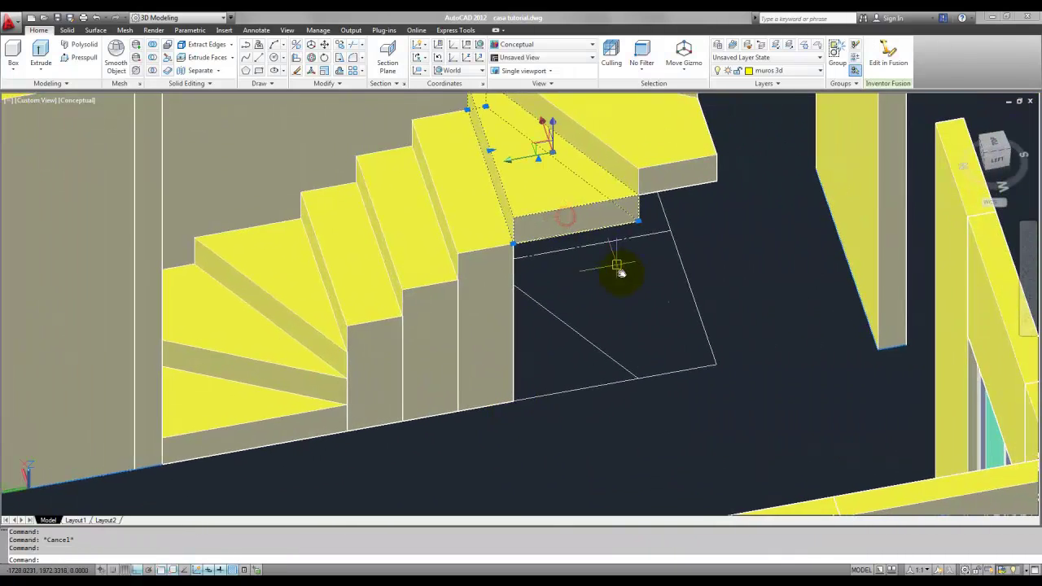
pyautogui.scroll(2, 610, 333)
pyautogui.scroll(2, 595, 289)
pyautogui.scroll(-2, 602, 309)
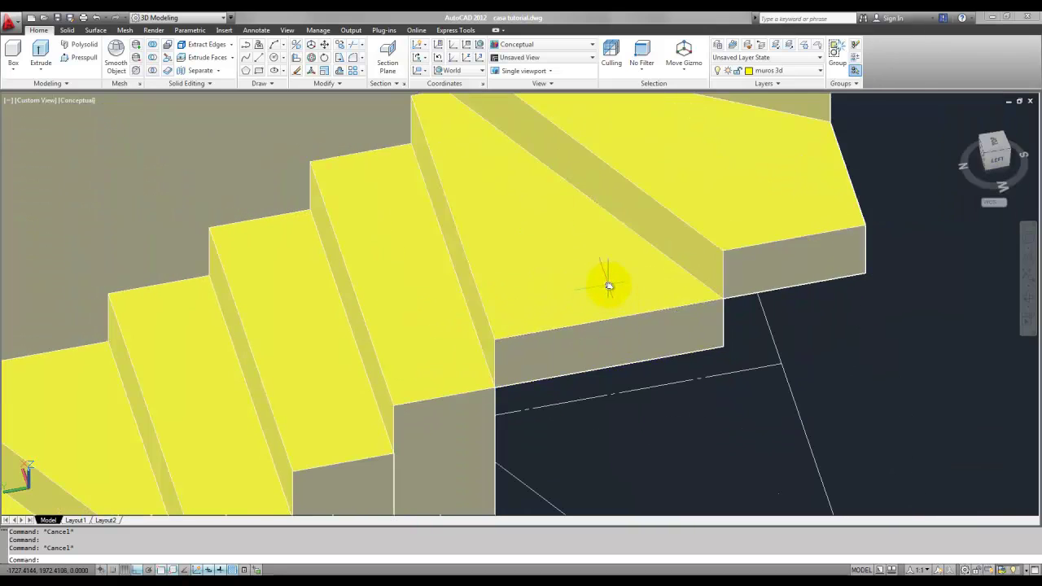
pyautogui.scroll(-2, 609, 286)
pyautogui.scroll(-1, 619, 321)
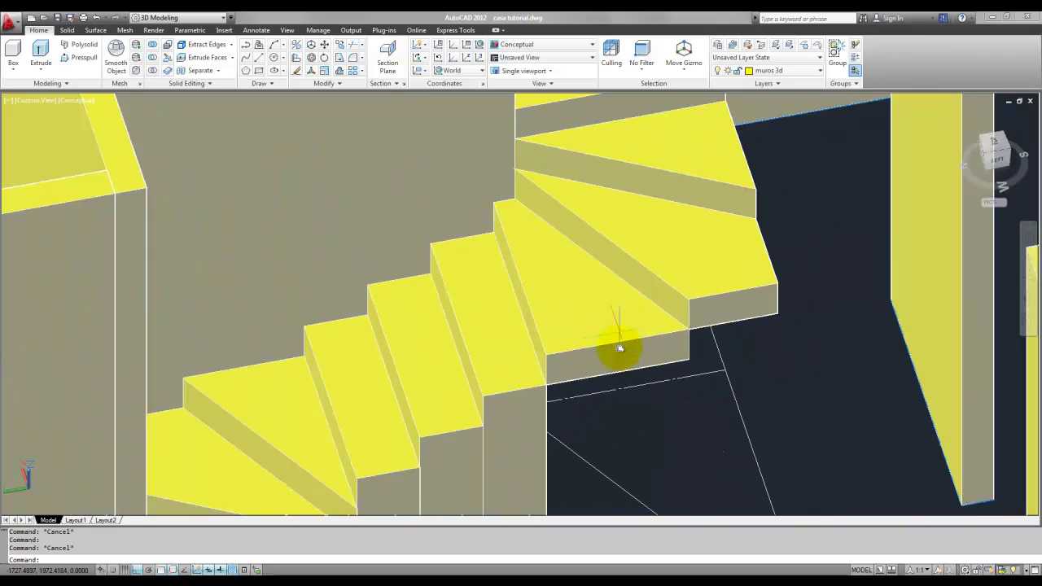
pyautogui.click(575, 289)
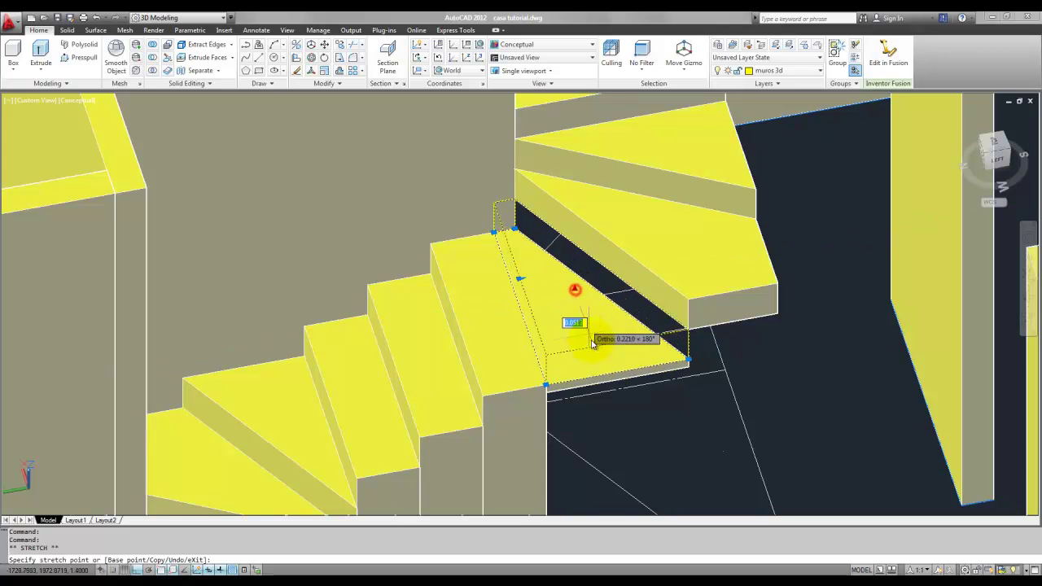
pyautogui.press('Escape')
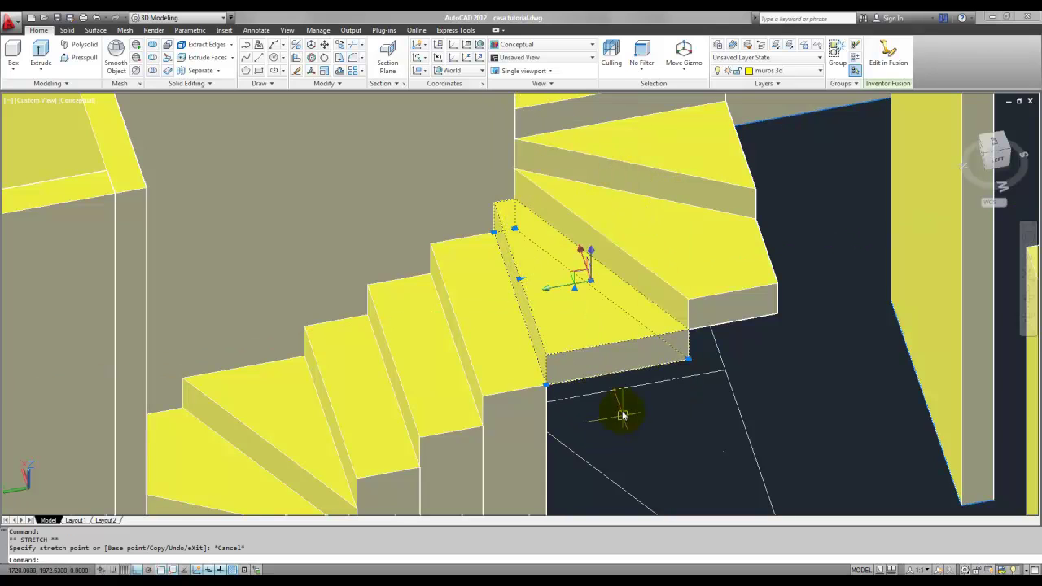
pyautogui.moveTo(623, 413); pyautogui.dragTo(624, 291, button='middle')
pyautogui.write('m')
pyautogui.press('Return')
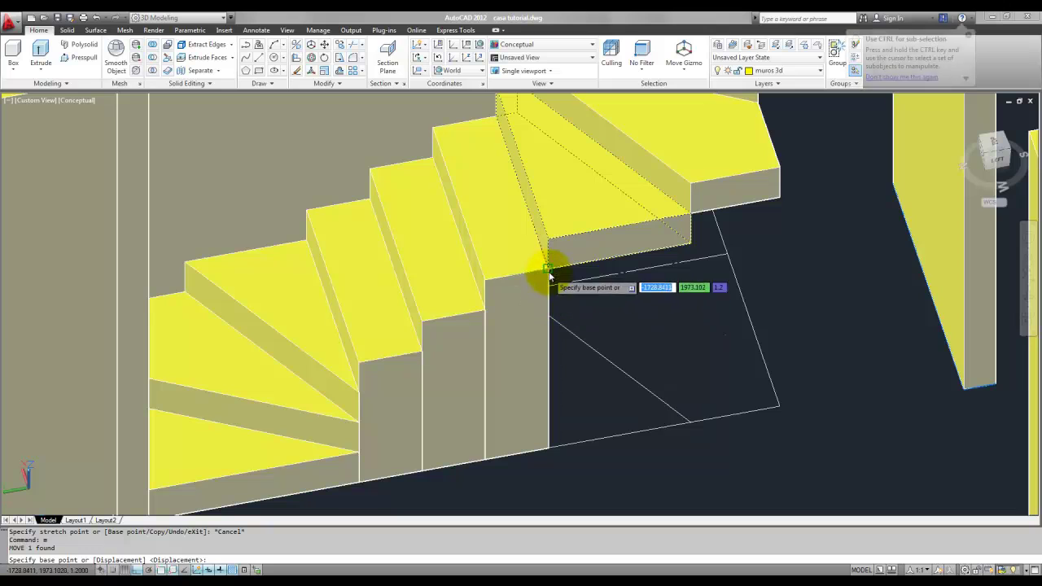
pyautogui.click(549, 270)
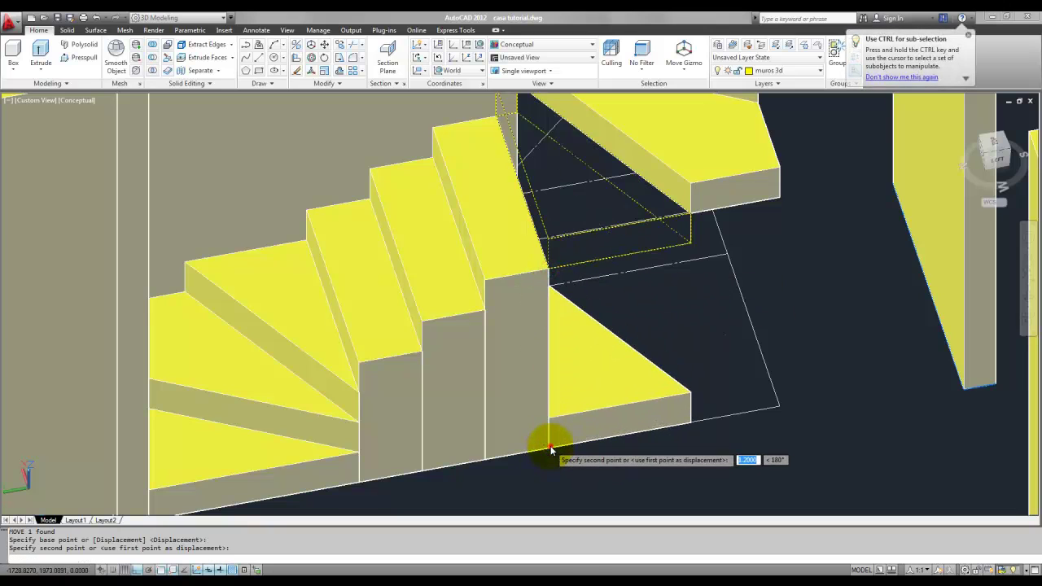
pyautogui.click(576, 352)
pyautogui.press('Escape')
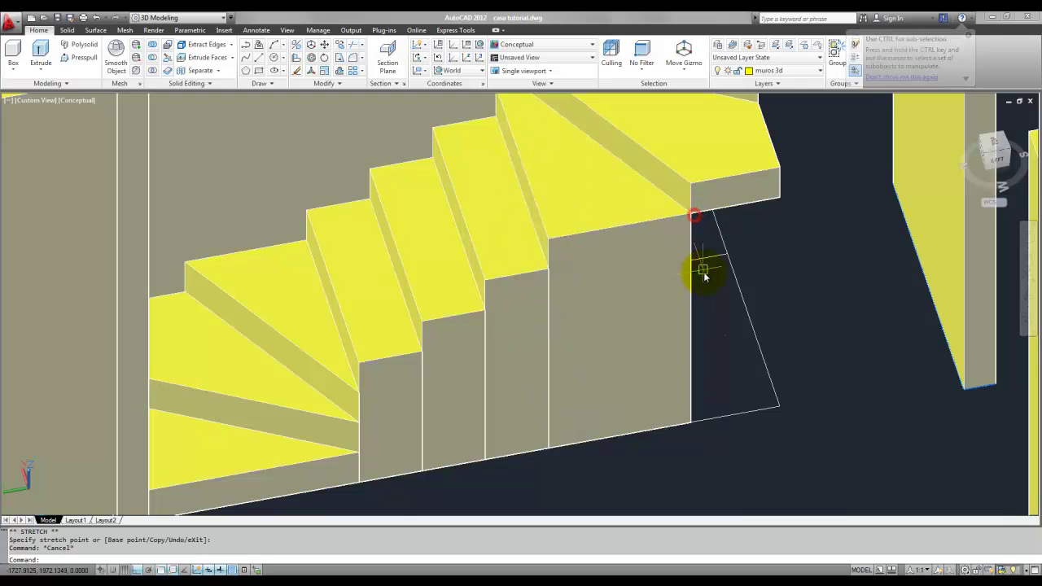
# - From a side view, move the top step of the flight down to its lower position
pyautogui.scroll(-3, 697, 268)
pyautogui.moveTo(717, 302)
pyautogui.keyDown('shift'); pyautogui.mouseDown(button='middle')
pyautogui.moveTo(740, 303)
pyautogui.moveTo(712, 323)
pyautogui.mouseUp(button='middle'); pyautogui.keyUp('shift')
pyautogui.scroll(2, 712, 323)
pyautogui.click(715, 289)
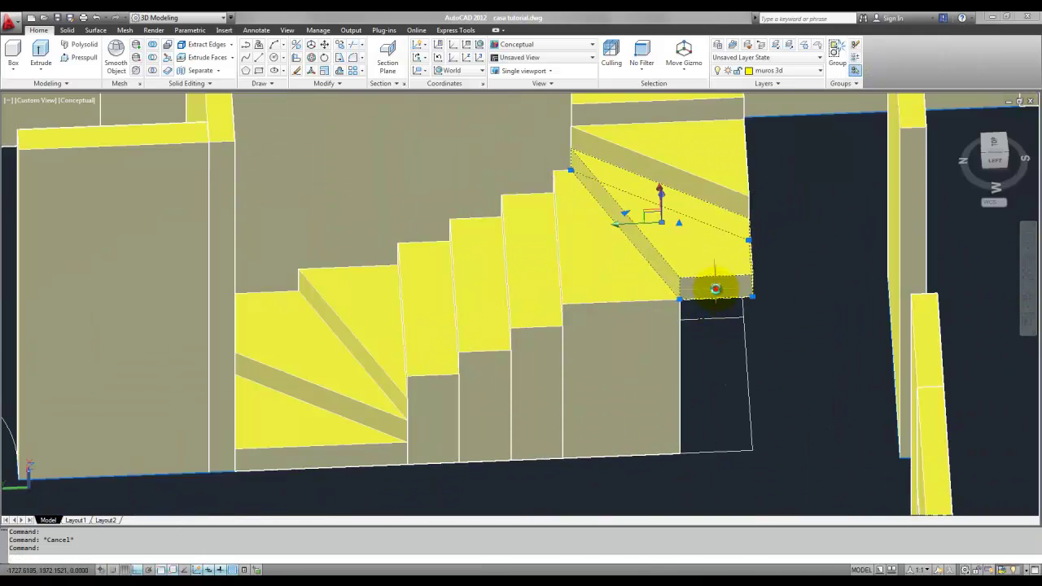
pyautogui.write('m')
pyautogui.press('Return')
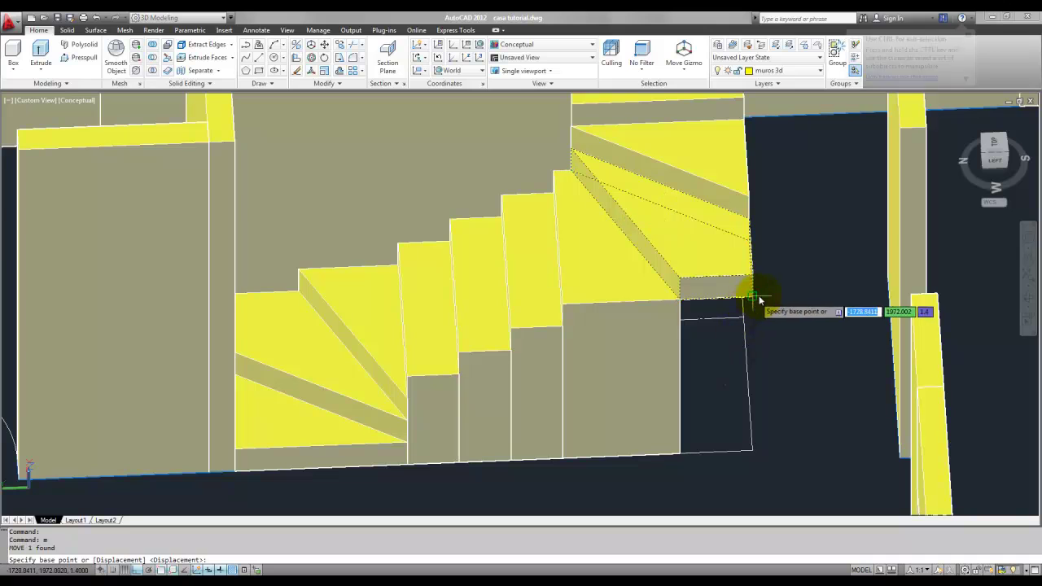
pyautogui.click(753, 296)
pyautogui.click(753, 455)
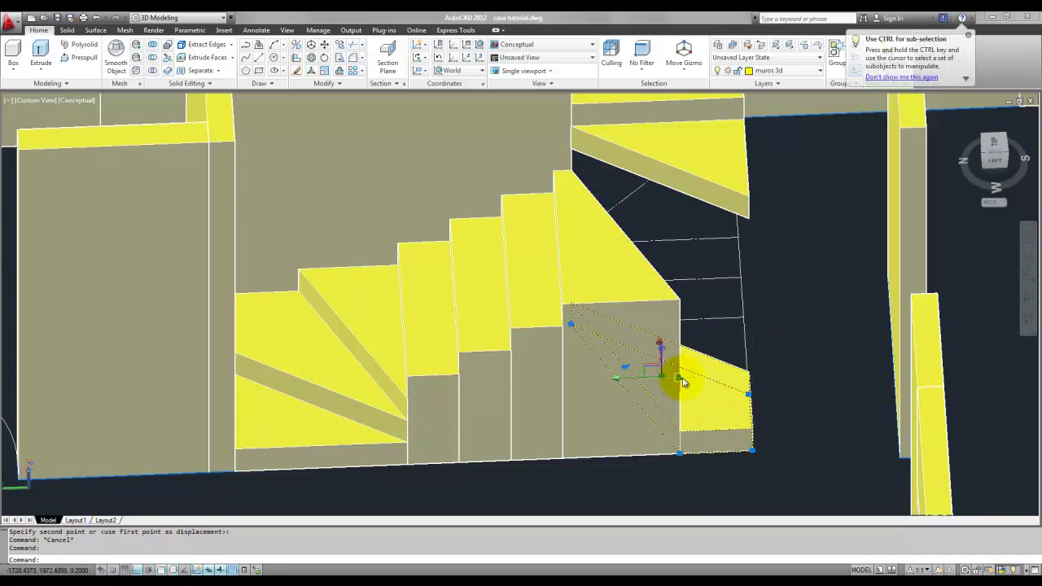
pyautogui.press('Escape')
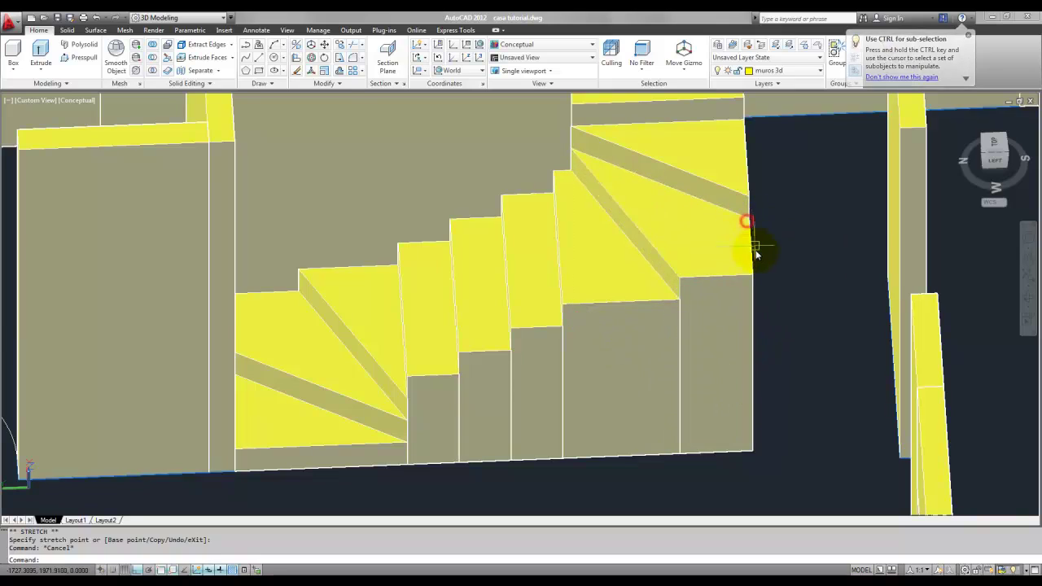
pyautogui.scroll(-2, 757, 267)
pyautogui.scroll(2, 754, 273)
pyautogui.scroll(2, 749, 281)
pyautogui.scroll(2, 762, 286)
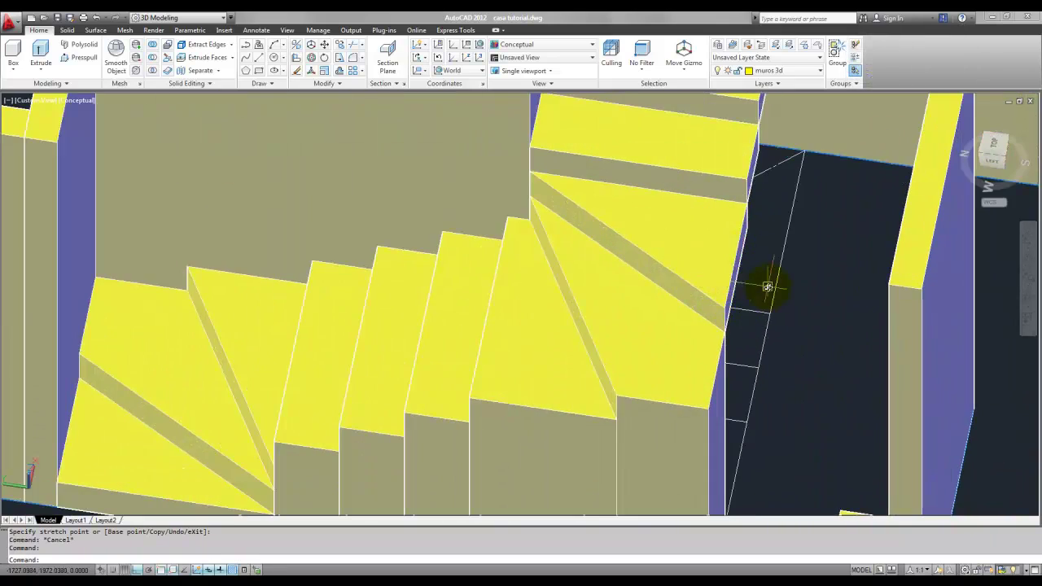
pyautogui.moveTo(763, 286)
pyautogui.keyDown('shift'); pyautogui.mouseDown(button='middle')
pyautogui.moveTo(679, 321)
pyautogui.moveTo(628, 307)
pyautogui.moveTo(722, 325)
pyautogui.moveTo(740, 296)
pyautogui.mouseUp(button='middle'); pyautogui.keyUp('shift')
pyautogui.scroll(3, 770, 323)
# - Centre the stair junction, cancel the pending move, and grab a grip on the step
pyautogui.moveTo(775, 355); pyautogui.dragTo(769, 318, button='middle')
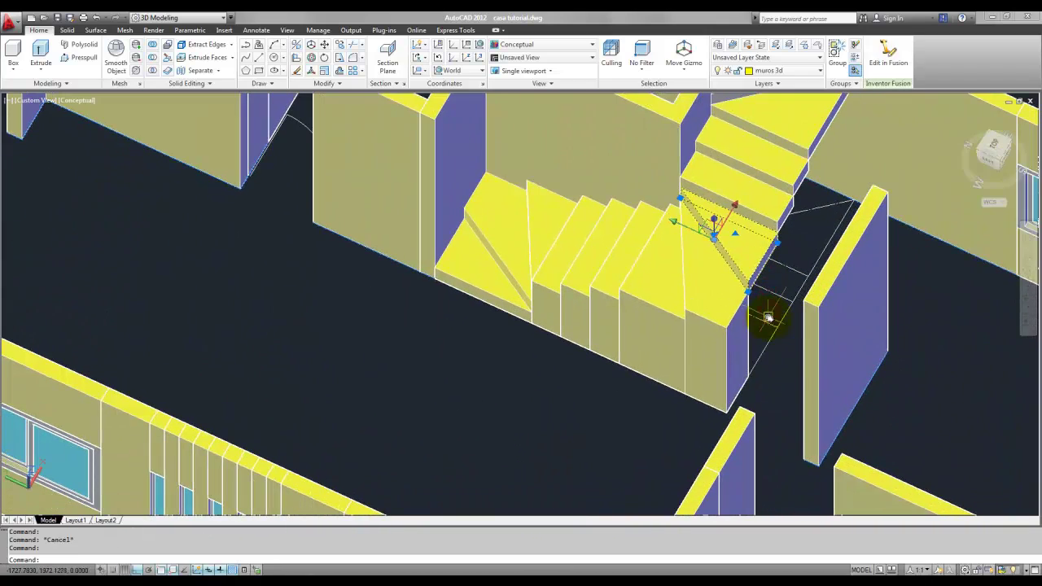
pyautogui.click(747, 289)
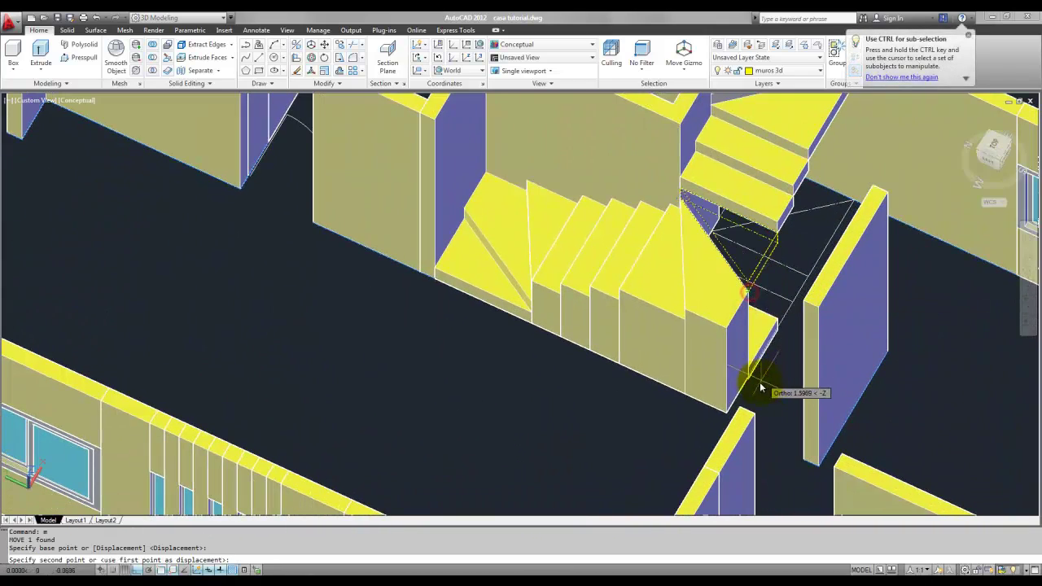
pyautogui.press('Escape')
pyautogui.scroll(2, 758, 340)
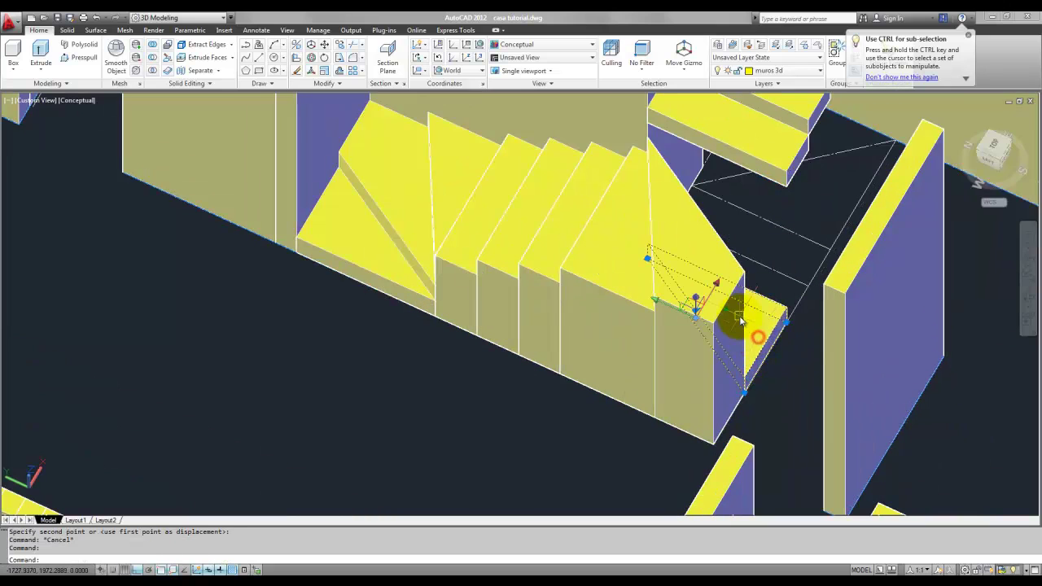
pyautogui.click(788, 185)
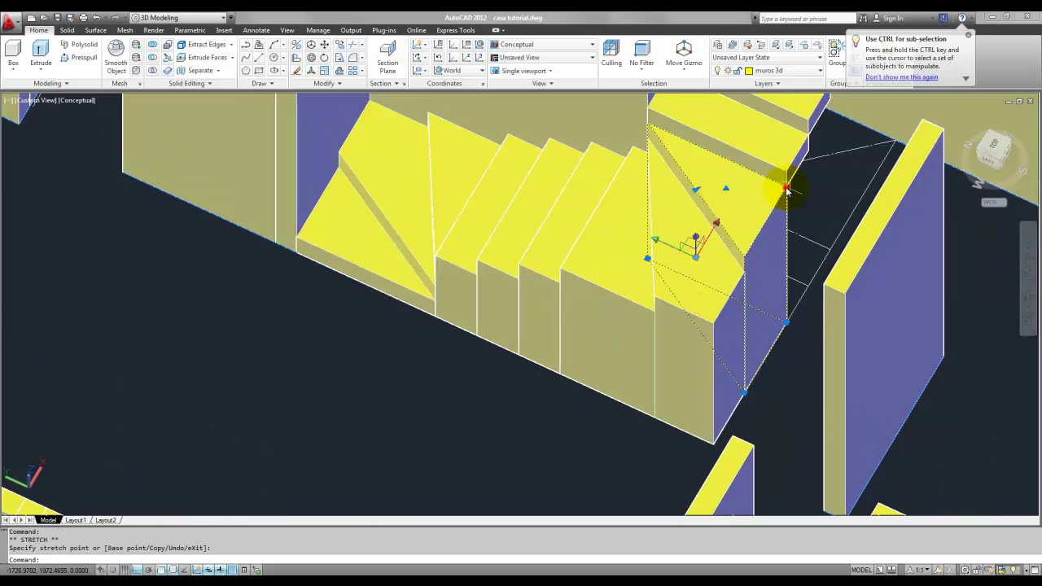
pyautogui.moveTo(788, 186); pyautogui.dragTo(798, 328, button='middle')
# - Drag the step's face and purple riser downward toward the floor
pyautogui.keyDown('ctrl'); pyautogui.click(729, 236); pyautogui.keyUp('ctrl')
pyautogui.scroll(2, 659, 199)
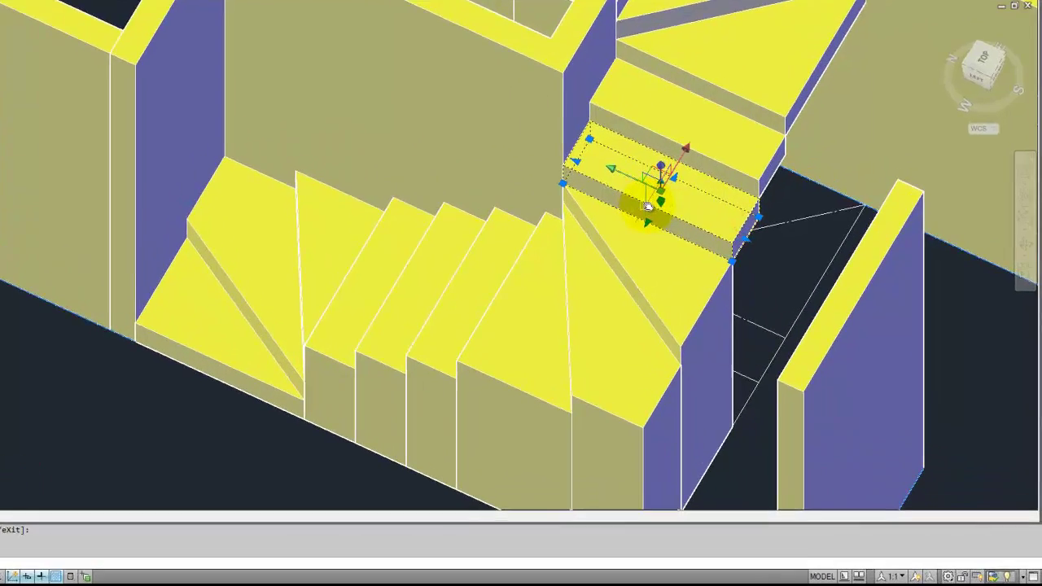
pyautogui.scroll(2, 576, 130)
pyautogui.click(577, 130)
pyautogui.click(659, 399)
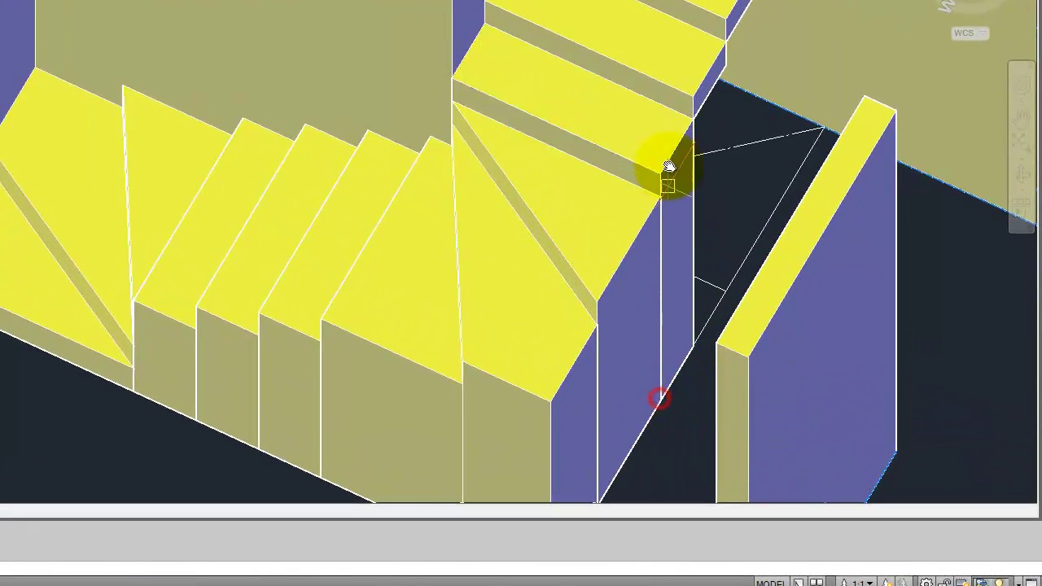
pyautogui.click(605, 47)
pyautogui.click(697, 345)
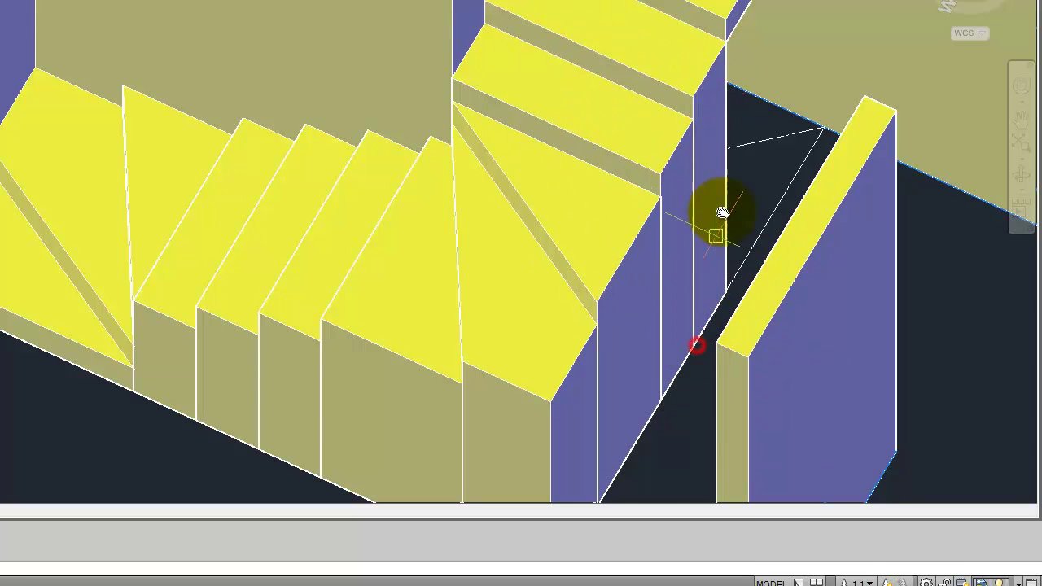
pyautogui.moveTo(722, 212)
pyautogui.mouseDown(button='middle')
pyautogui.moveTo(689, 277)
pyautogui.moveTo(688, 210)
pyautogui.moveTo(712, 198)
pyautogui.moveTo(612, 154)
pyautogui.moveTo(644, 149)
pyautogui.moveTo(735, 291)
pyautogui.moveTo(770, 373)
pyautogui.moveTo(742, 330)
pyautogui.moveTo(761, 363)
pyautogui.moveTo(826, 395)
pyautogui.moveTo(731, 307)
pyautogui.moveTo(812, 365)
pyautogui.moveTo(791, 367)
pyautogui.moveTo(748, 347)
pyautogui.moveTo(742, 326)
pyautogui.moveTo(687, 309)
pyautogui.moveTo(777, 350)
pyautogui.mouseUp(button='middle')
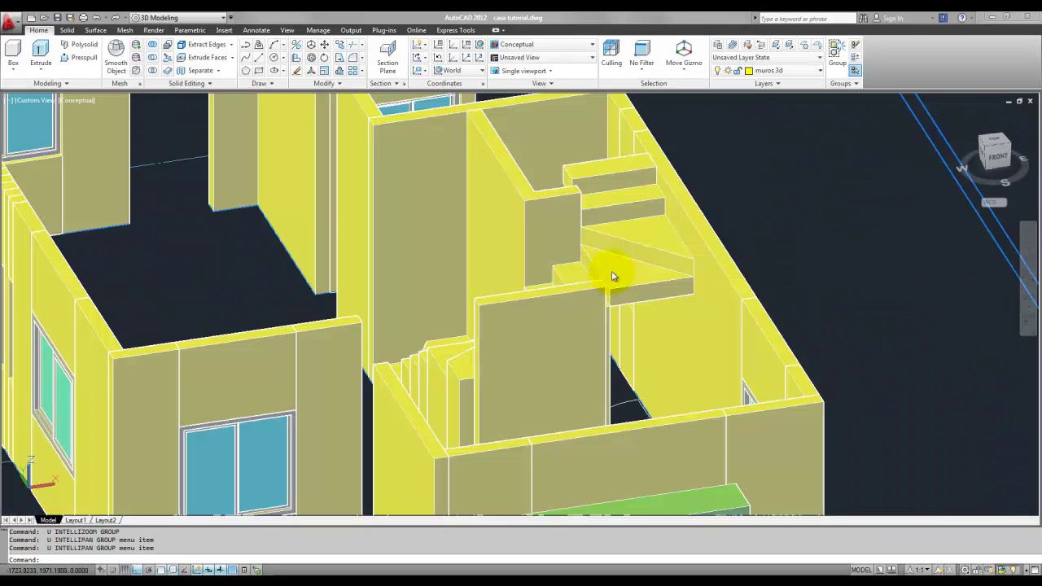
# - Zoom in and orbit the house until the whole staircase is seen side-on
pyautogui.scroll(2, 619, 267)
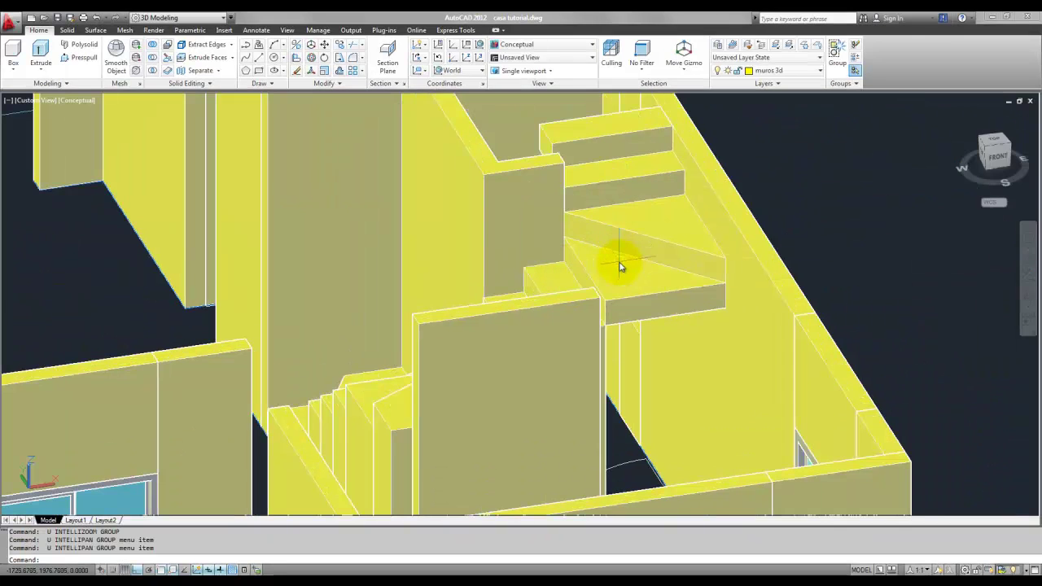
pyautogui.write('orbit')
pyautogui.press('Return')
pyautogui.moveTo(619, 263)
pyautogui.mouseDown()
pyautogui.moveTo(535, 252)
pyautogui.moveTo(624, 280)
pyautogui.moveTo(678, 321)
pyautogui.moveTo(661, 215)
pyautogui.moveTo(661, 224)
pyautogui.moveTo(726, 226)
pyautogui.moveTo(626, 284)
pyautogui.mouseUp()
# - Start UNION and pick the winder and step pieces from the bottom winder up to the topmost step
pyautogui.write('union')
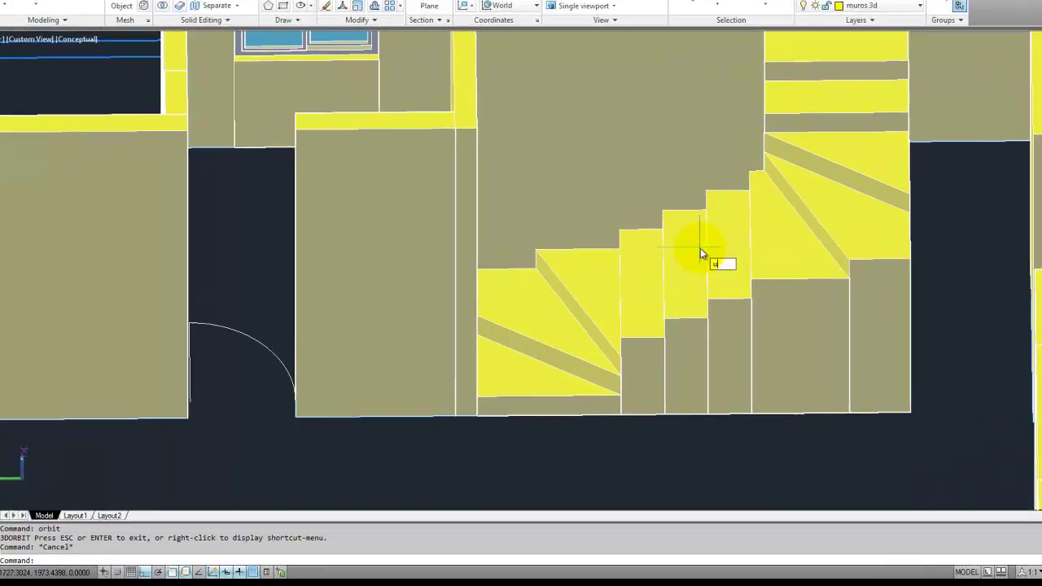
pyautogui.press('Return')
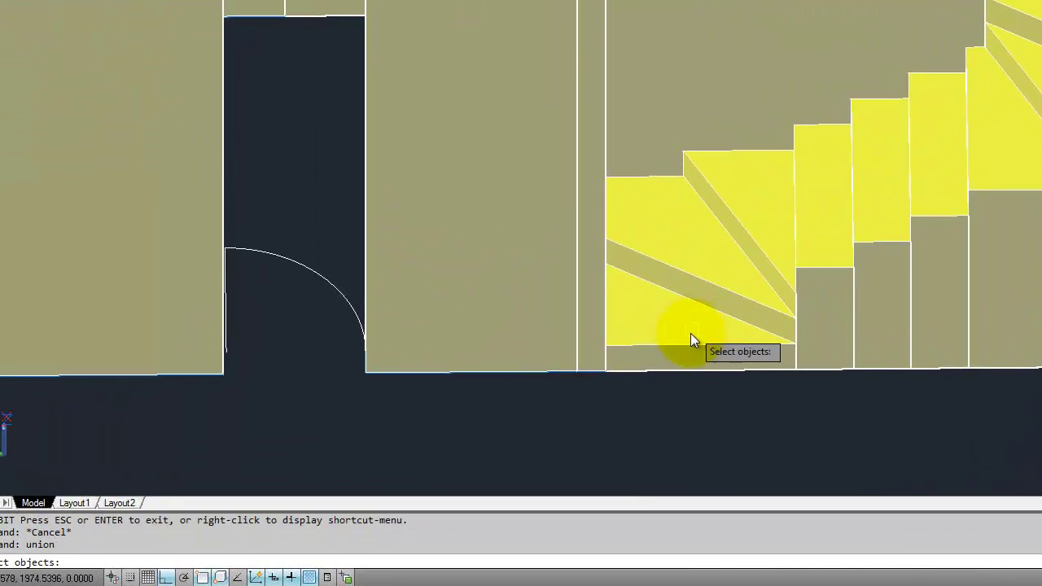
pyautogui.click(691, 340)
pyautogui.click(655, 298)
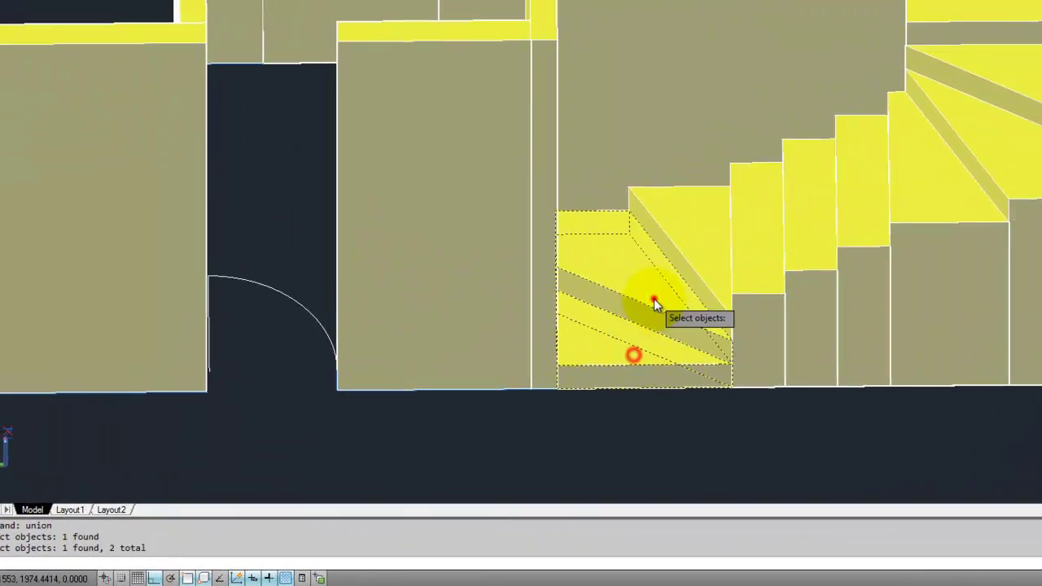
pyautogui.click(528, 338)
pyautogui.click(566, 332)
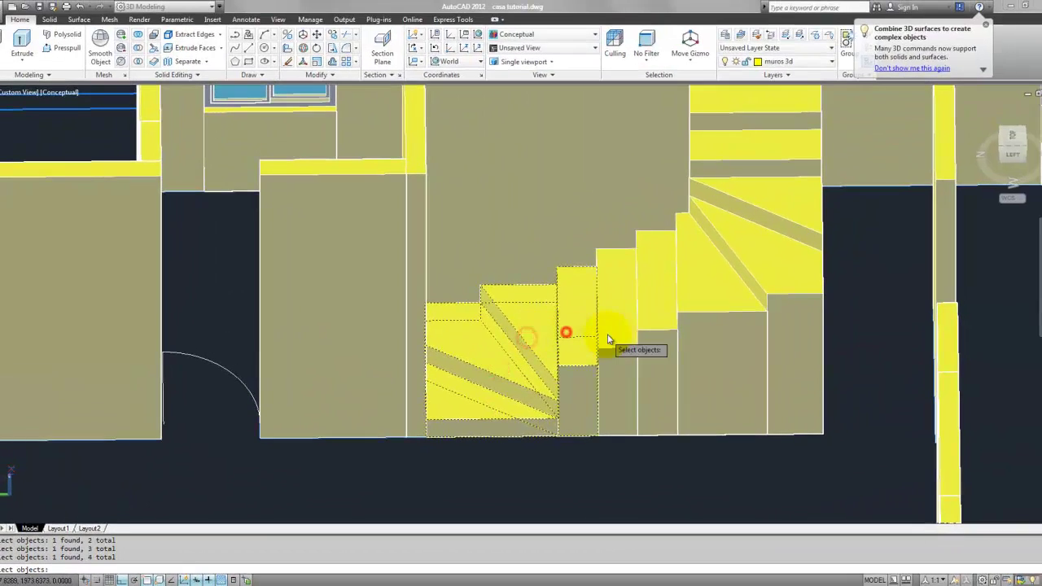
pyautogui.click(718, 269)
pyautogui.moveTo(730, 285); pyautogui.dragTo(734, 316, button='middle')
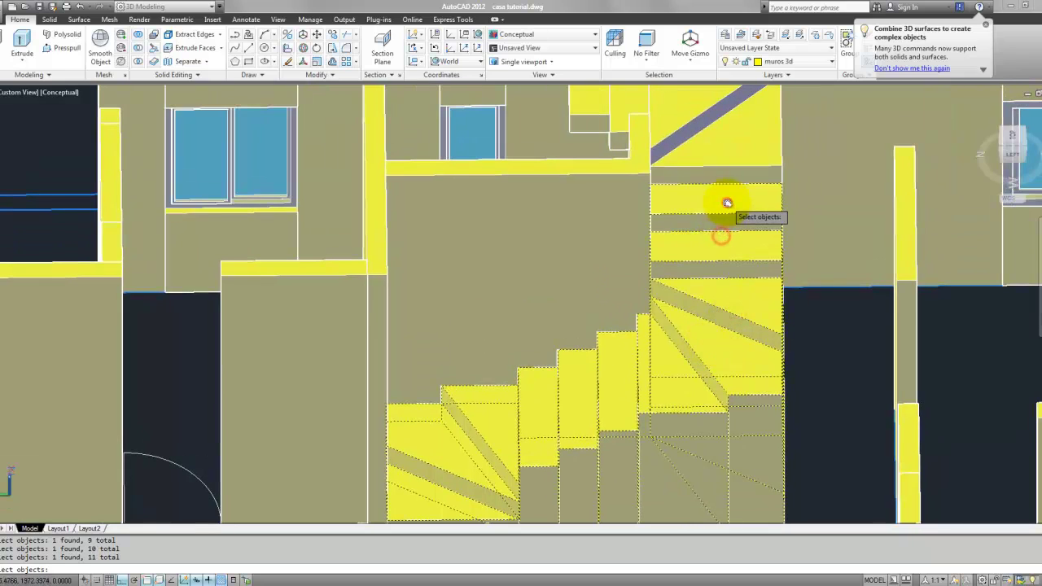
pyautogui.moveTo(727, 203); pyautogui.dragTo(715, 277, button='middle')
pyautogui.moveTo(675, 222)
pyautogui.mouseDown(button='middle')
pyautogui.moveTo(672, 267)
pyautogui.moveTo(698, 268)
pyautogui.moveTo(545, 269)
pyautogui.moveTo(668, 293)
pyautogui.mouseUp(button='middle')
pyautogui.click(619, 255)
# - Cancel the union selection and orbit out to a wider view of the house
pyautogui.scroll(-5, 624, 252)
pyautogui.scroll(5, 546, 269)
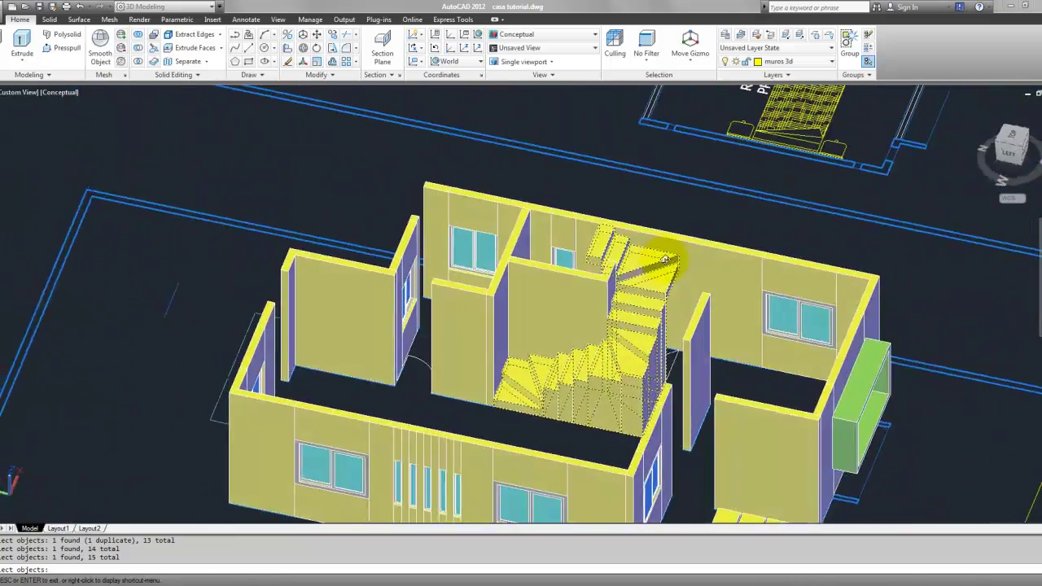
pyautogui.scroll(5, 668, 293)
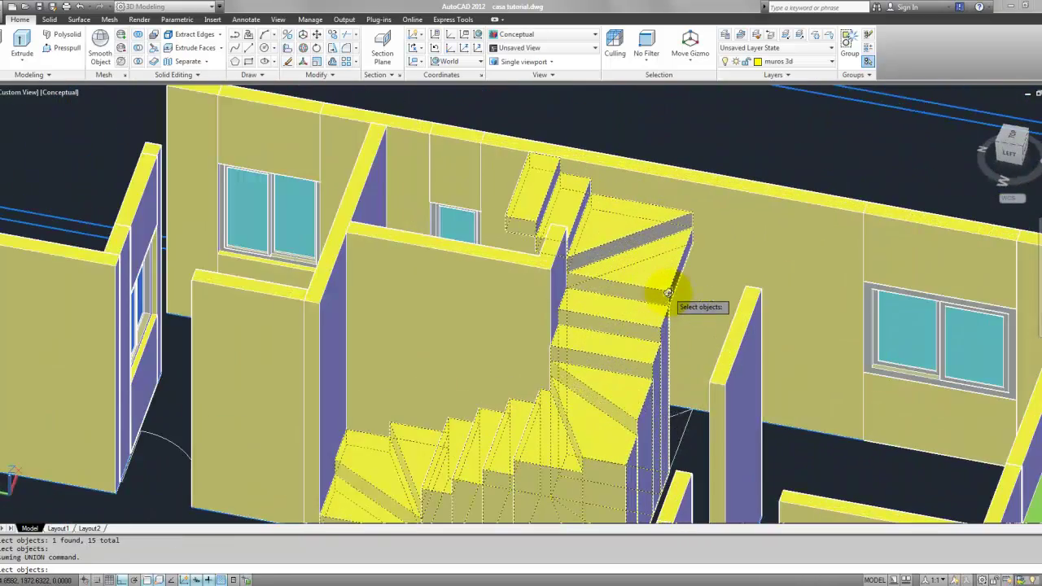
pyautogui.press('Escape')
pyautogui.scroll(-3, 663, 286)
pyautogui.moveTo(672, 282)
pyautogui.keyDown('shift'); pyautogui.mouseDown(button='middle')
pyautogui.moveTo(619, 335)
pyautogui.moveTo(606, 331)
pyautogui.moveTo(649, 312)
pyautogui.mouseUp(button='middle'); pyautogui.keyUp('shift')
pyautogui.scroll(2, 619, 335)
pyautogui.scroll(2, 605, 331)
# - Orbit the house from plan view to tilted shaded views, zooming to frame it
pyautogui.scroll(2, 620, 355)
pyautogui.keyDown('shift'); pyautogui.moveTo(673, 294); pyautogui.dragTo(452, 296, button='middle'); pyautogui.keyUp('shift')
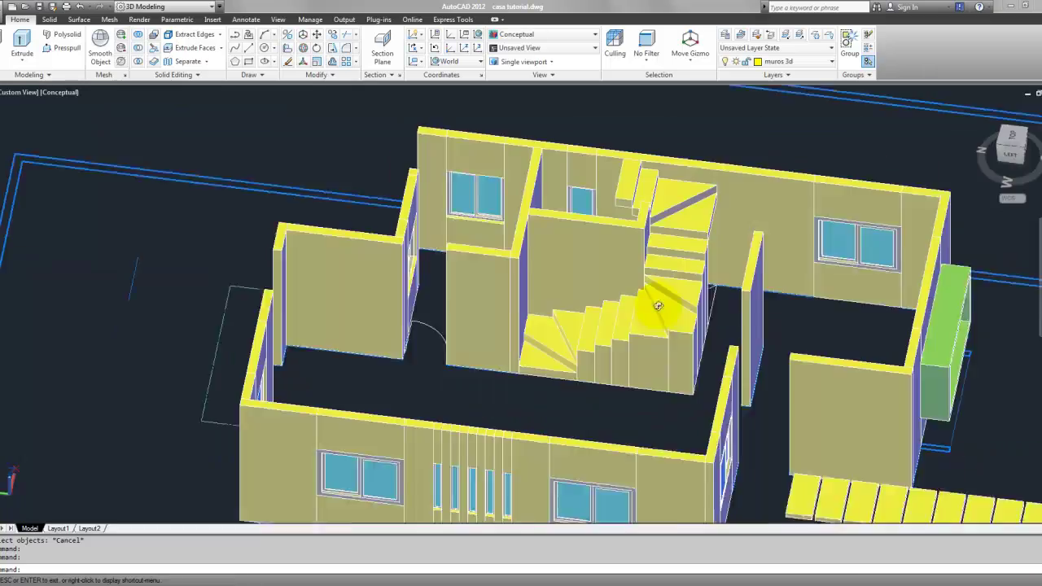
pyautogui.moveTo(517, 299)
pyautogui.keyDown('shift'); pyautogui.mouseDown(button='middle')
pyautogui.moveTo(751, 268)
pyautogui.moveTo(628, 353)
pyautogui.moveTo(656, 302)
pyautogui.moveTo(597, 296)
pyautogui.mouseUp(button='middle'); pyautogui.keyUp('shift')
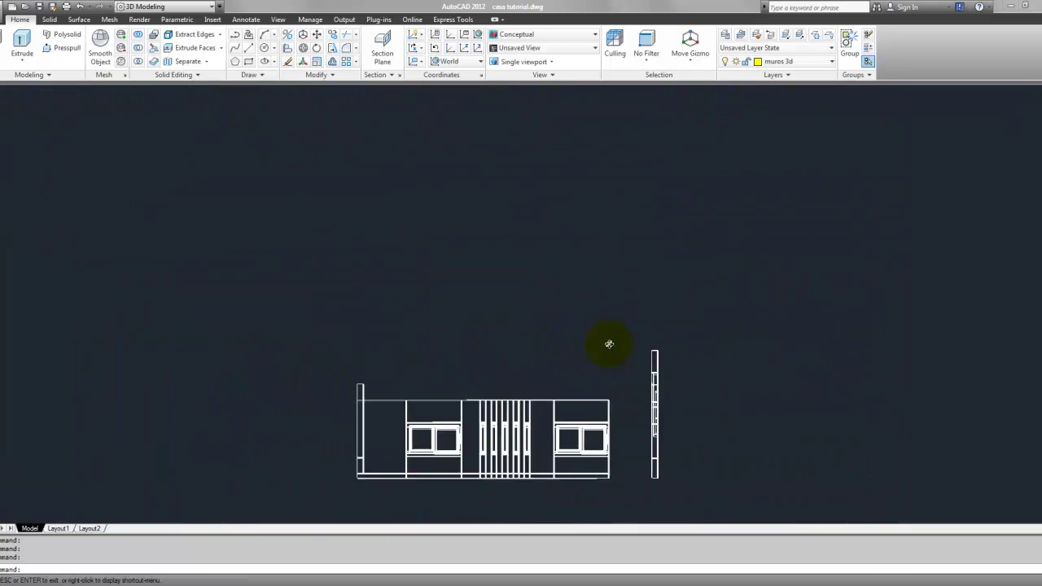
pyautogui.keyDown('shift'); pyautogui.moveTo(610, 344); pyautogui.dragTo(570, 269, button='middle'); pyautogui.keyUp('shift')
pyautogui.scroll(5, 562, 253)
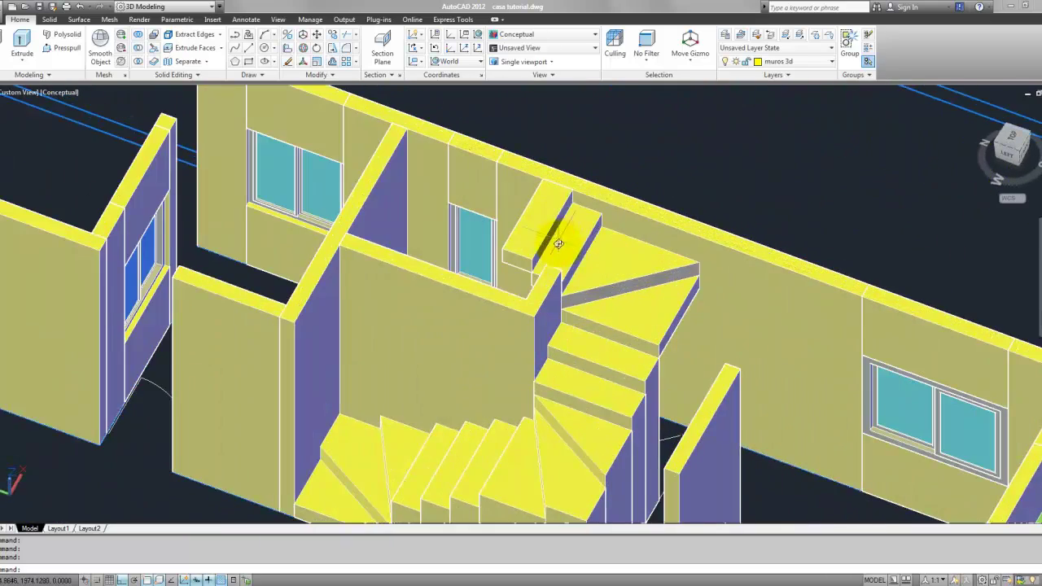
pyautogui.scroll(-3, 559, 243)
pyautogui.moveTo(495, 279)
pyautogui.keyDown('shift'); pyautogui.mouseDown(button='middle')
pyautogui.moveTo(408, 282)
pyautogui.moveTo(477, 275)
pyautogui.moveTo(506, 362)
pyautogui.mouseUp(button='middle'); pyautogui.keyUp('shift')
pyautogui.scroll(3, 506, 363)
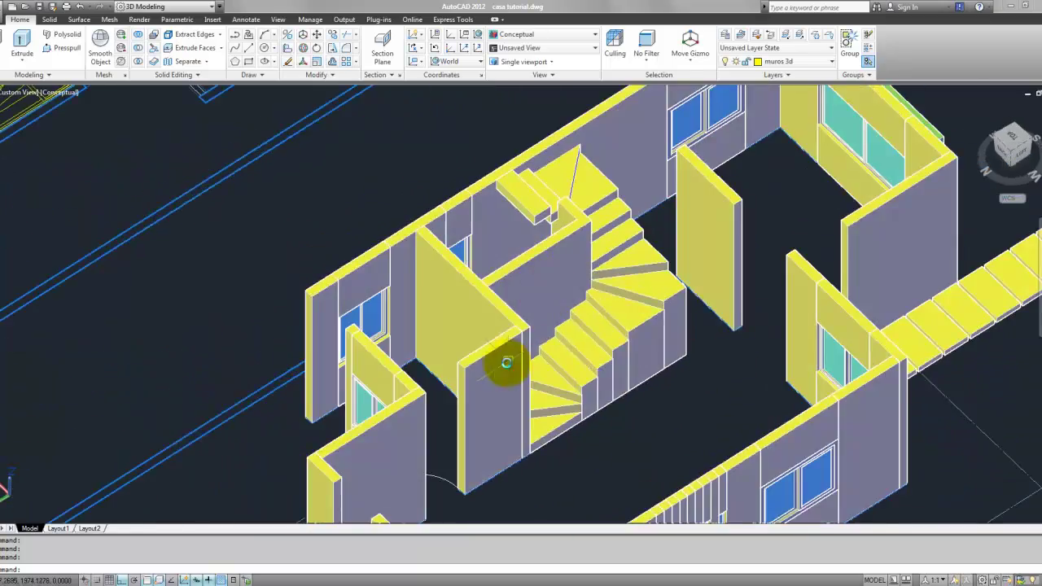
pyautogui.scroll(-2, 521, 326)
pyautogui.scroll(-4, 535, 275)
pyautogui.scroll(4, 513, 244)
pyautogui.scroll(2, 506, 228)
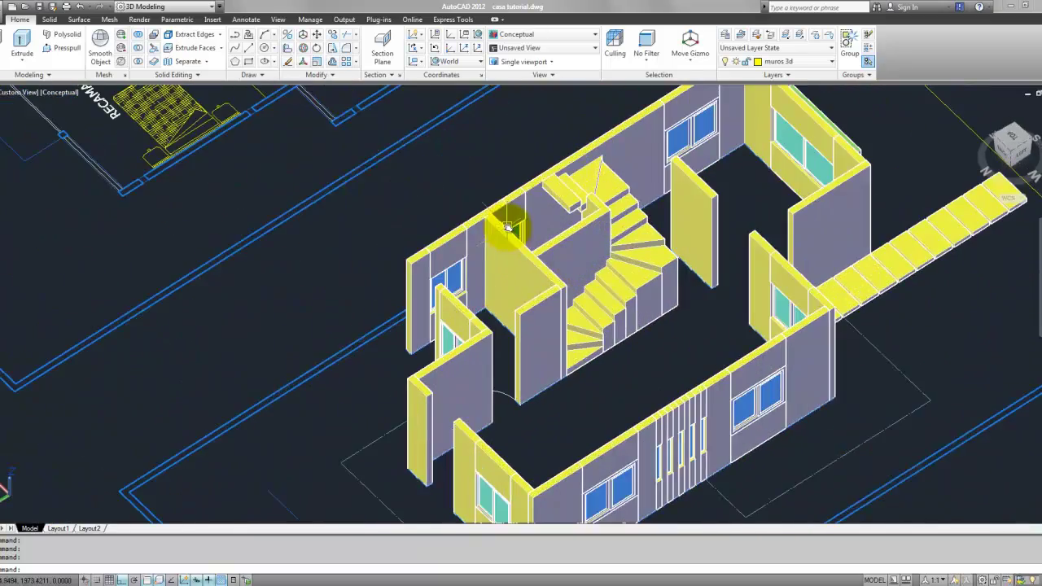
pyautogui.scroll(-2, 513, 289)
pyautogui.scroll(-1, 570, 289)
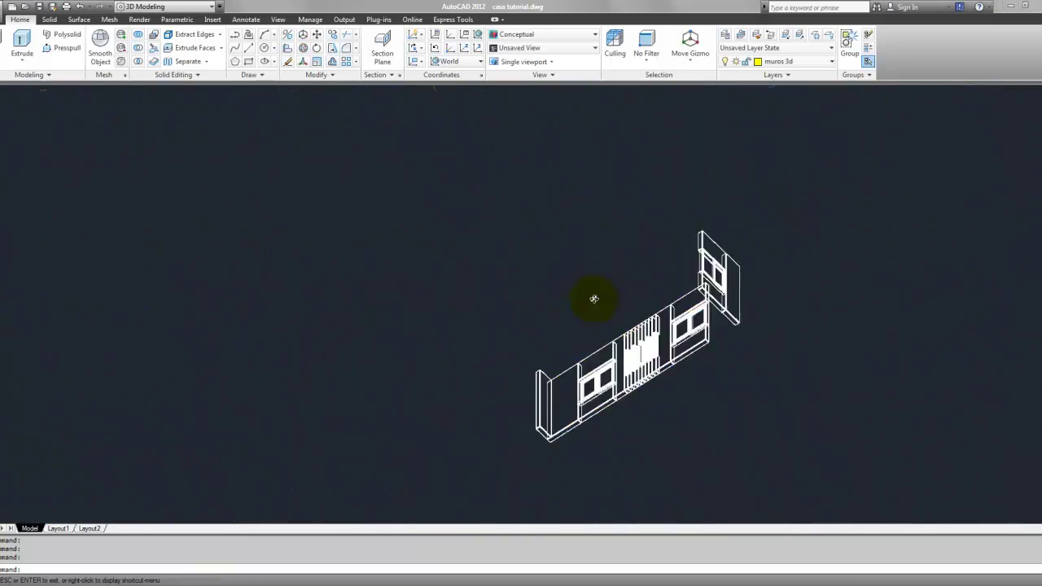
# - Orbit around to the house's other side to inspect the stairs and back wall
pyautogui.keyDown('shift'); pyautogui.moveTo(466, 290); pyautogui.dragTo(420, 283, button='middle'); pyautogui.keyUp('shift')
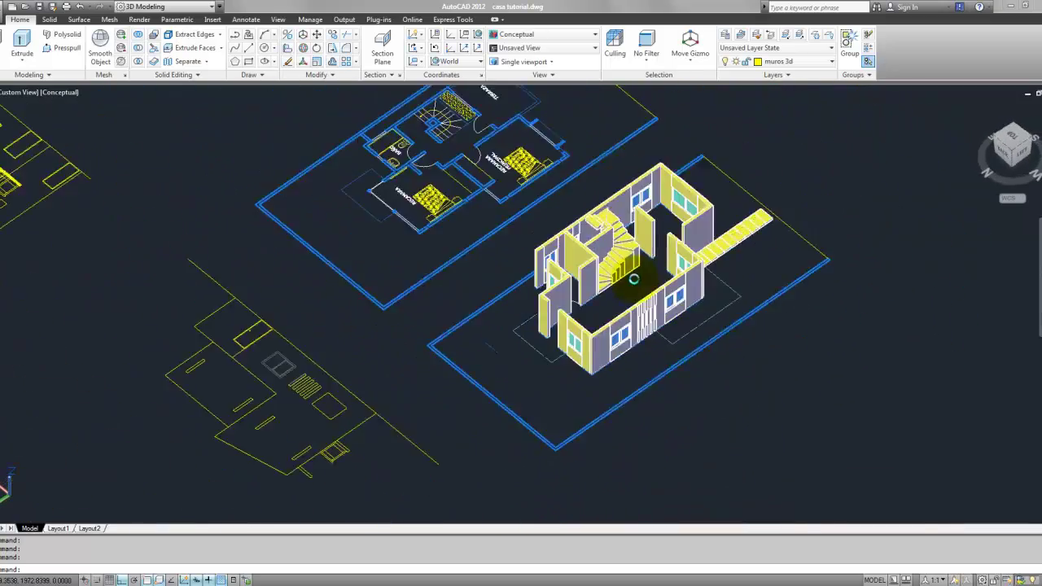
pyautogui.moveTo(638, 255); pyautogui.dragTo(719, 452, button='middle')
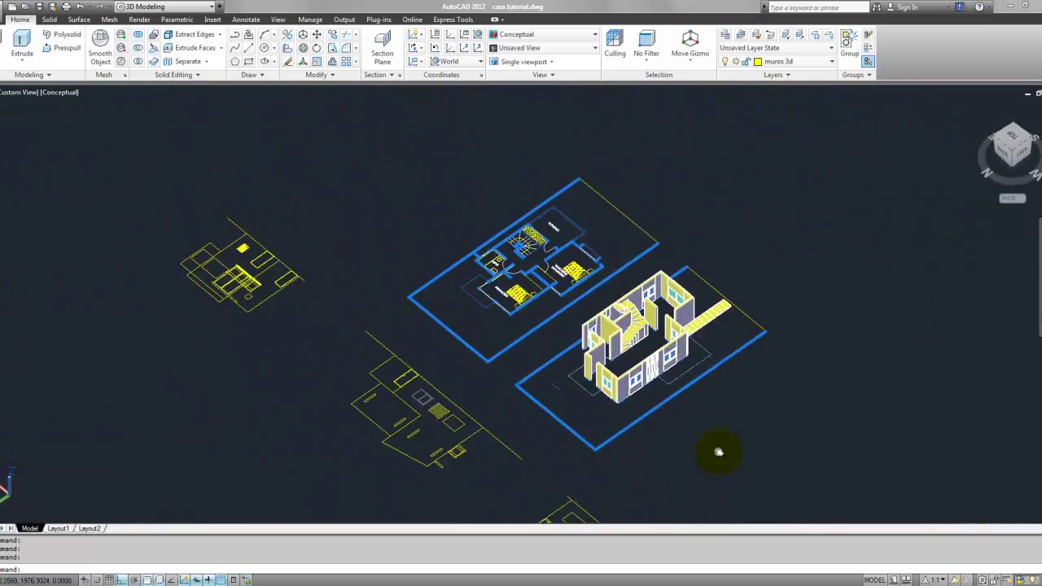
pyautogui.scroll(3, 538, 236)
pyautogui.moveTo(489, 221); pyautogui.dragTo(310, 93, button='middle')
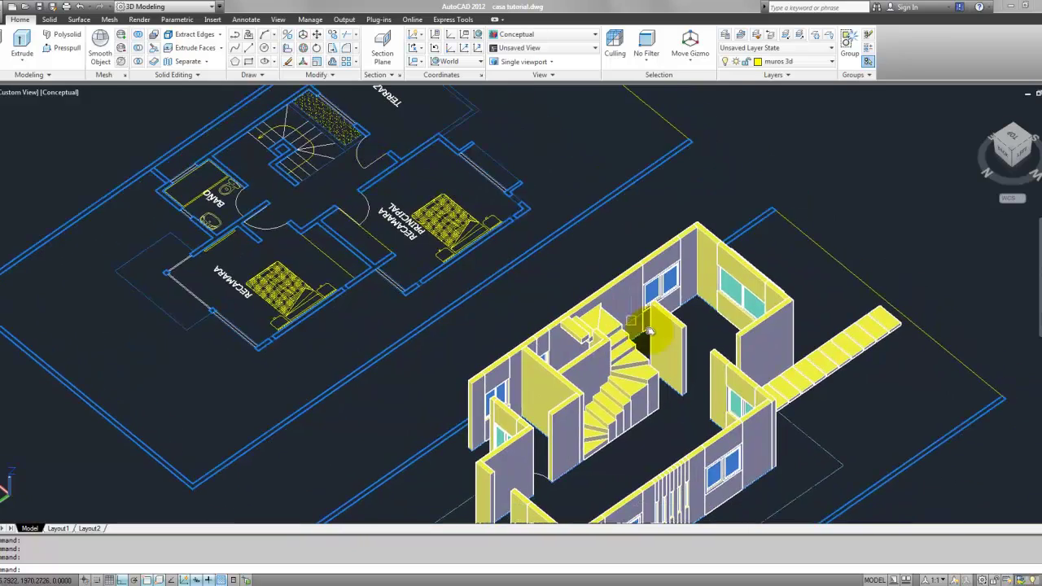
pyautogui.scroll(1, 699, 309)
pyautogui.scroll(1, 698, 309)
pyautogui.scroll(2, 619, 303)
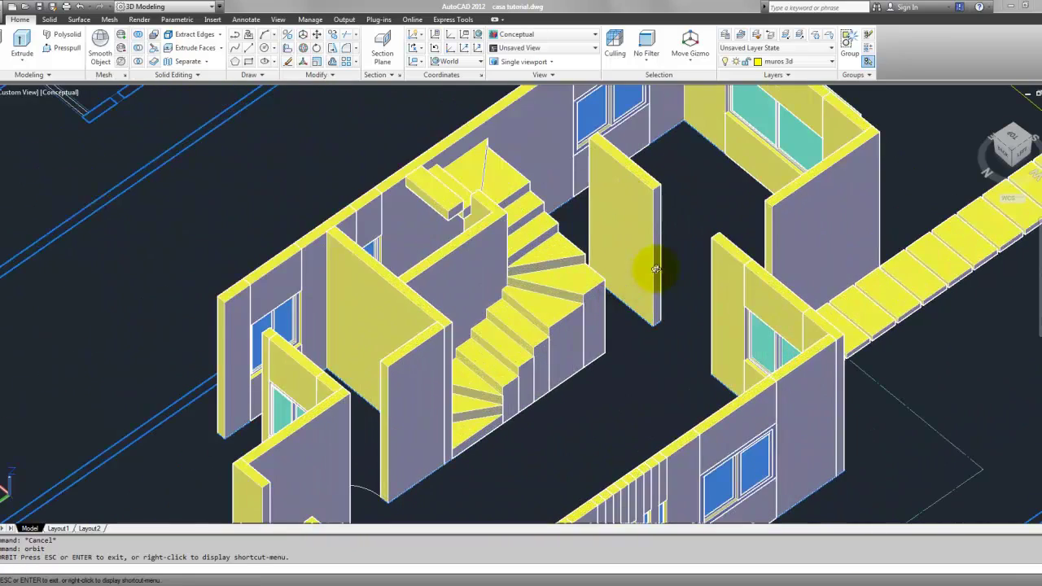
pyautogui.moveTo(656, 268)
pyautogui.keyDown('shift'); pyautogui.mouseDown(button='middle')
pyautogui.moveTo(421, 226)
pyautogui.moveTo(548, 246)
pyautogui.moveTo(696, 247)
pyautogui.moveTo(628, 255)
pyautogui.moveTo(693, 233)
pyautogui.moveTo(505, 248)
pyautogui.moveTo(549, 261)
pyautogui.moveTo(471, 250)
pyautogui.moveTo(698, 261)
pyautogui.moveTo(591, 261)
pyautogui.moveTo(602, 244)
pyautogui.moveTo(571, 234)
pyautogui.moveTo(773, 229)
pyautogui.moveTo(536, 255)
pyautogui.mouseUp(button='middle'); pyautogui.keyUp('shift')
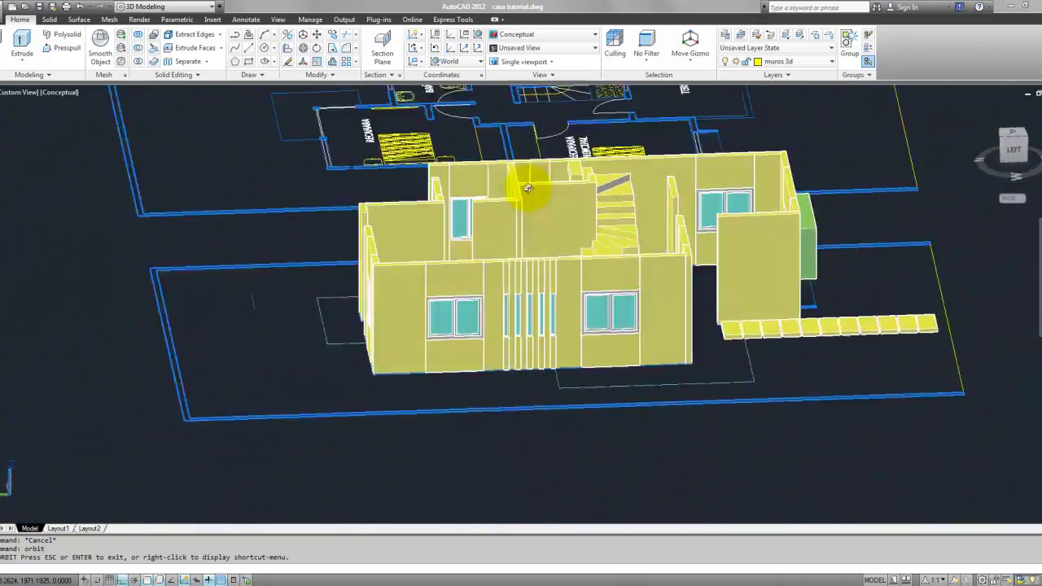
pyautogui.moveTo(527, 188); pyautogui.dragTo(617, 204)
pyautogui.scroll(2, 623, 214)
pyautogui.scroll(2, 624, 204)
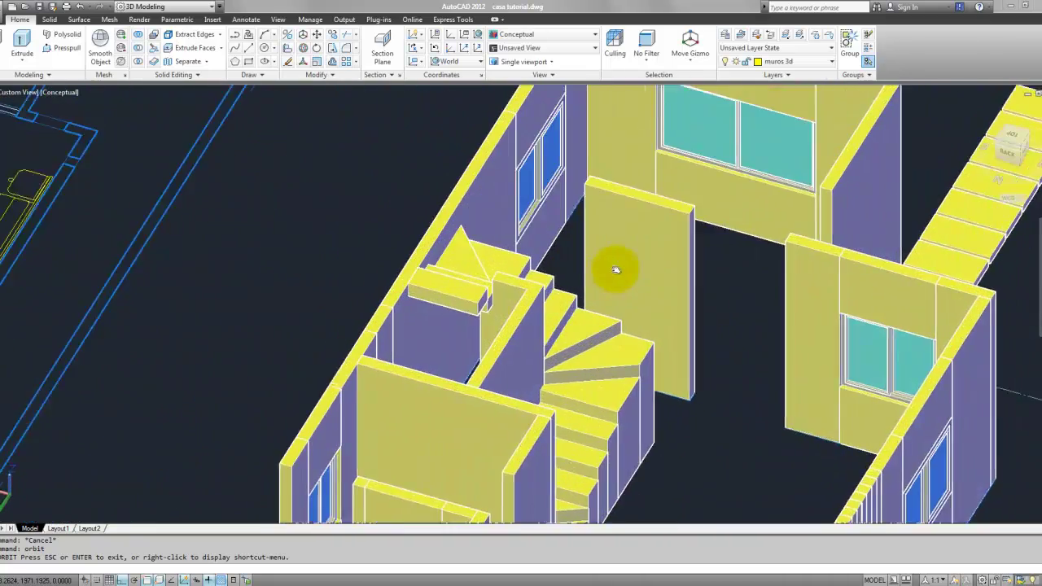
pyautogui.moveTo(617, 269)
pyautogui.mouseDown()
pyautogui.moveTo(612, 292)
pyautogui.moveTo(523, 302)
pyautogui.moveTo(609, 229)
pyautogui.moveTo(722, 228)
pyautogui.moveTo(819, 209)
pyautogui.moveTo(740, 264)
pyautogui.moveTo(619, 244)
pyautogui.mouseUp()
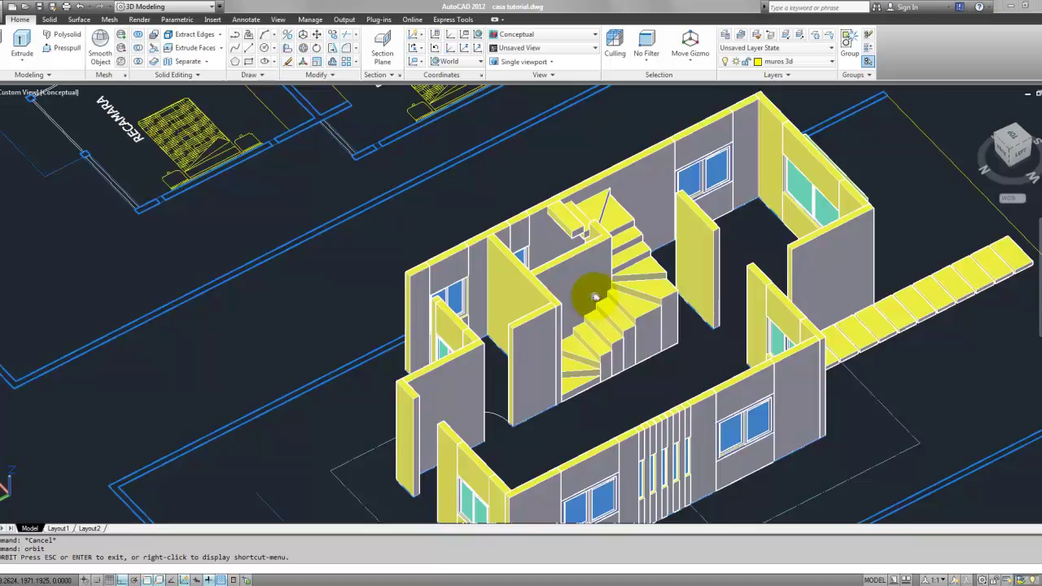